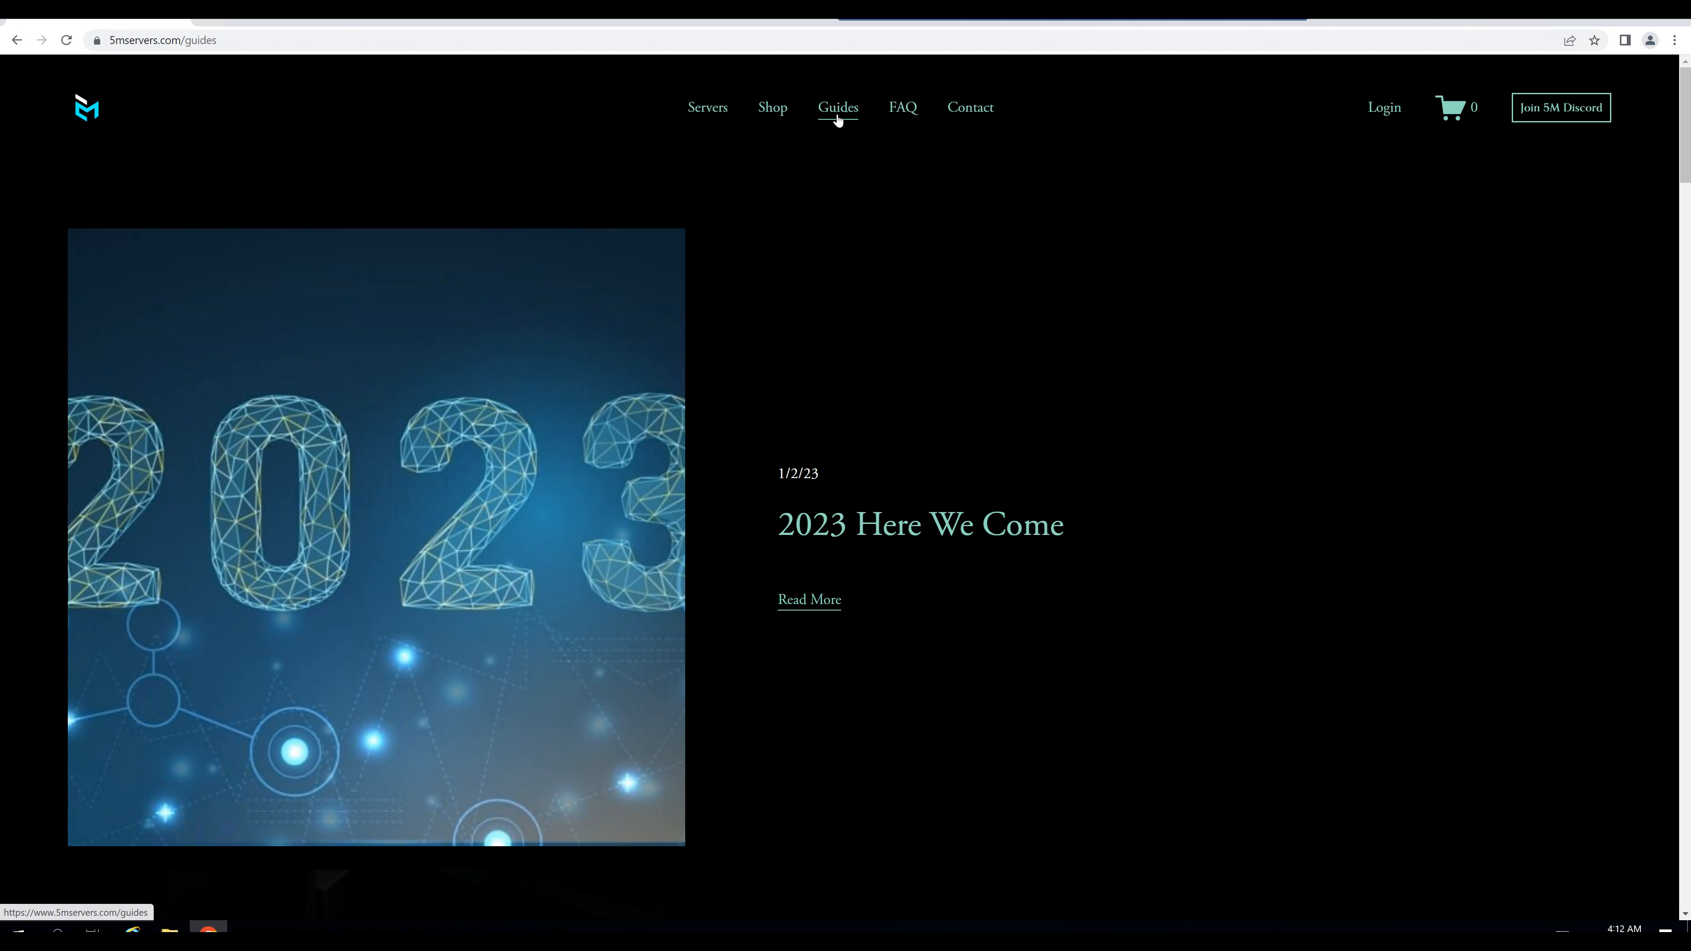
# - Find the FIVEM VPS Setup Tutorial in the 5M Servers guides list and open it
pyautogui.scroll(-8, 921, 348)
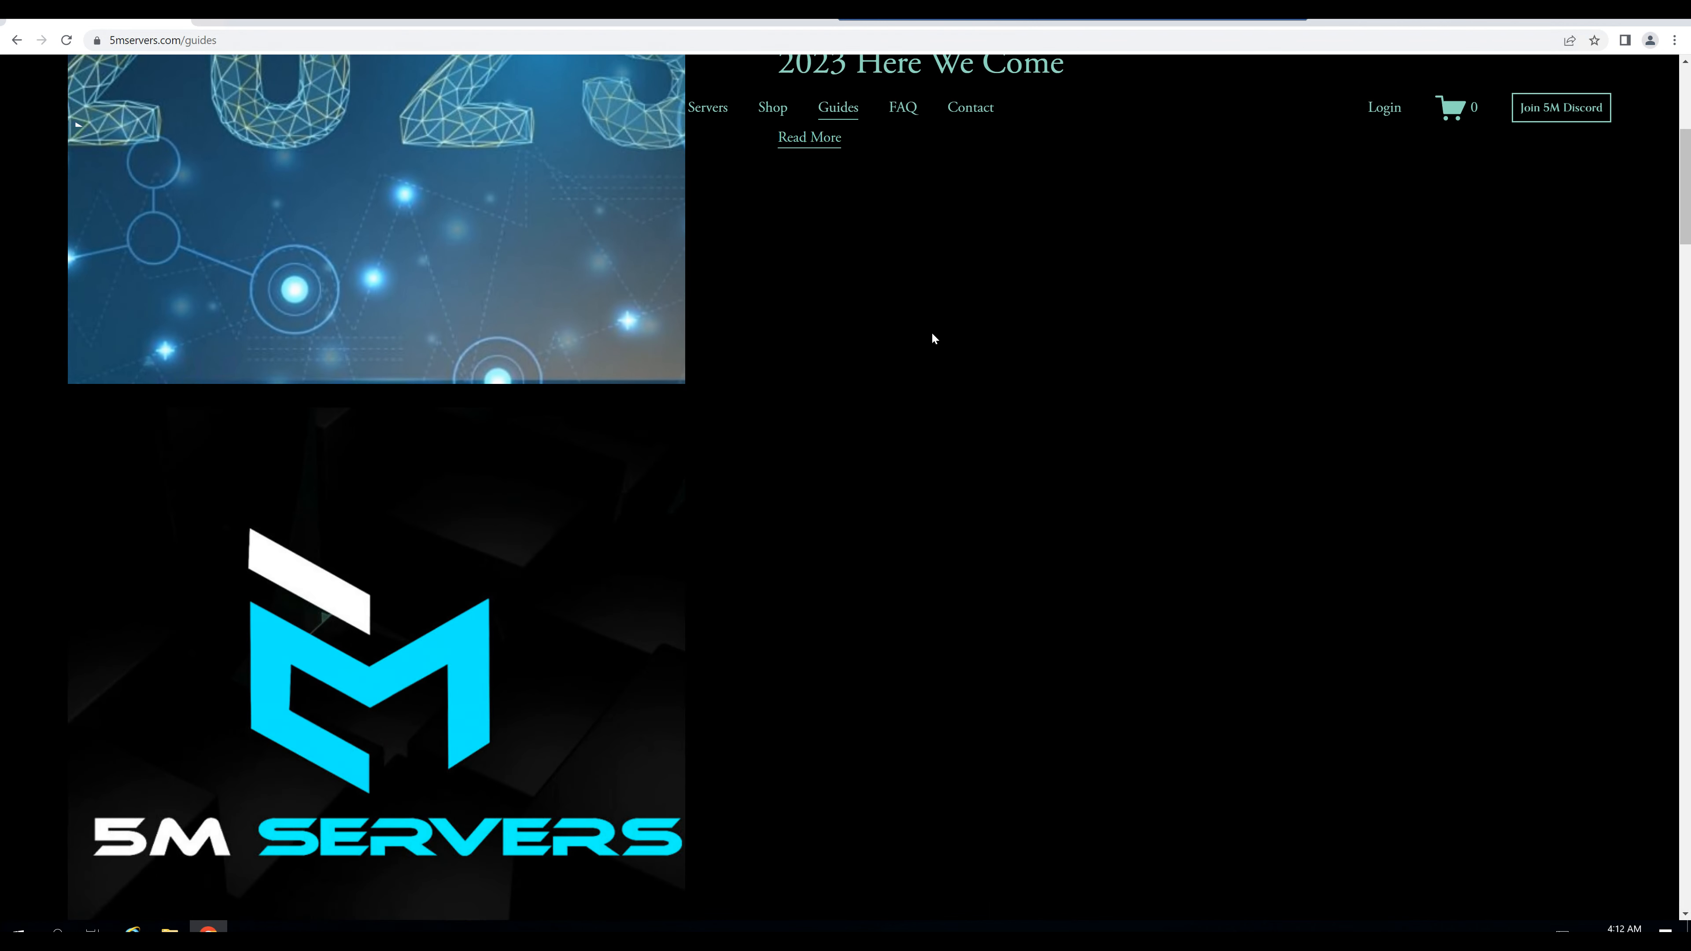
pyautogui.scroll(-15, 912, 352)
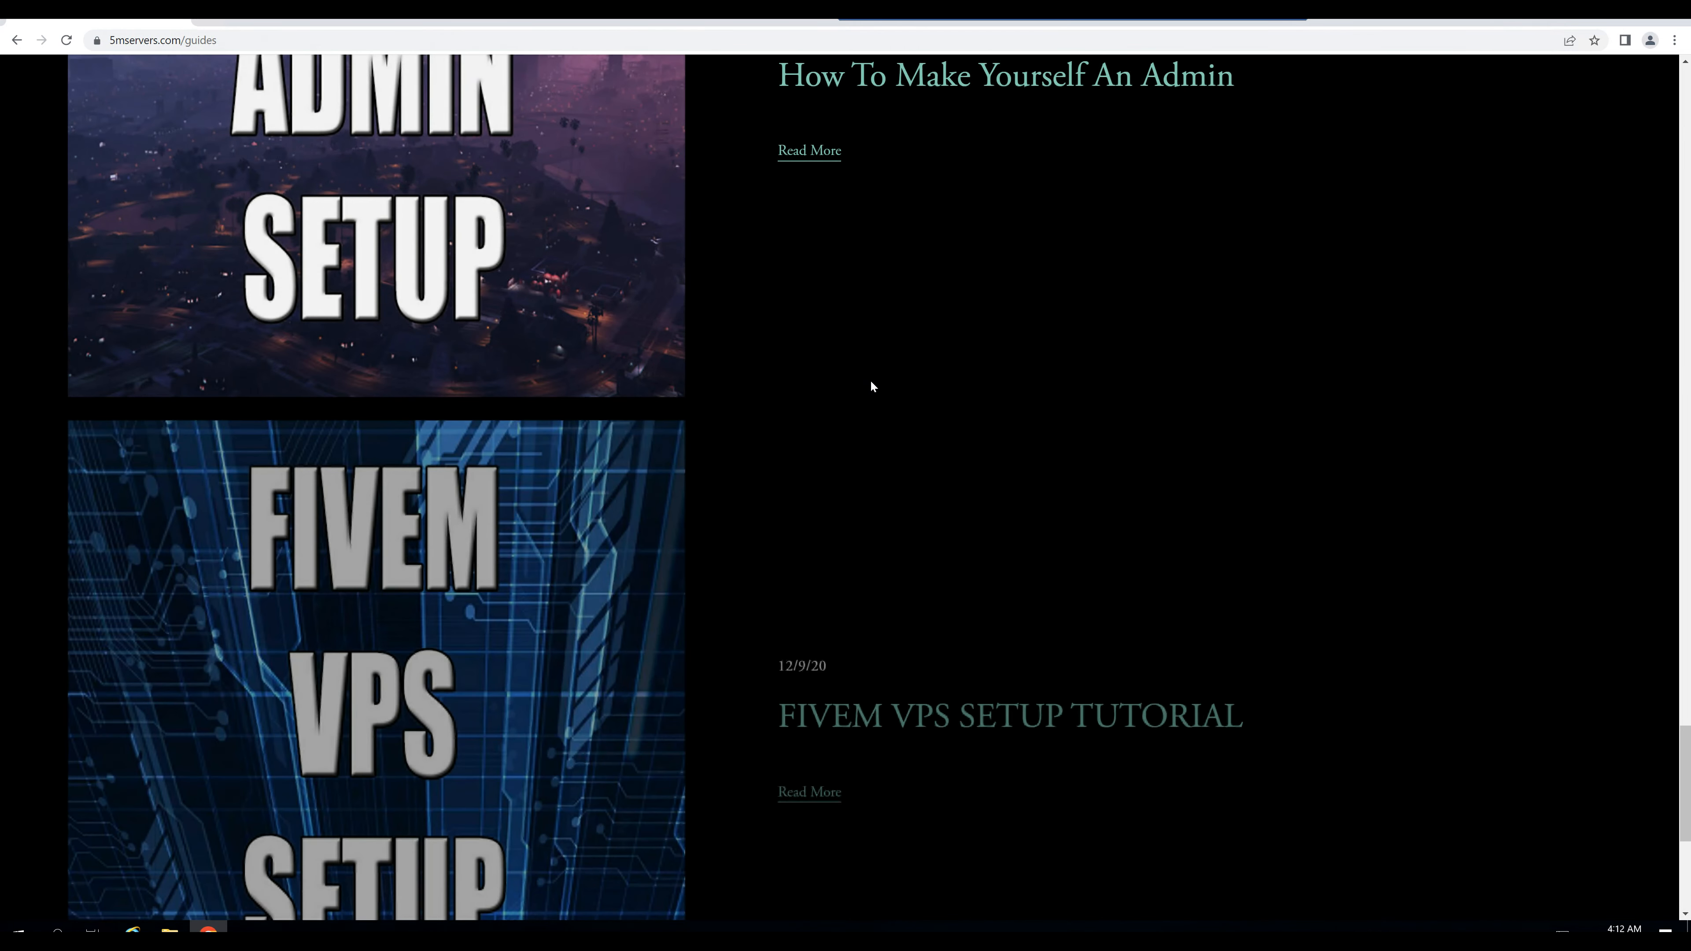
pyautogui.scroll(2, 583, 690)
pyautogui.scroll(-4, 582, 693)
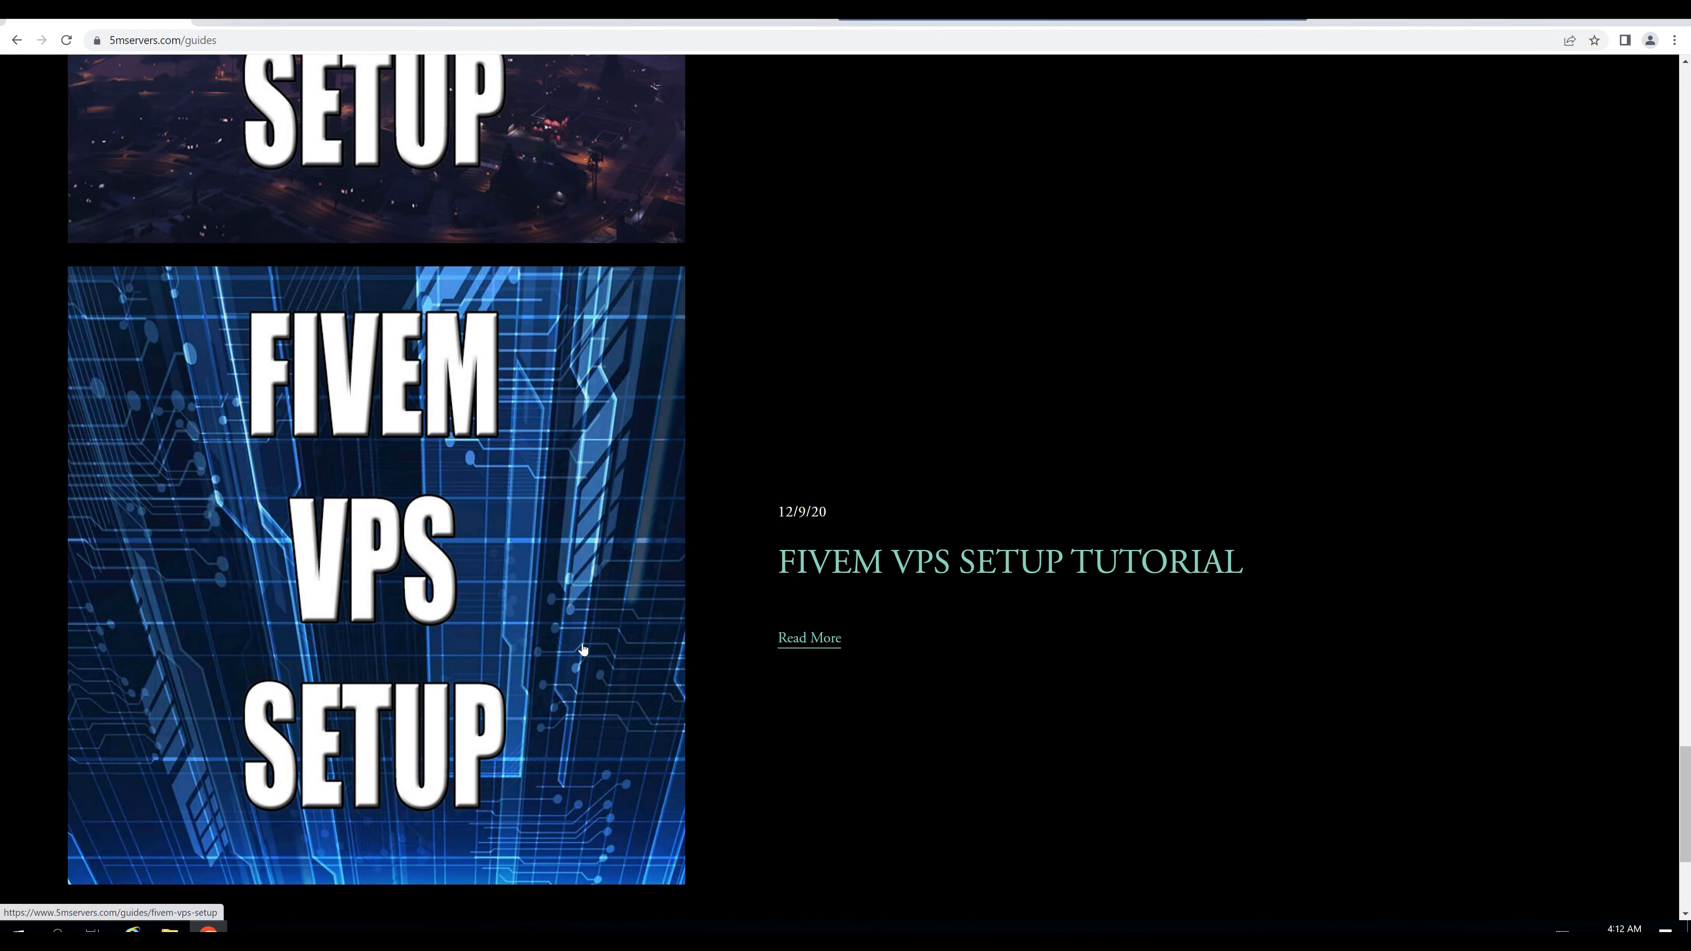
pyautogui.click(496, 554)
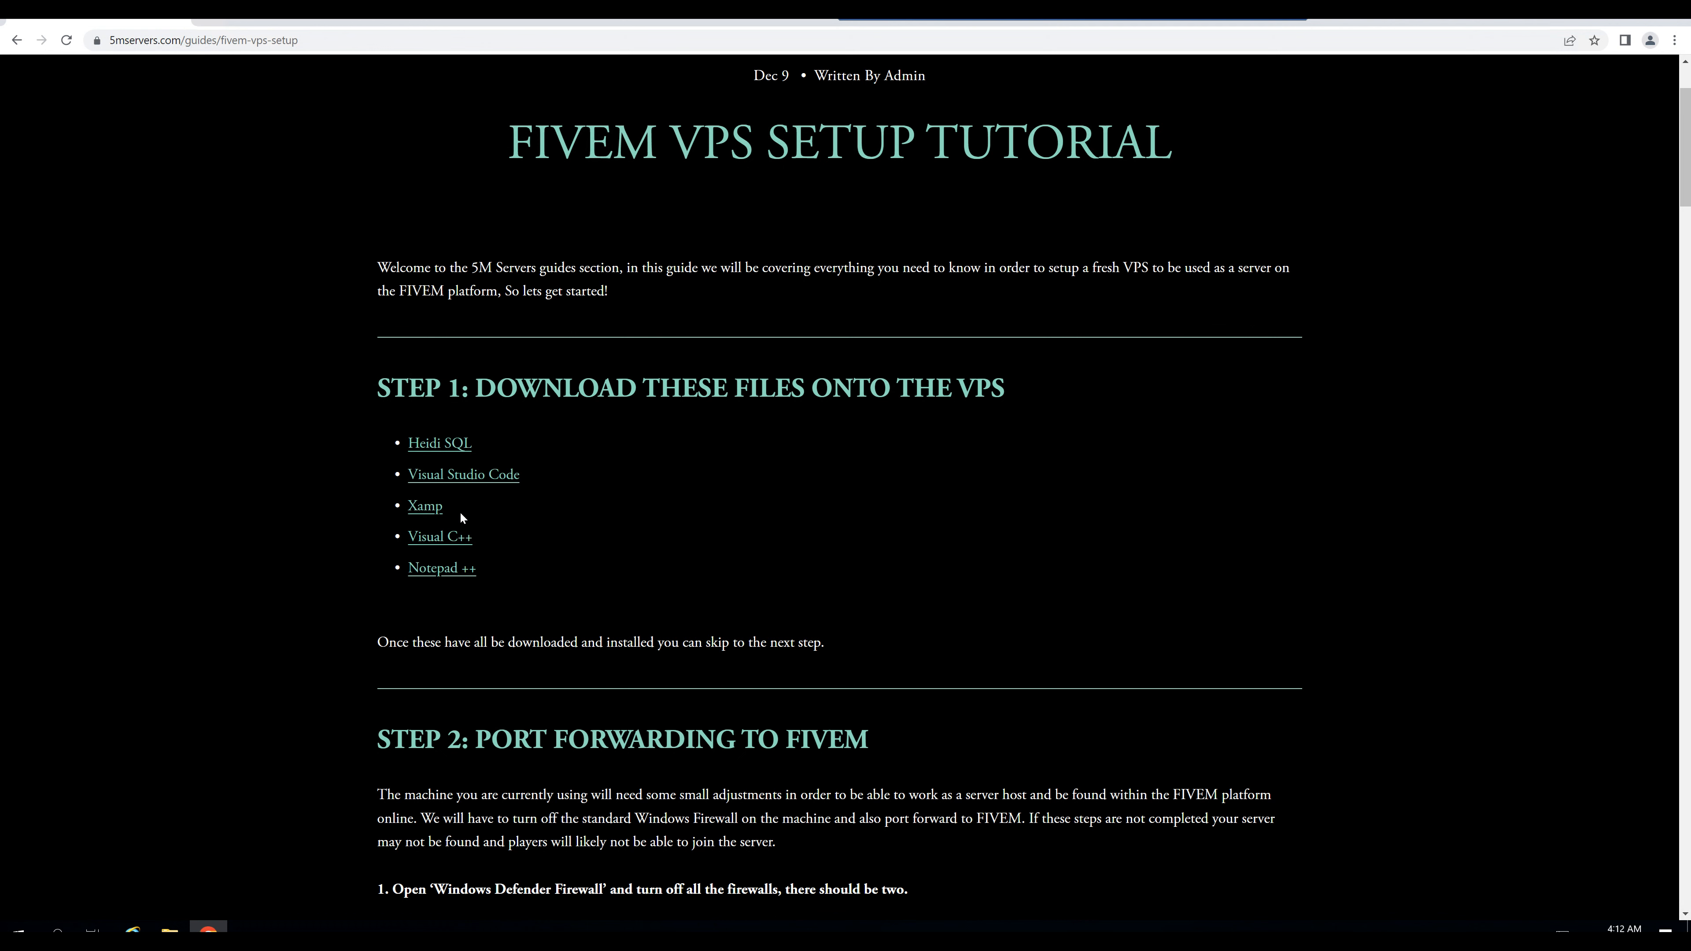
# - Download the latest XAMPP installer for Windows through SourceForge from the guide's Xamp link, and return to the guide
pyautogui.click(425, 507)
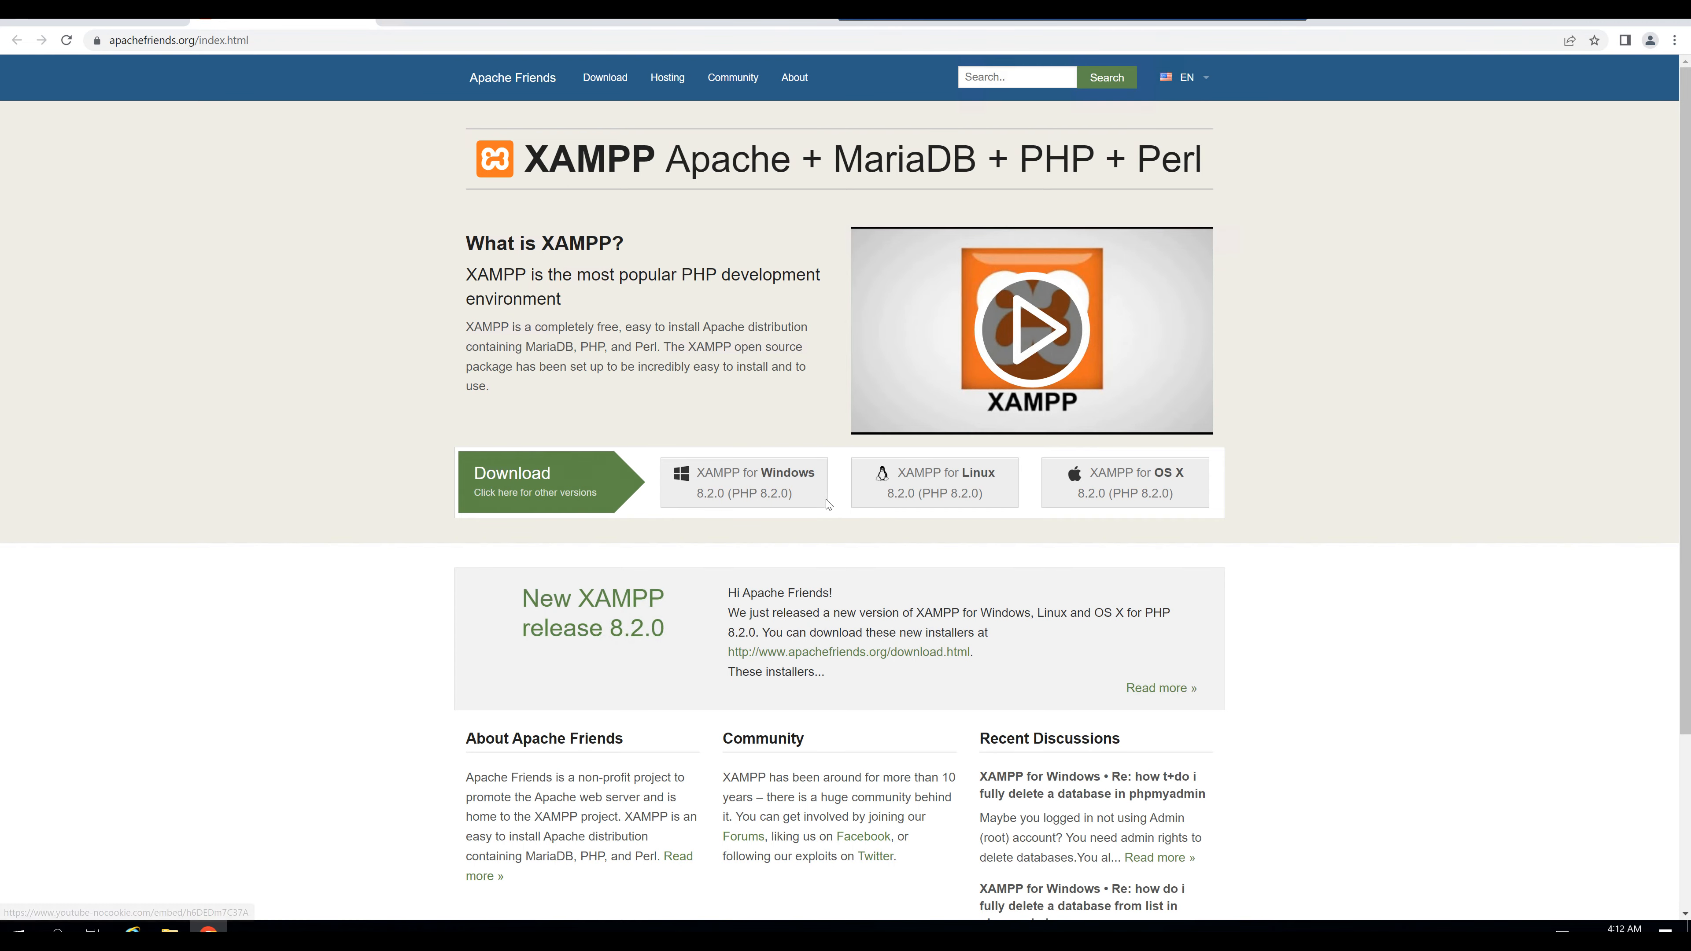
pyautogui.click(786, 468)
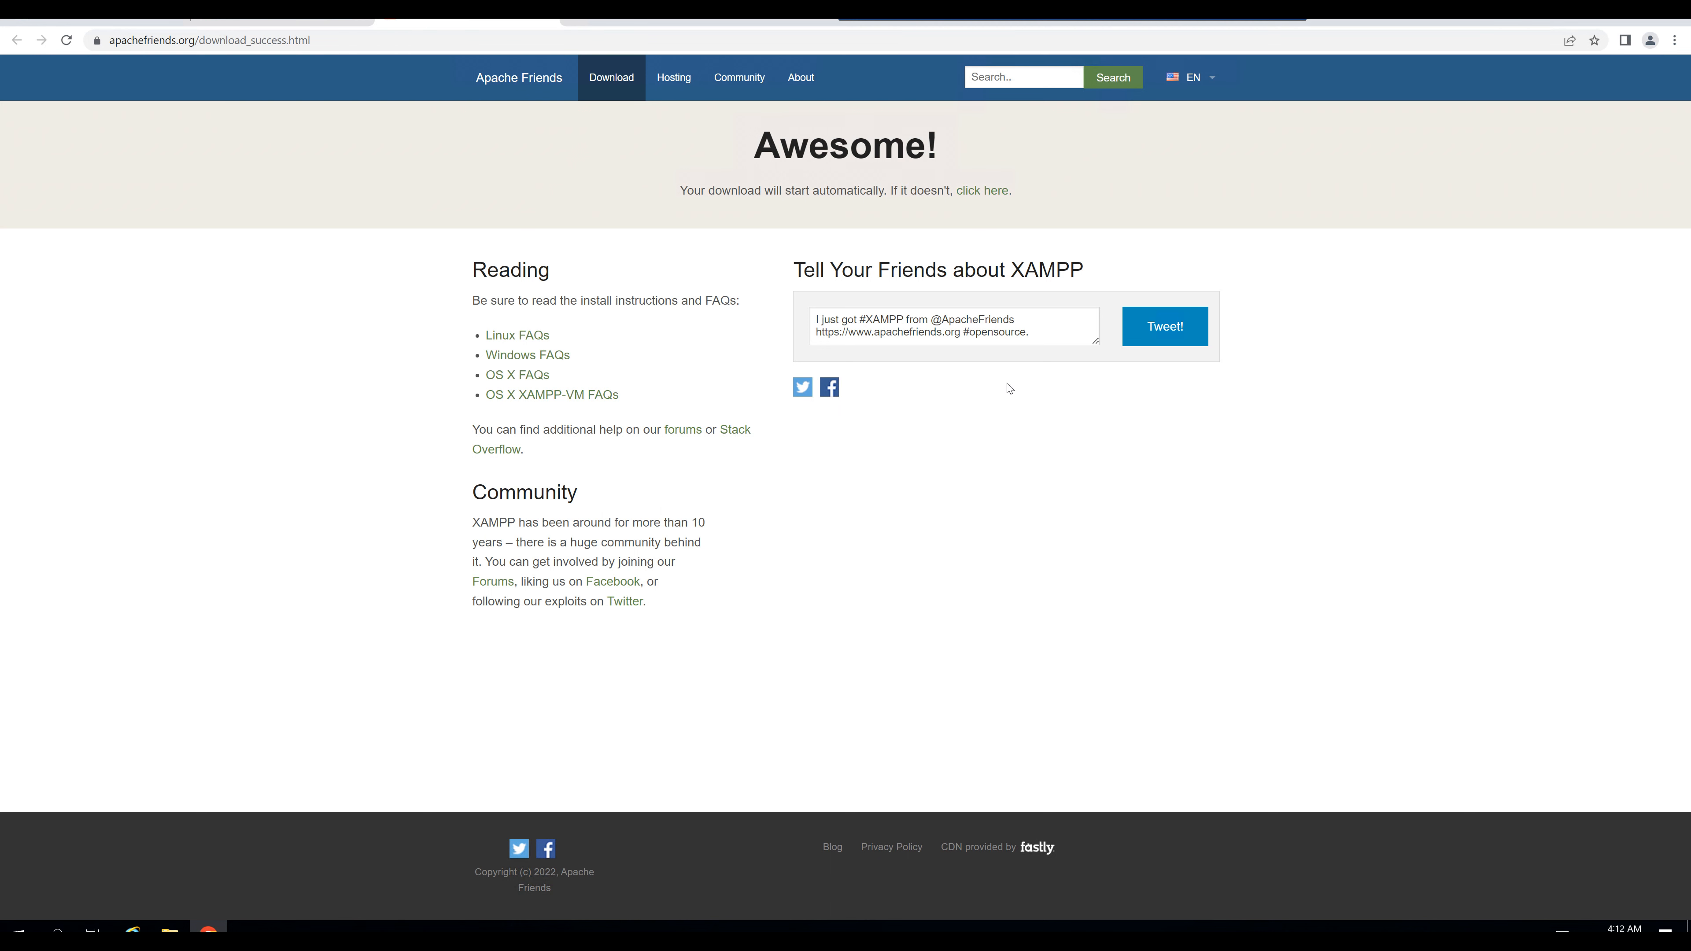
pyautogui.click(966, 193)
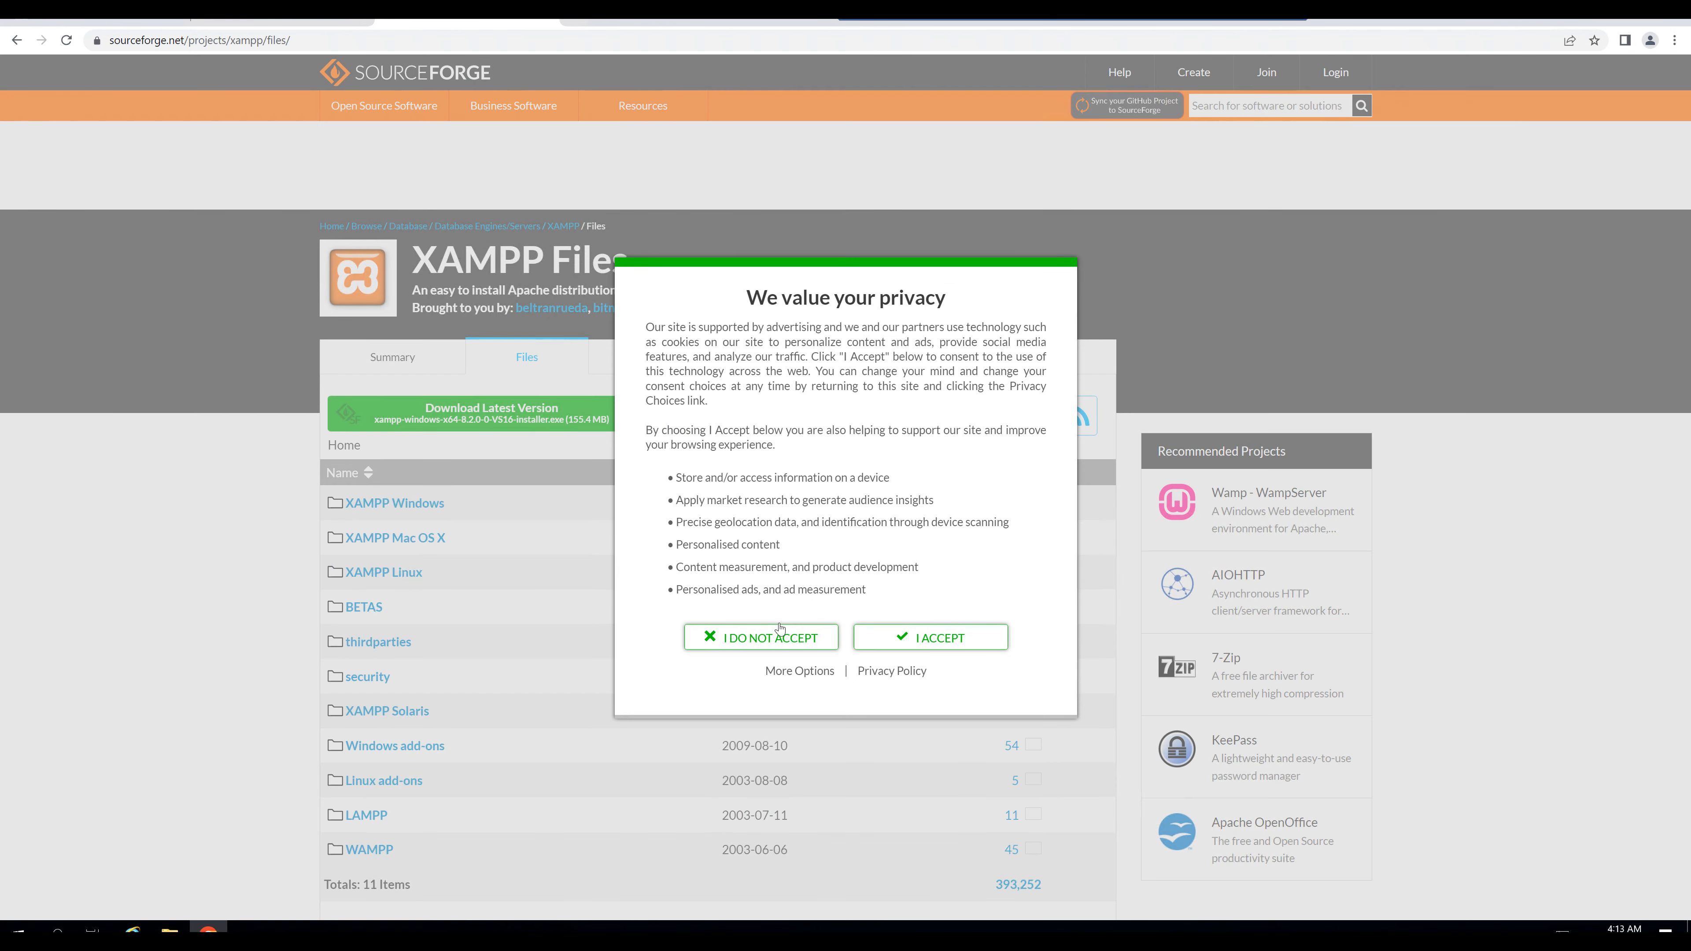
pyautogui.click(882, 639)
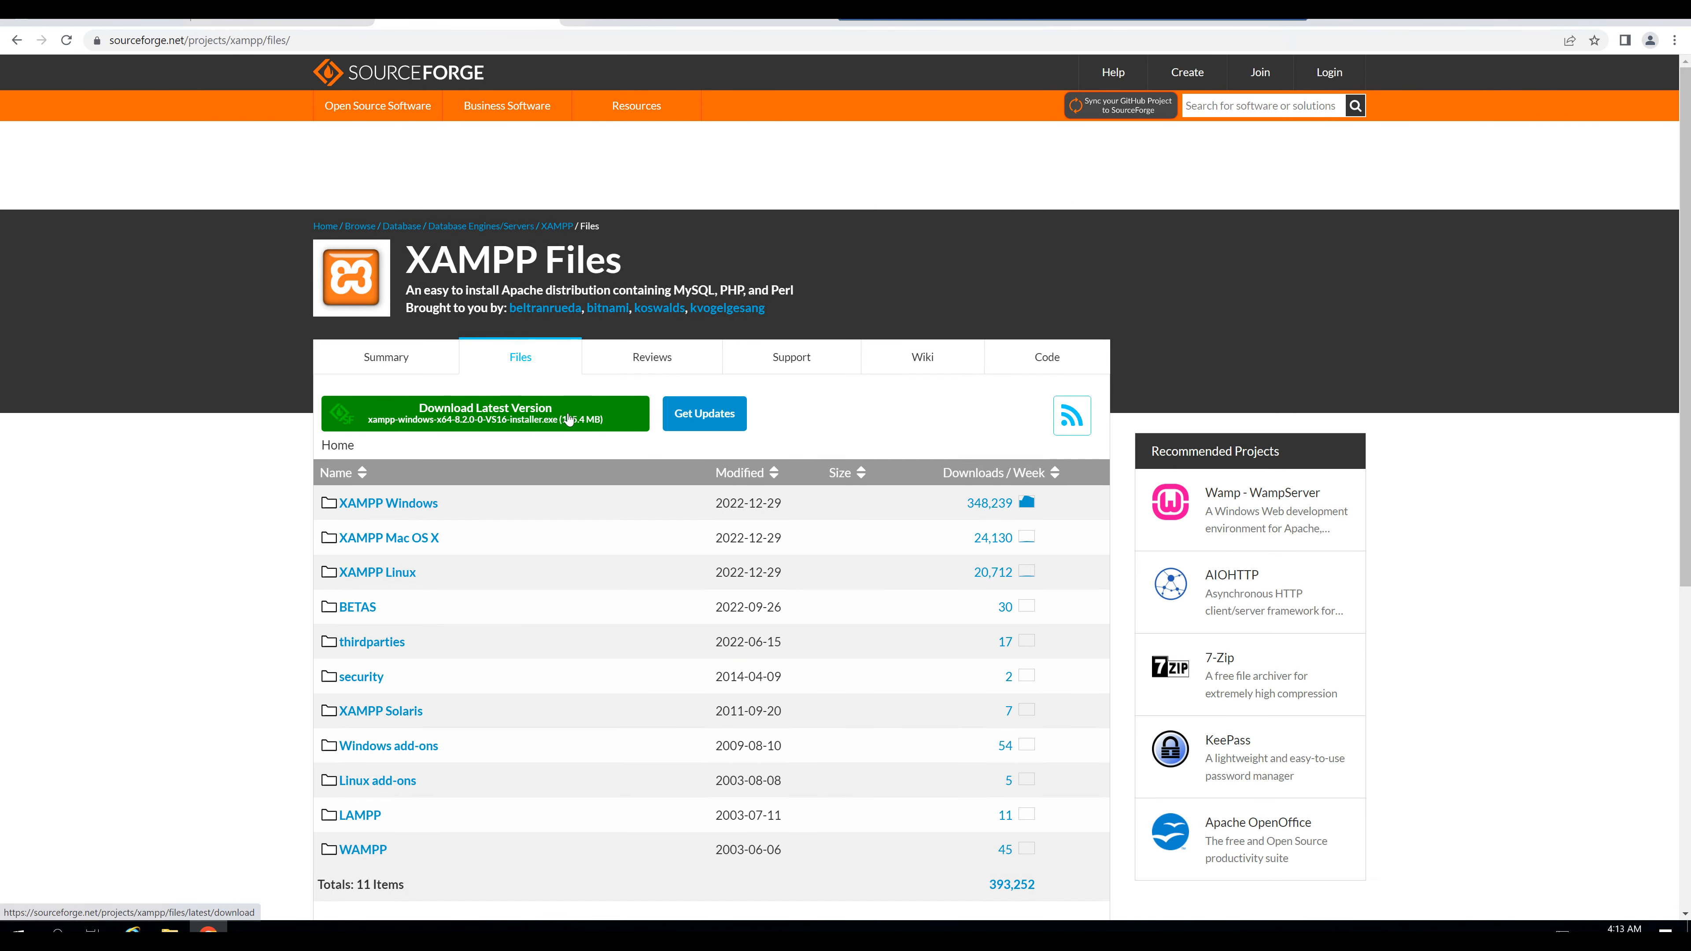
pyautogui.click(568, 419)
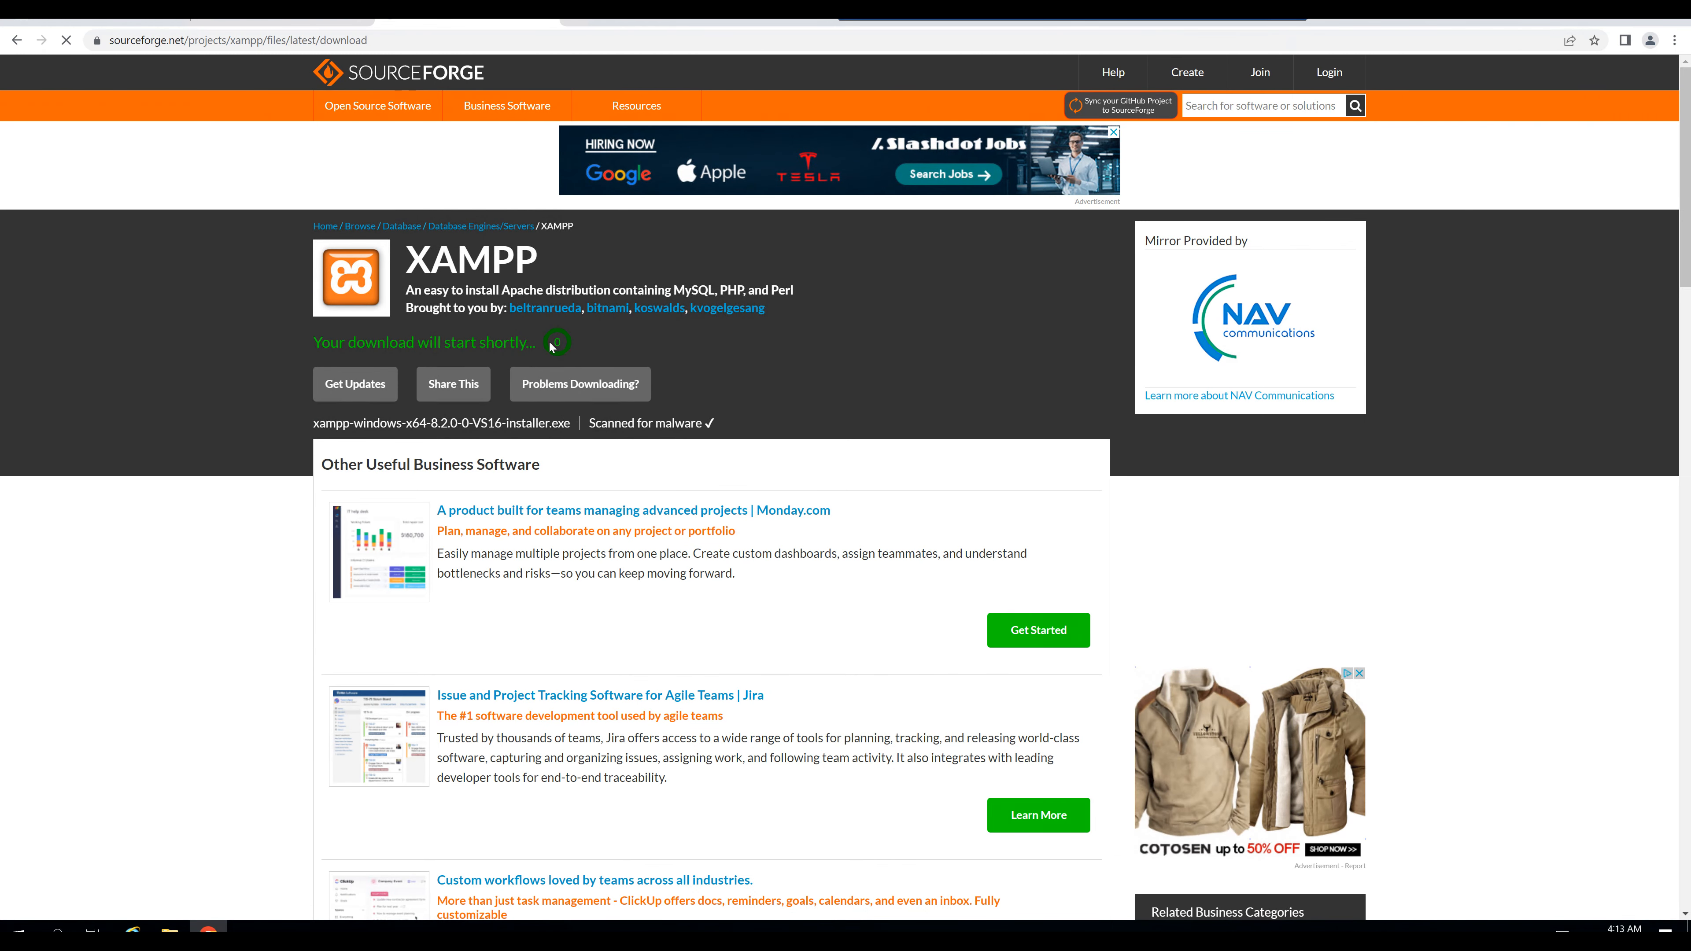
pyautogui.click(544, 15)
pyautogui.click(359, 15)
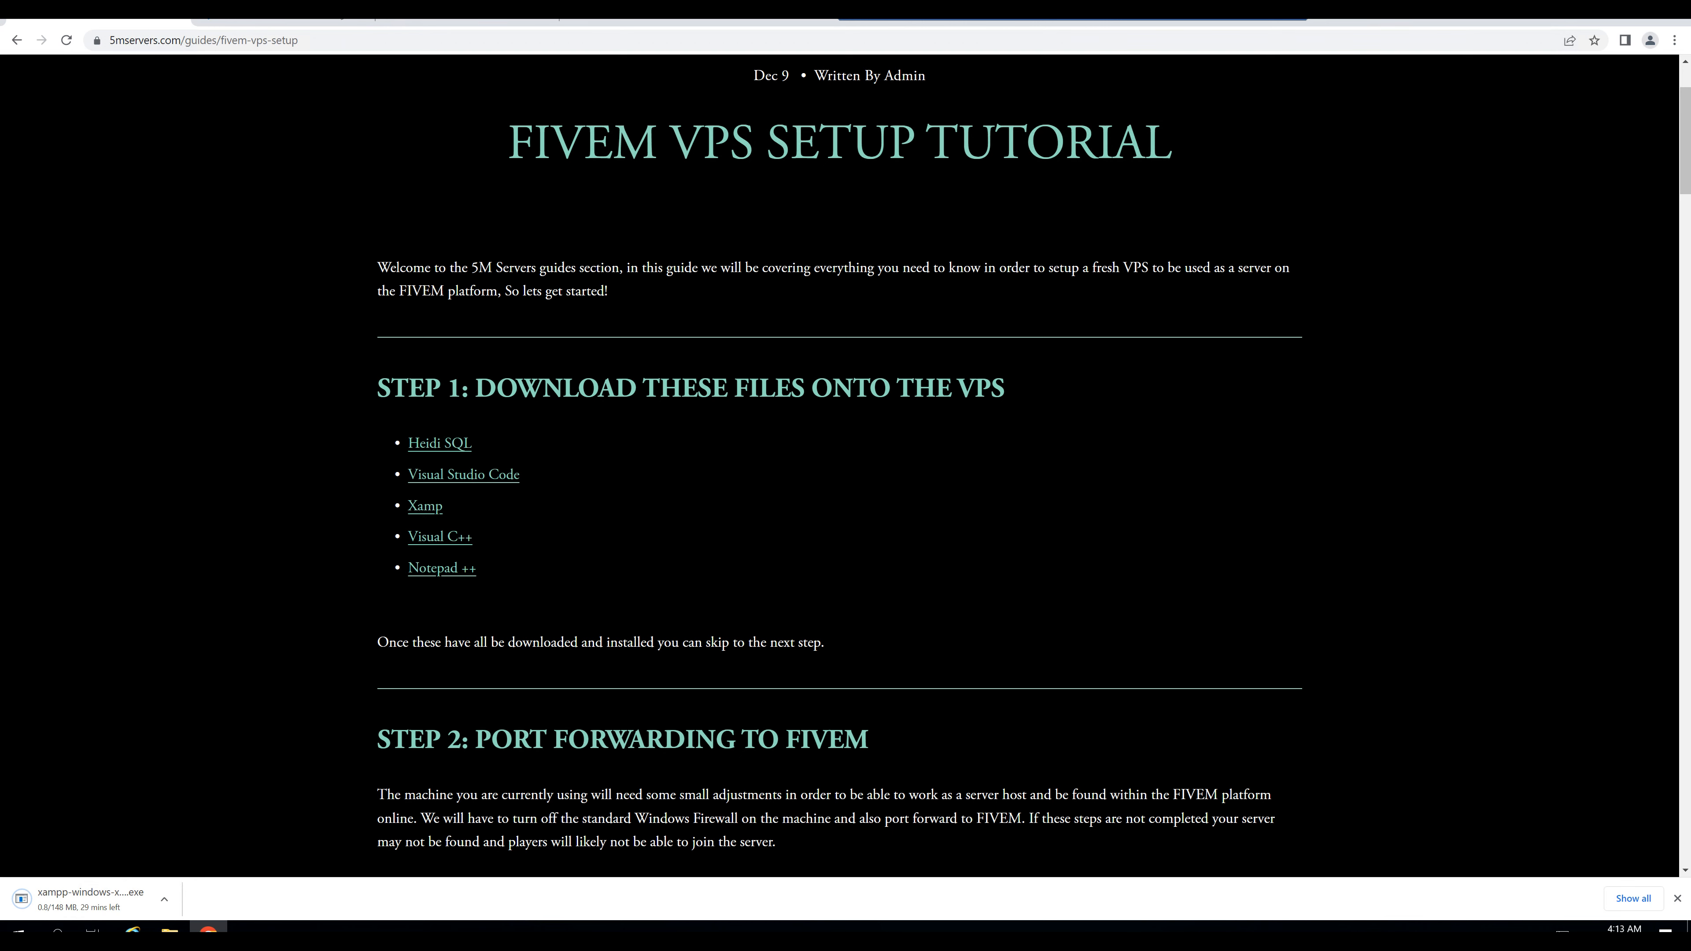
# - Download the stable Visual Studio Code build for Windows and launch its installer
pyautogui.click(306, 17)
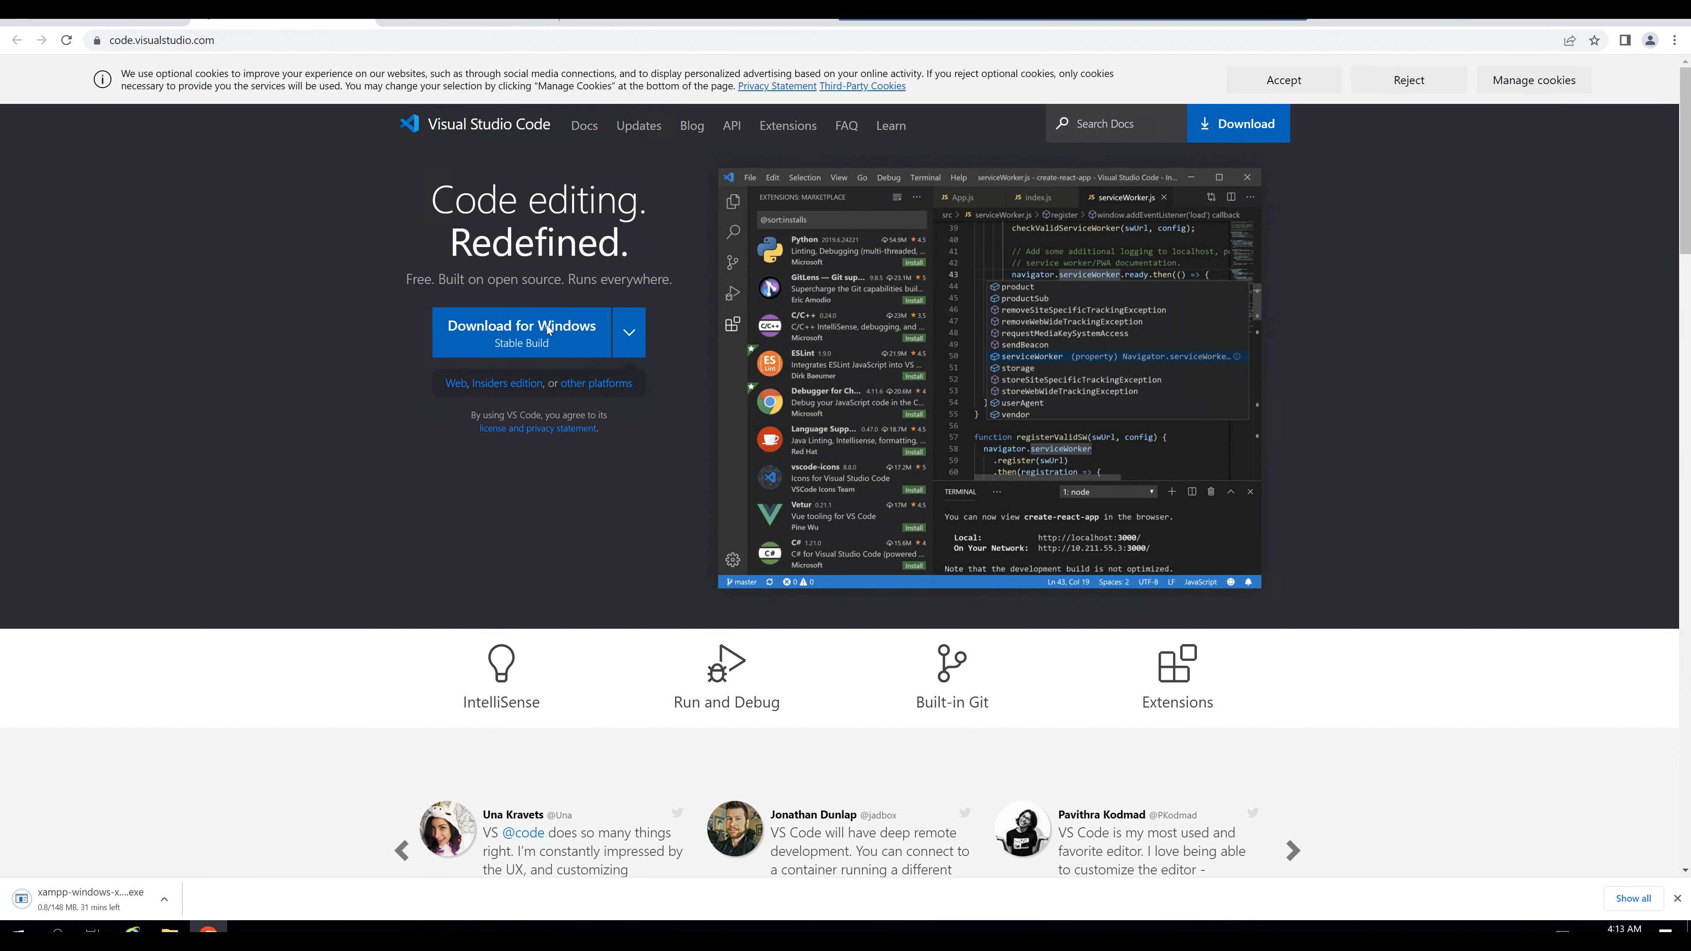
pyautogui.click(548, 330)
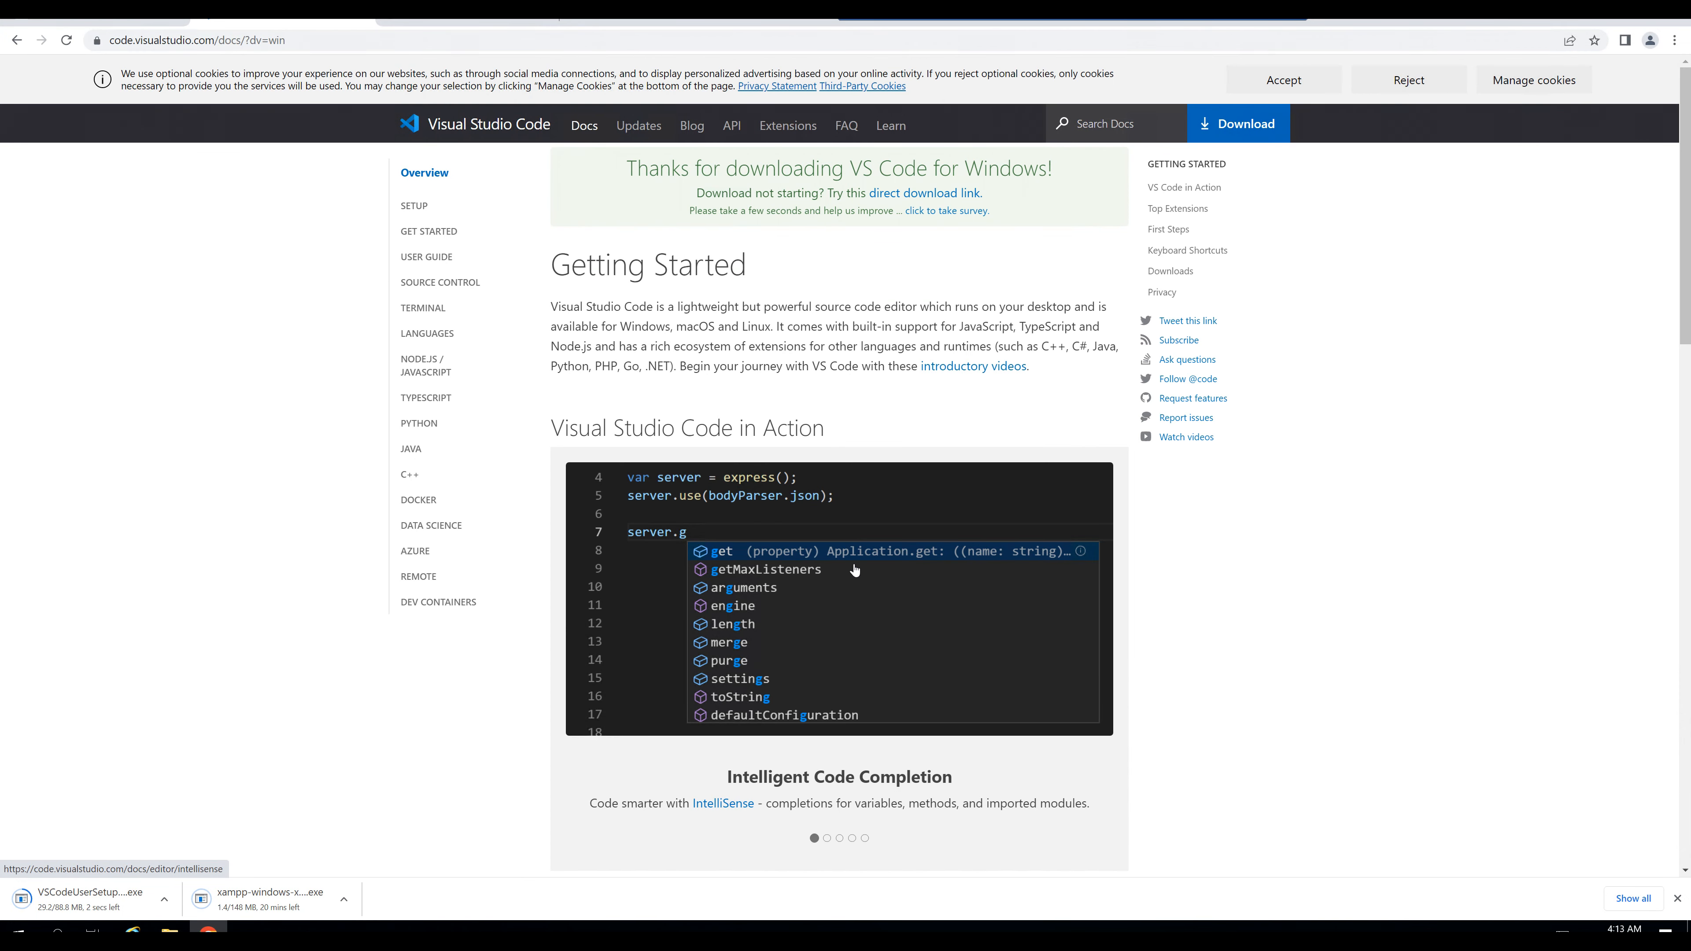
pyautogui.click(1238, 124)
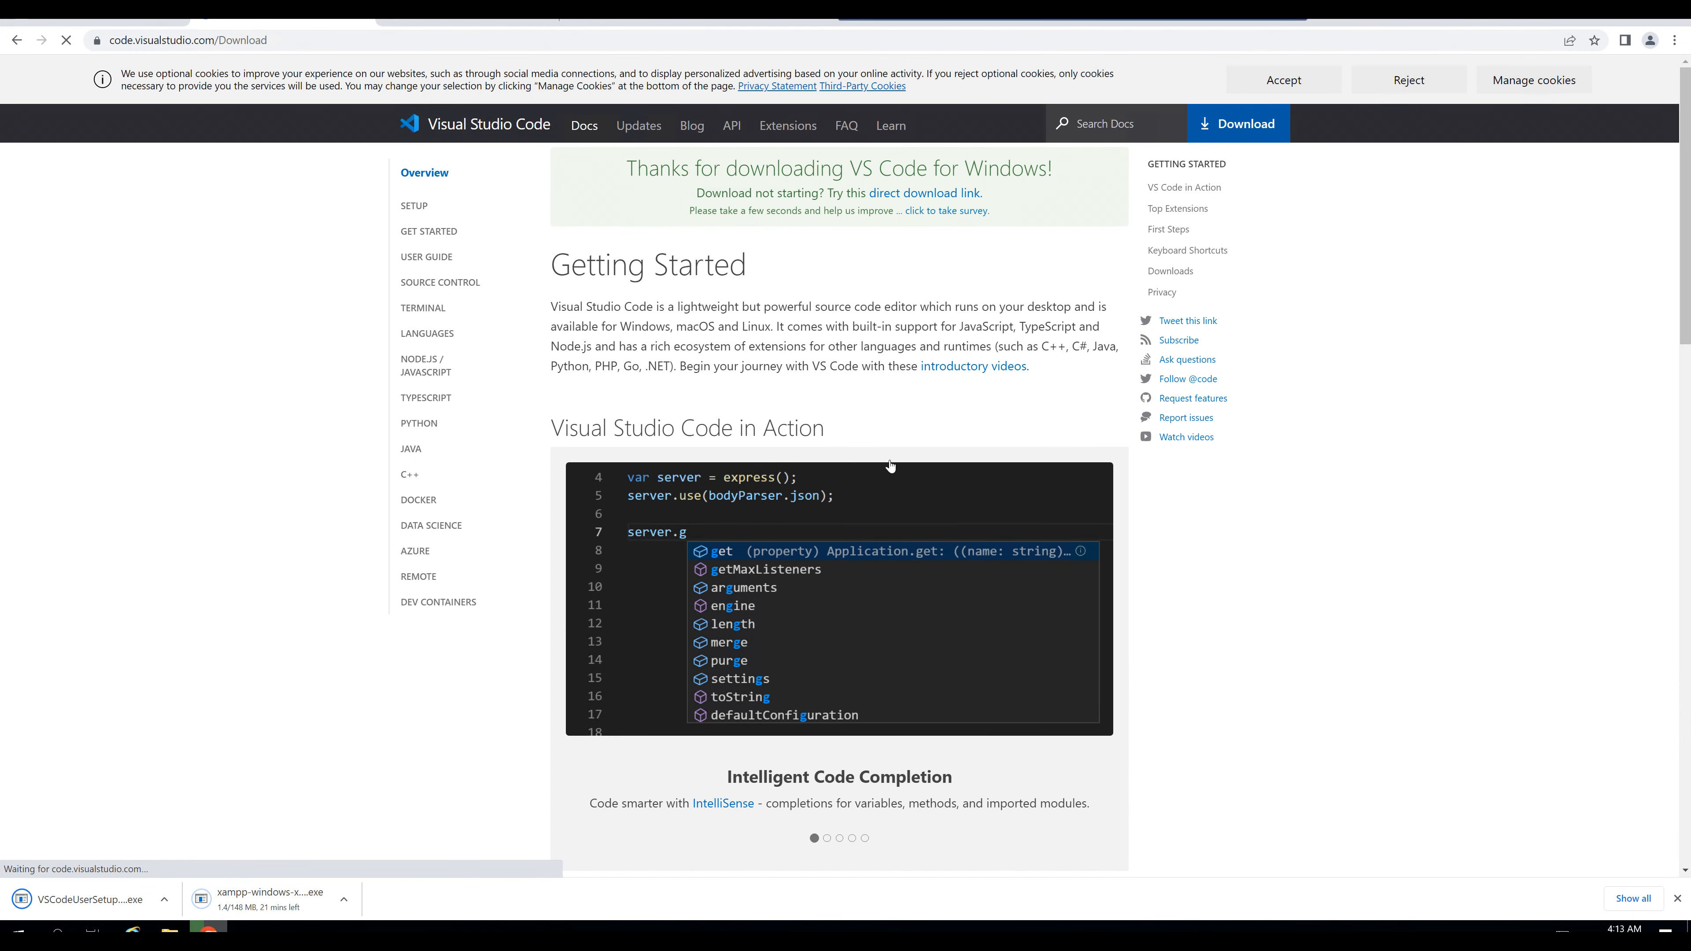
pyautogui.click(94, 899)
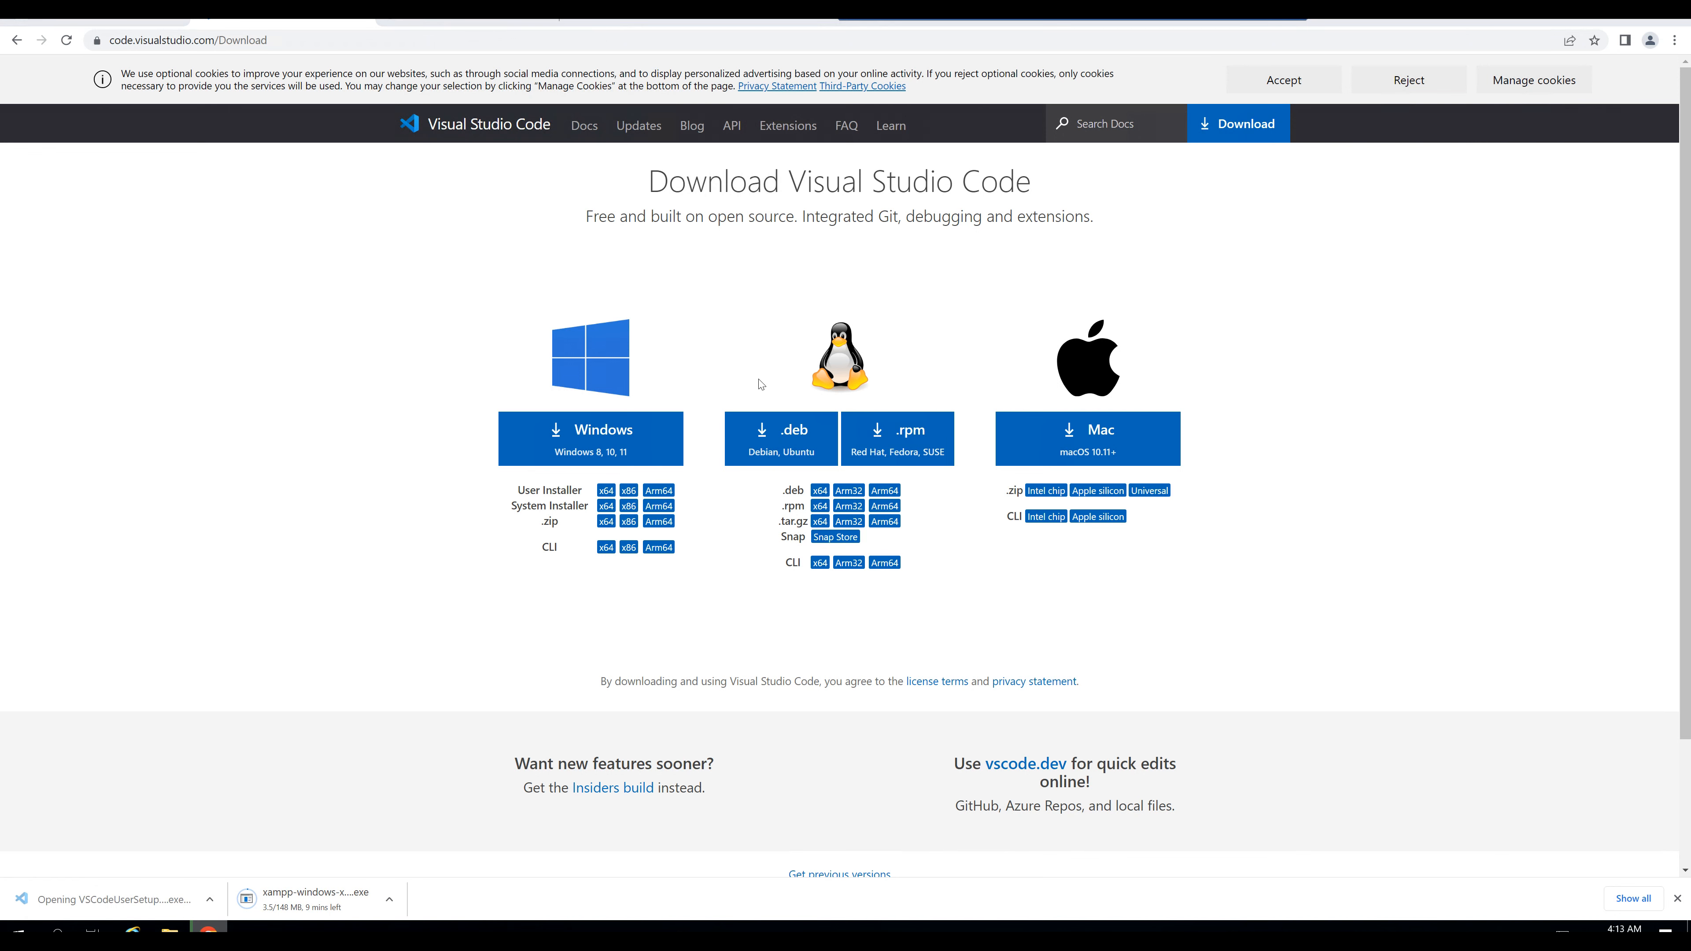
# - Download the HeidiSQL installer and start the Visual Studio Code installation from its ready-to-install page
pyautogui.moveTo(558, 163)
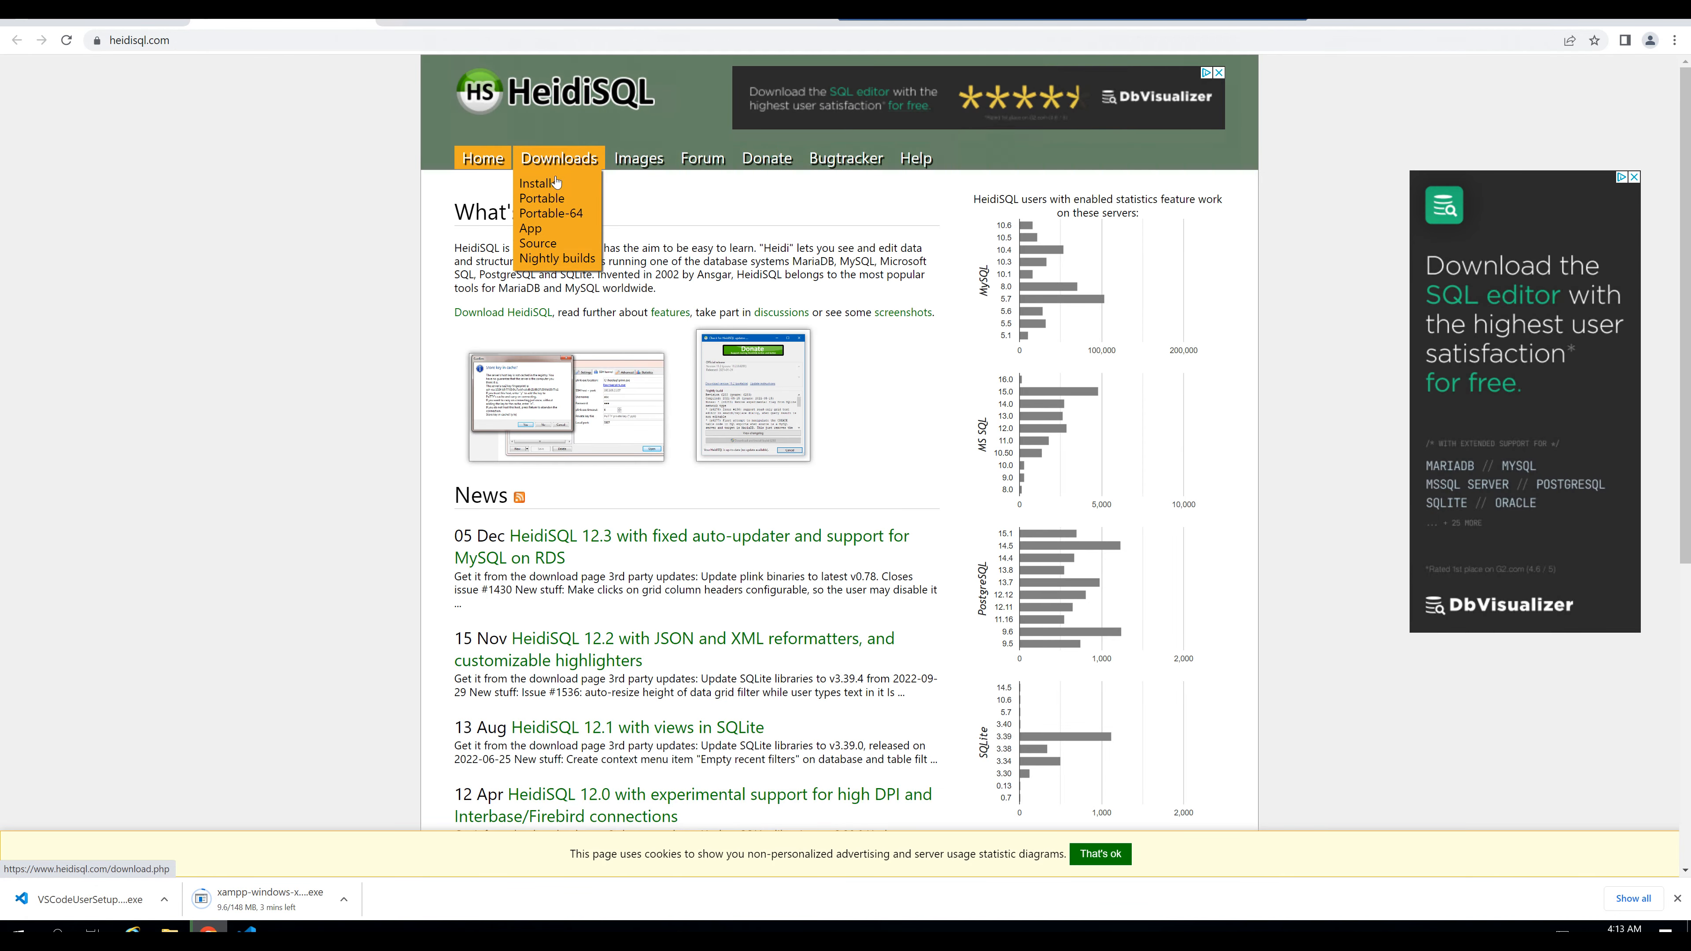
pyautogui.click(558, 185)
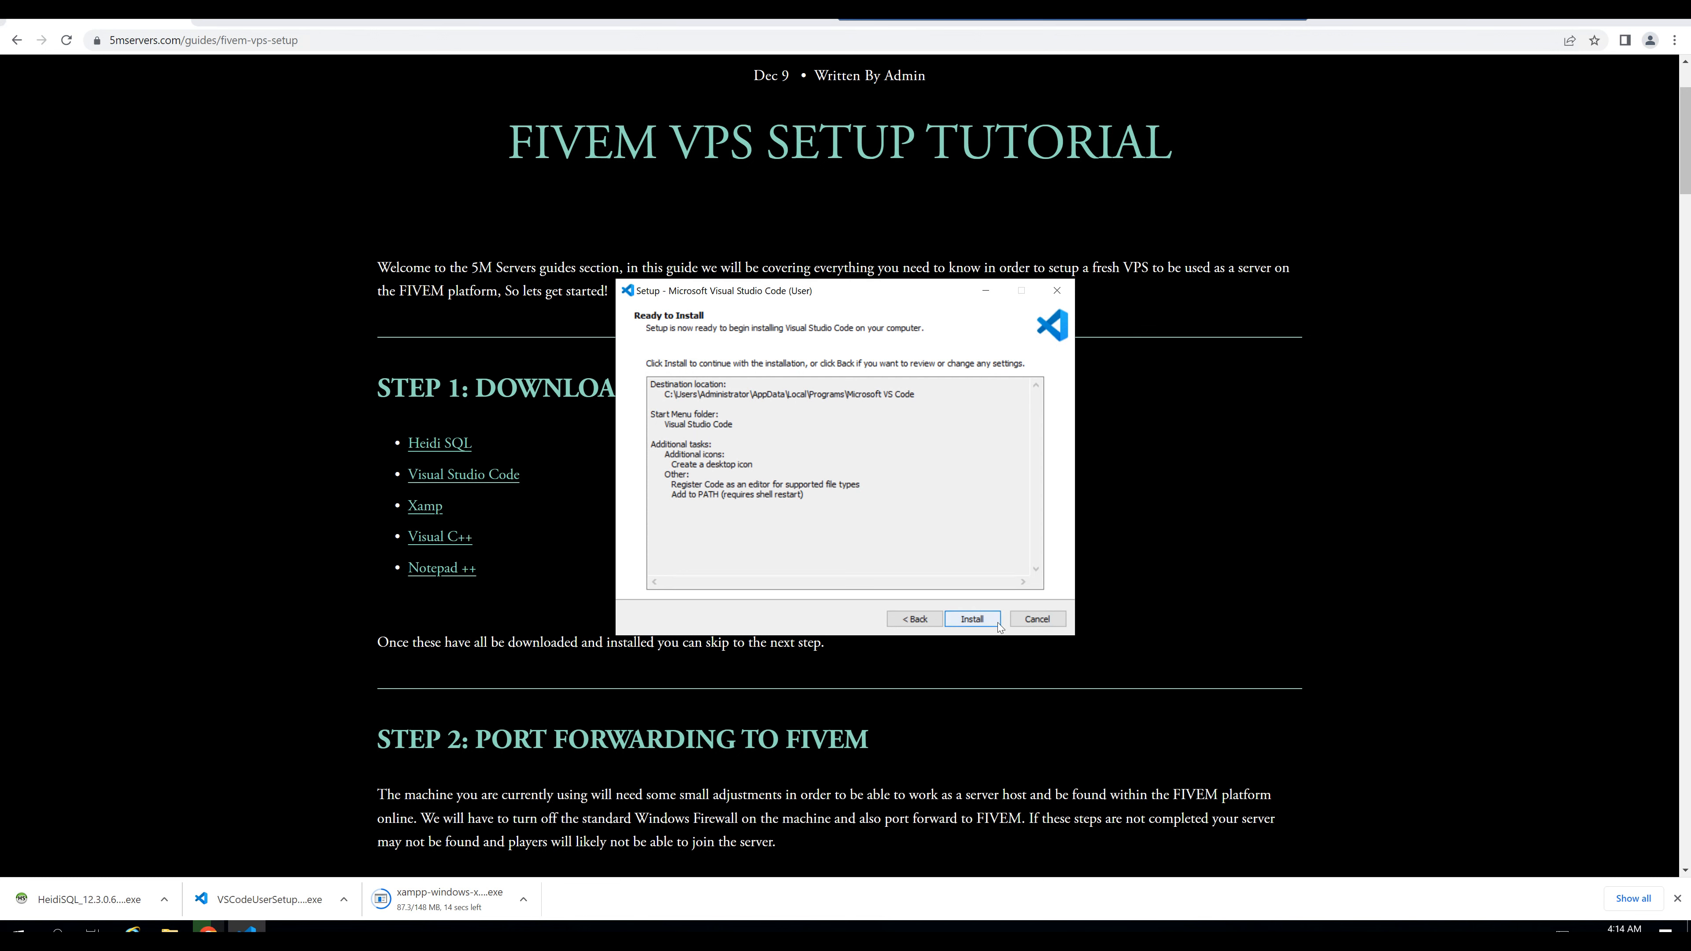
pyautogui.click(992, 623)
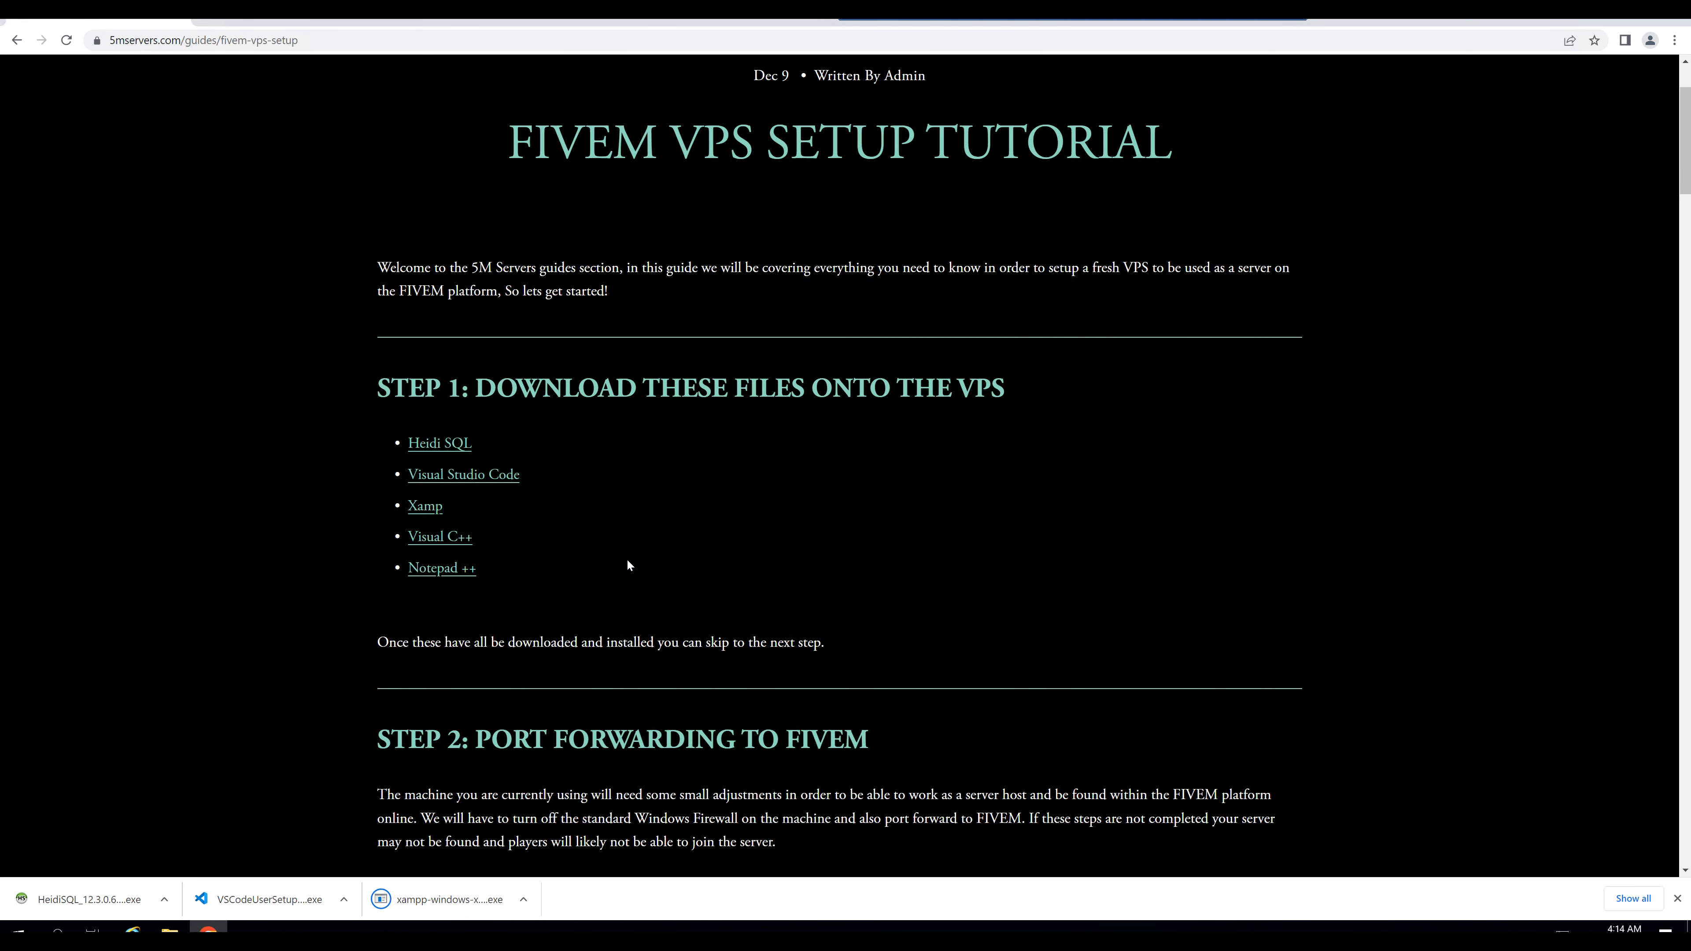
# - Run the downloaded HeidiSQL installer, accept the license agreement and proceed through setup with the default options
pyautogui.click(138, 897)
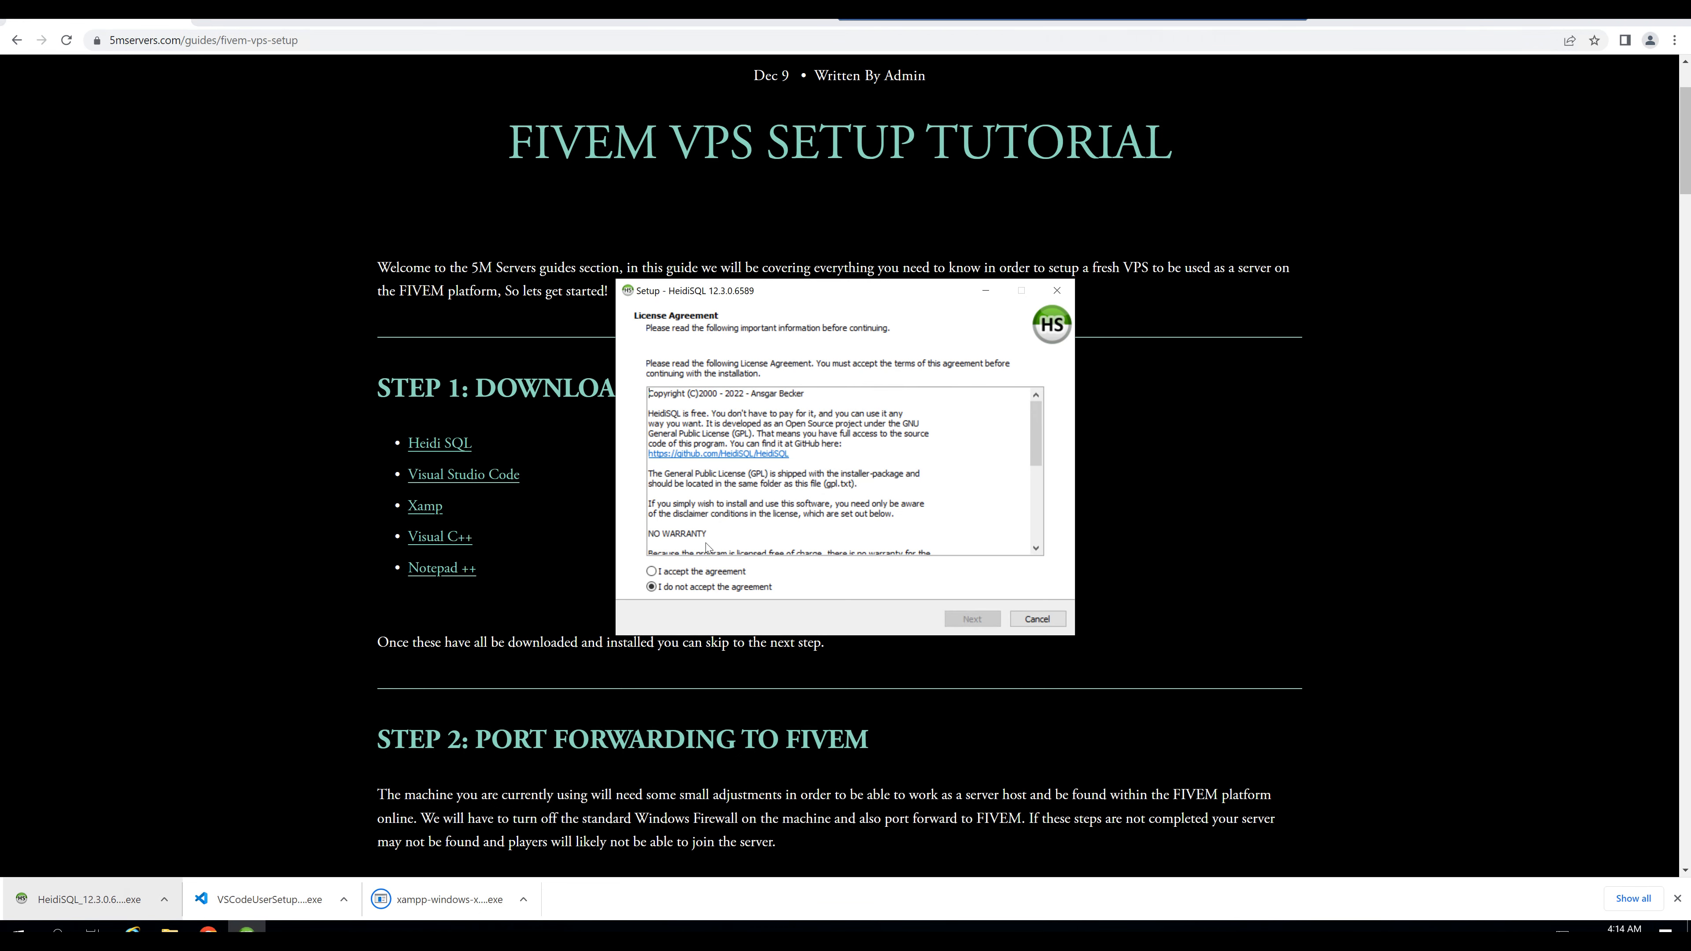
pyautogui.click(703, 572)
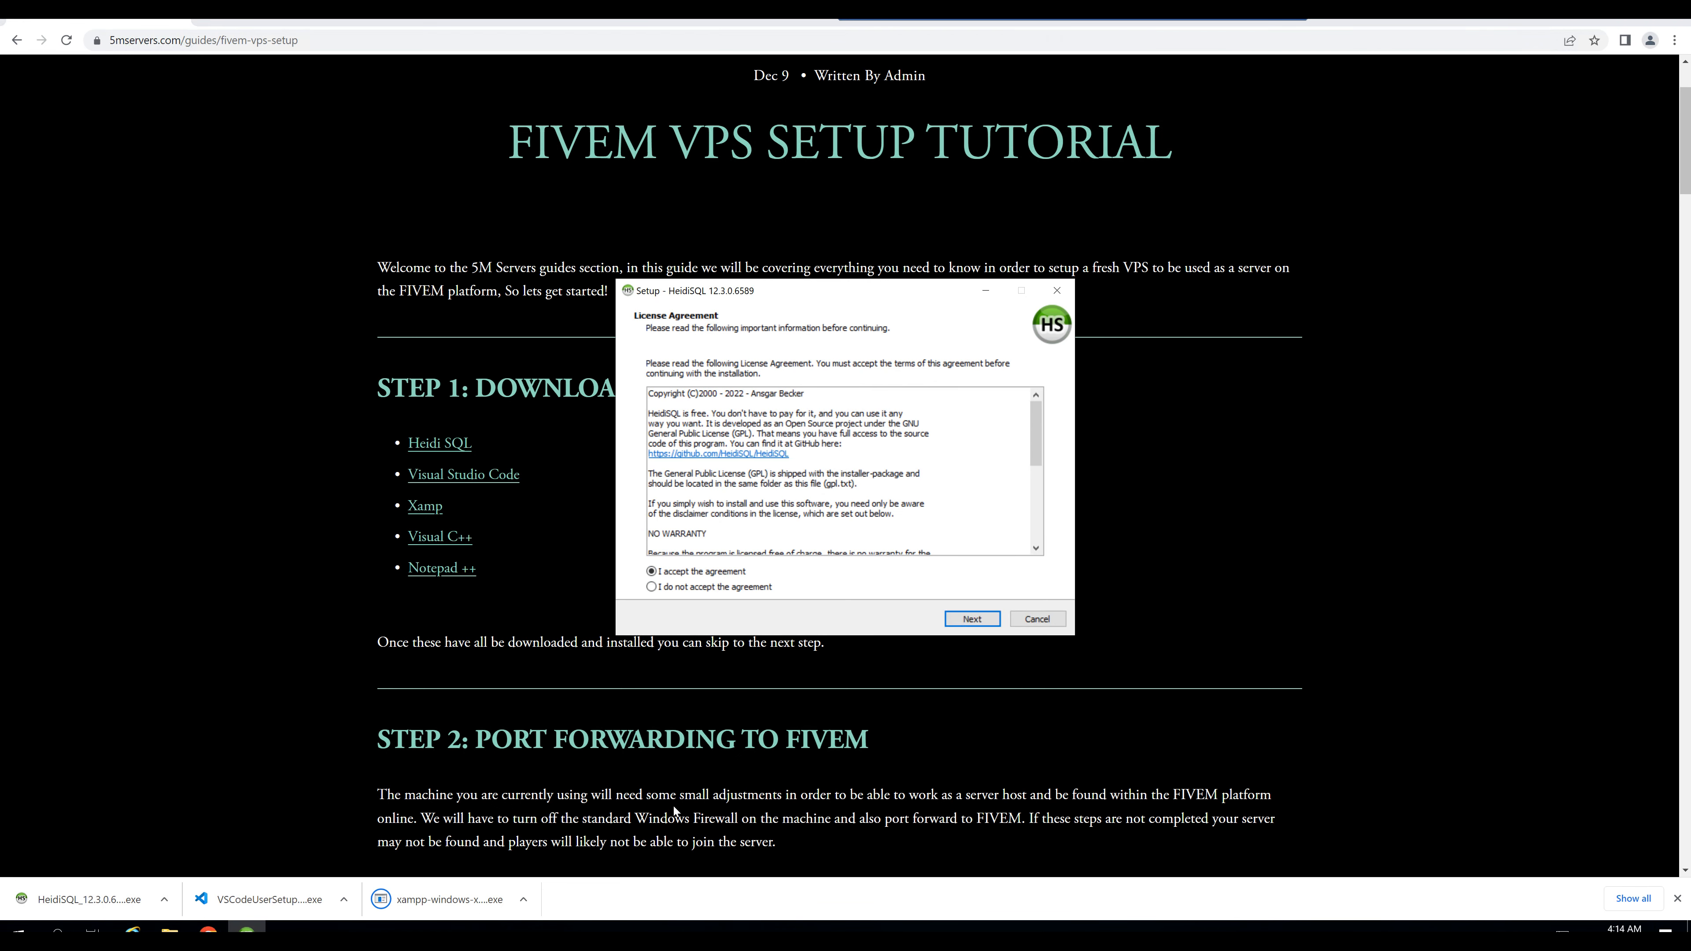
pyautogui.click(972, 620)
pyautogui.click(969, 618)
pyautogui.click(969, 619)
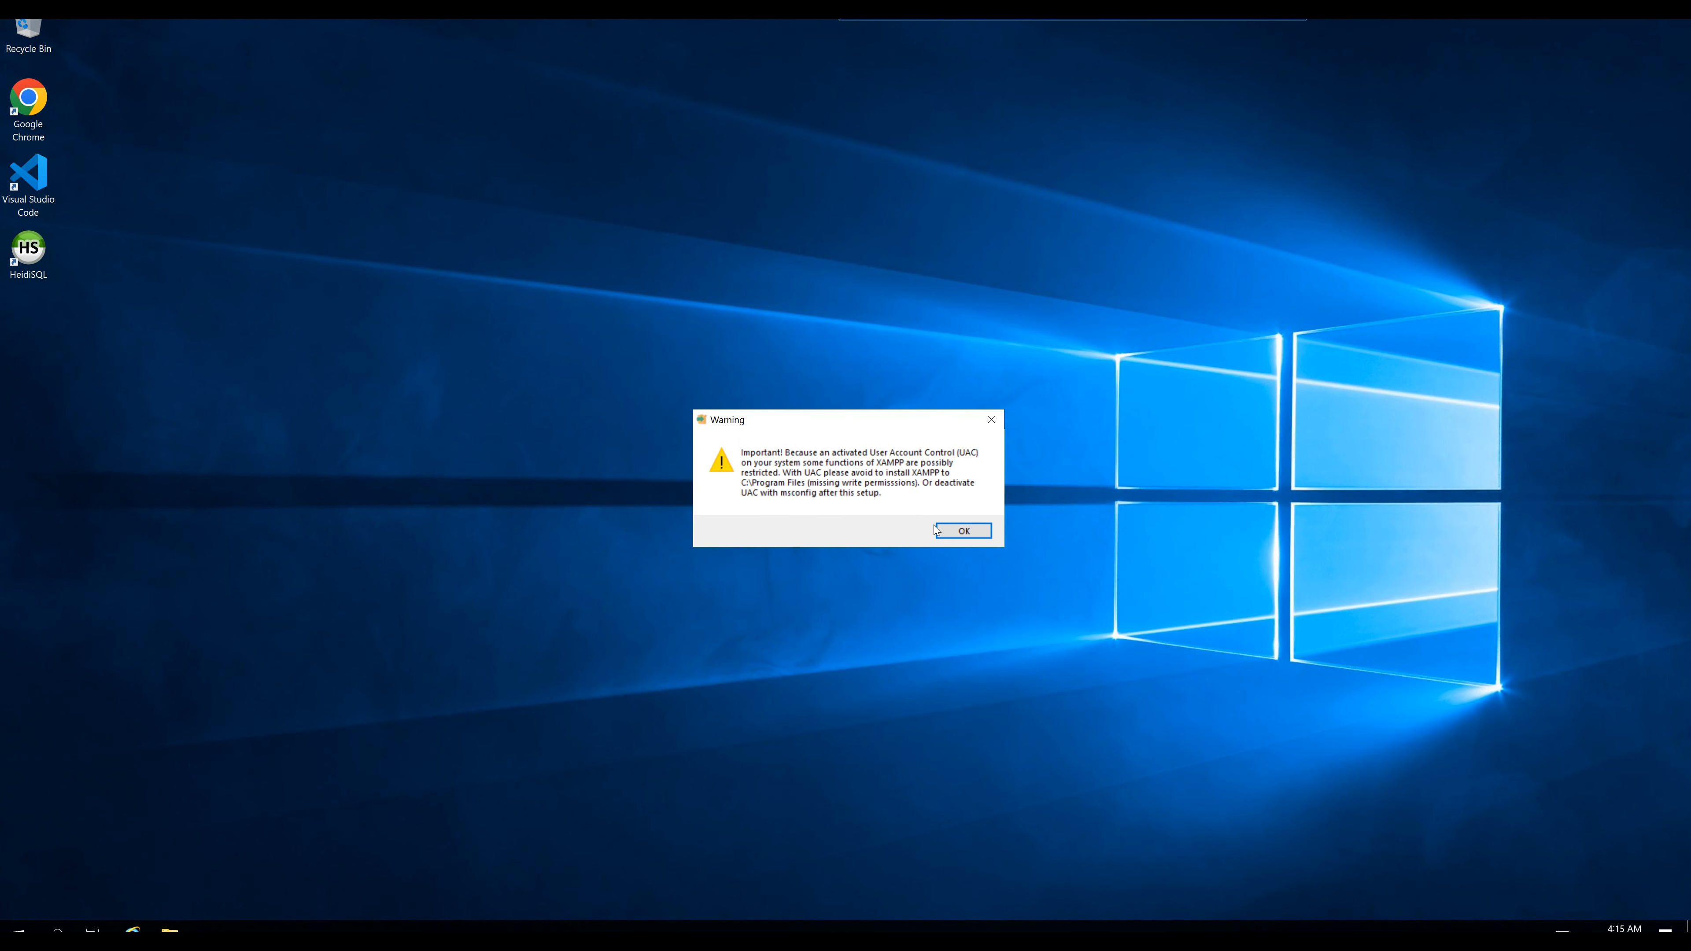
# - Acknowledge the UAC warning and install XAMPP with the default setup options
pyautogui.click(945, 532)
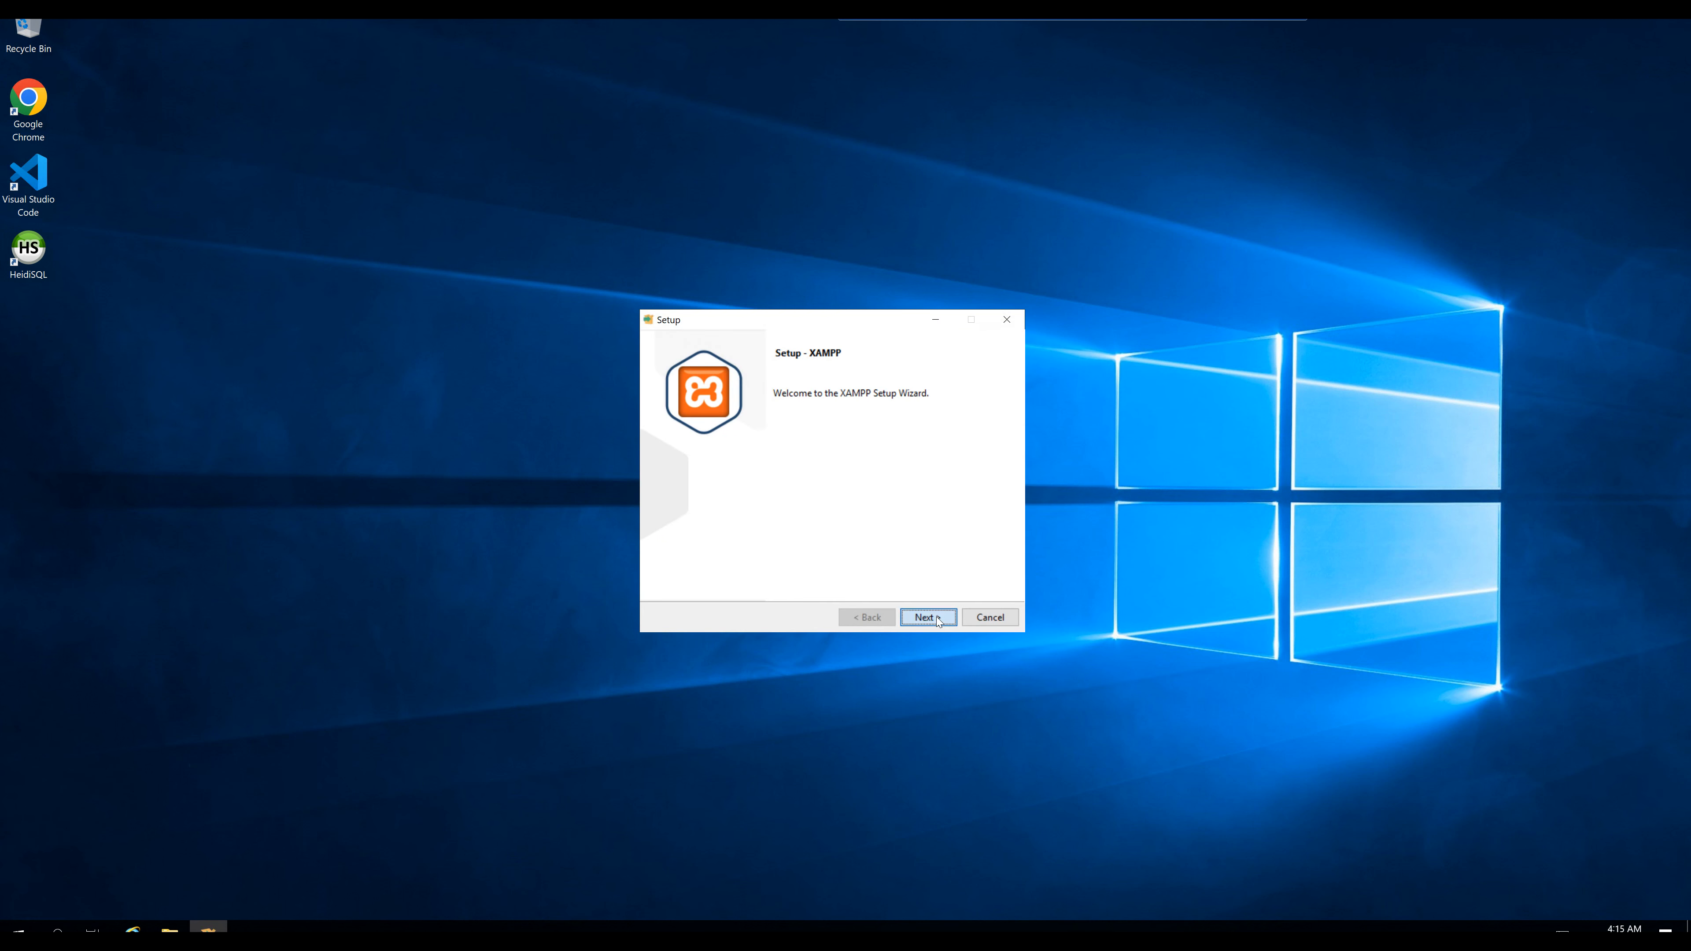
pyautogui.click(937, 617)
pyautogui.click(936, 617)
pyautogui.click(935, 617)
pyautogui.click(934, 616)
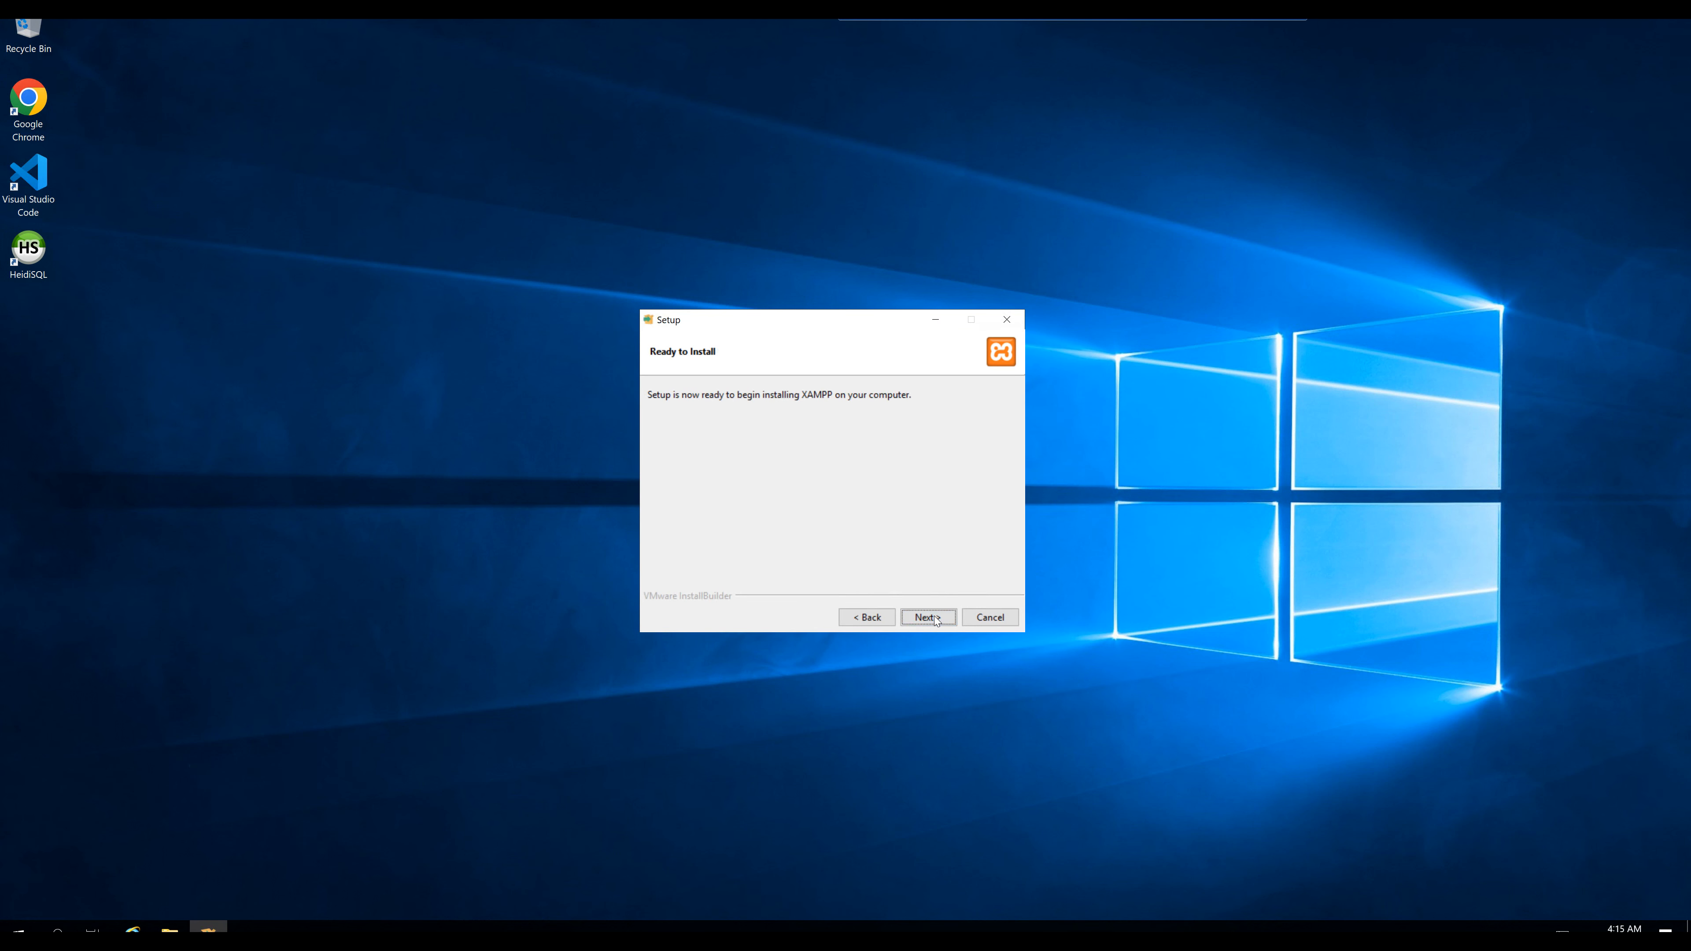
pyautogui.click(934, 616)
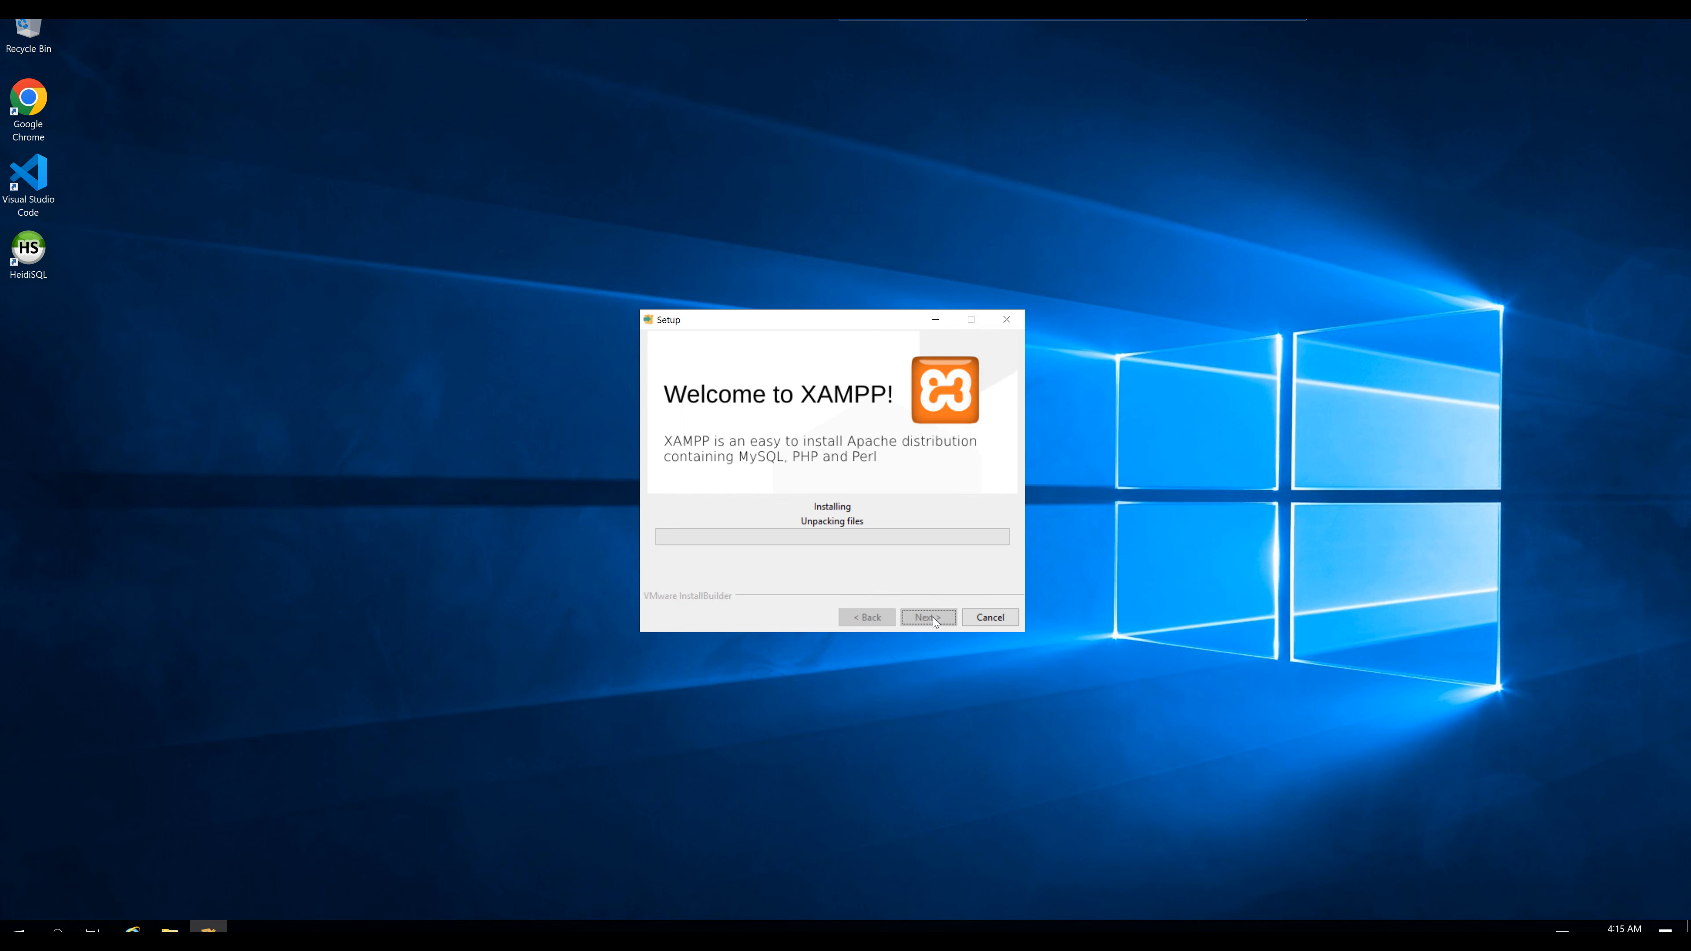
# - Open Windows Defender Firewall with Advanced Security and show its inbound rules
pyautogui.click(57, 932)
pyautogui.write('adva')
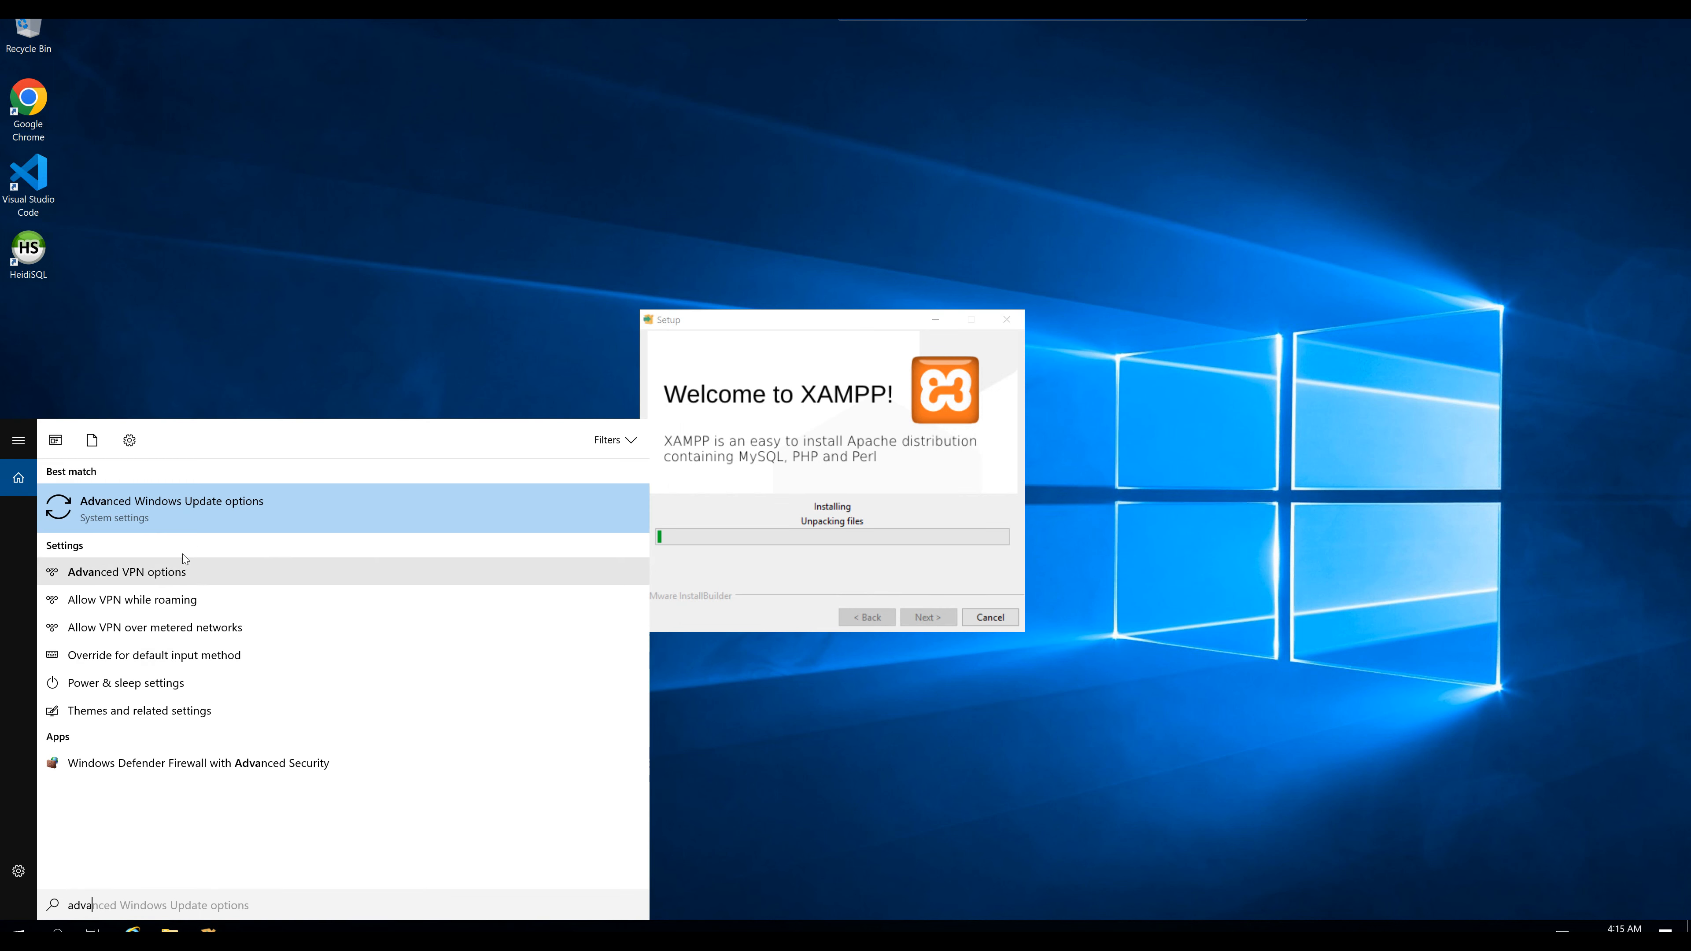
pyautogui.click(187, 766)
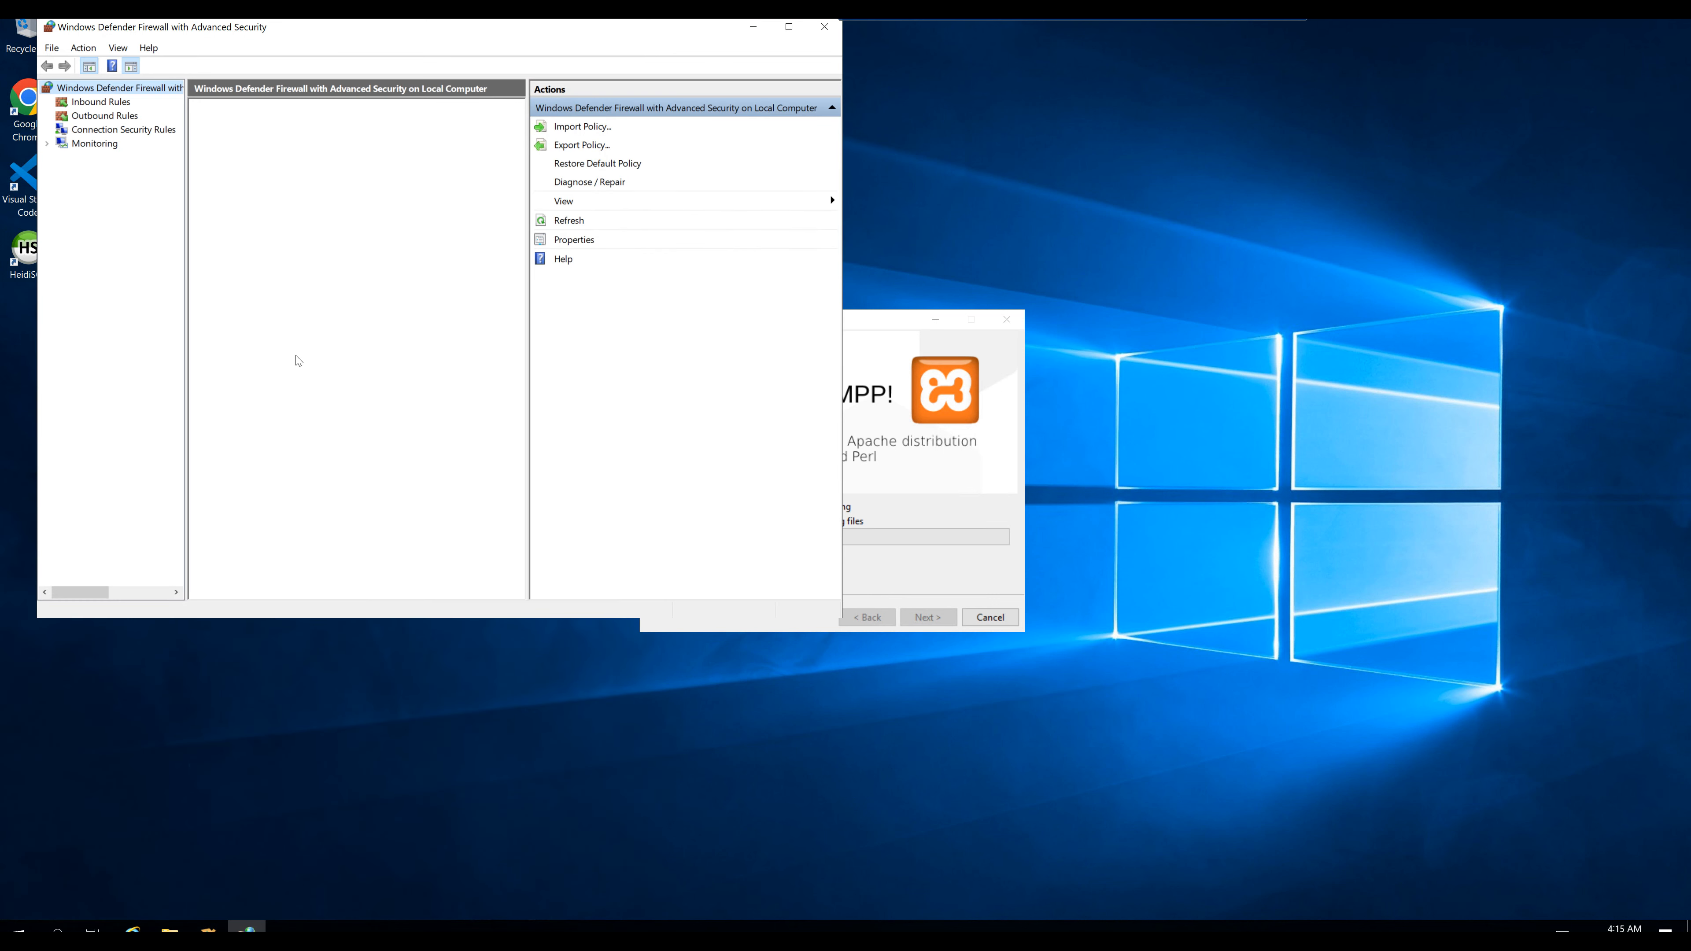
pyautogui.click(111, 103)
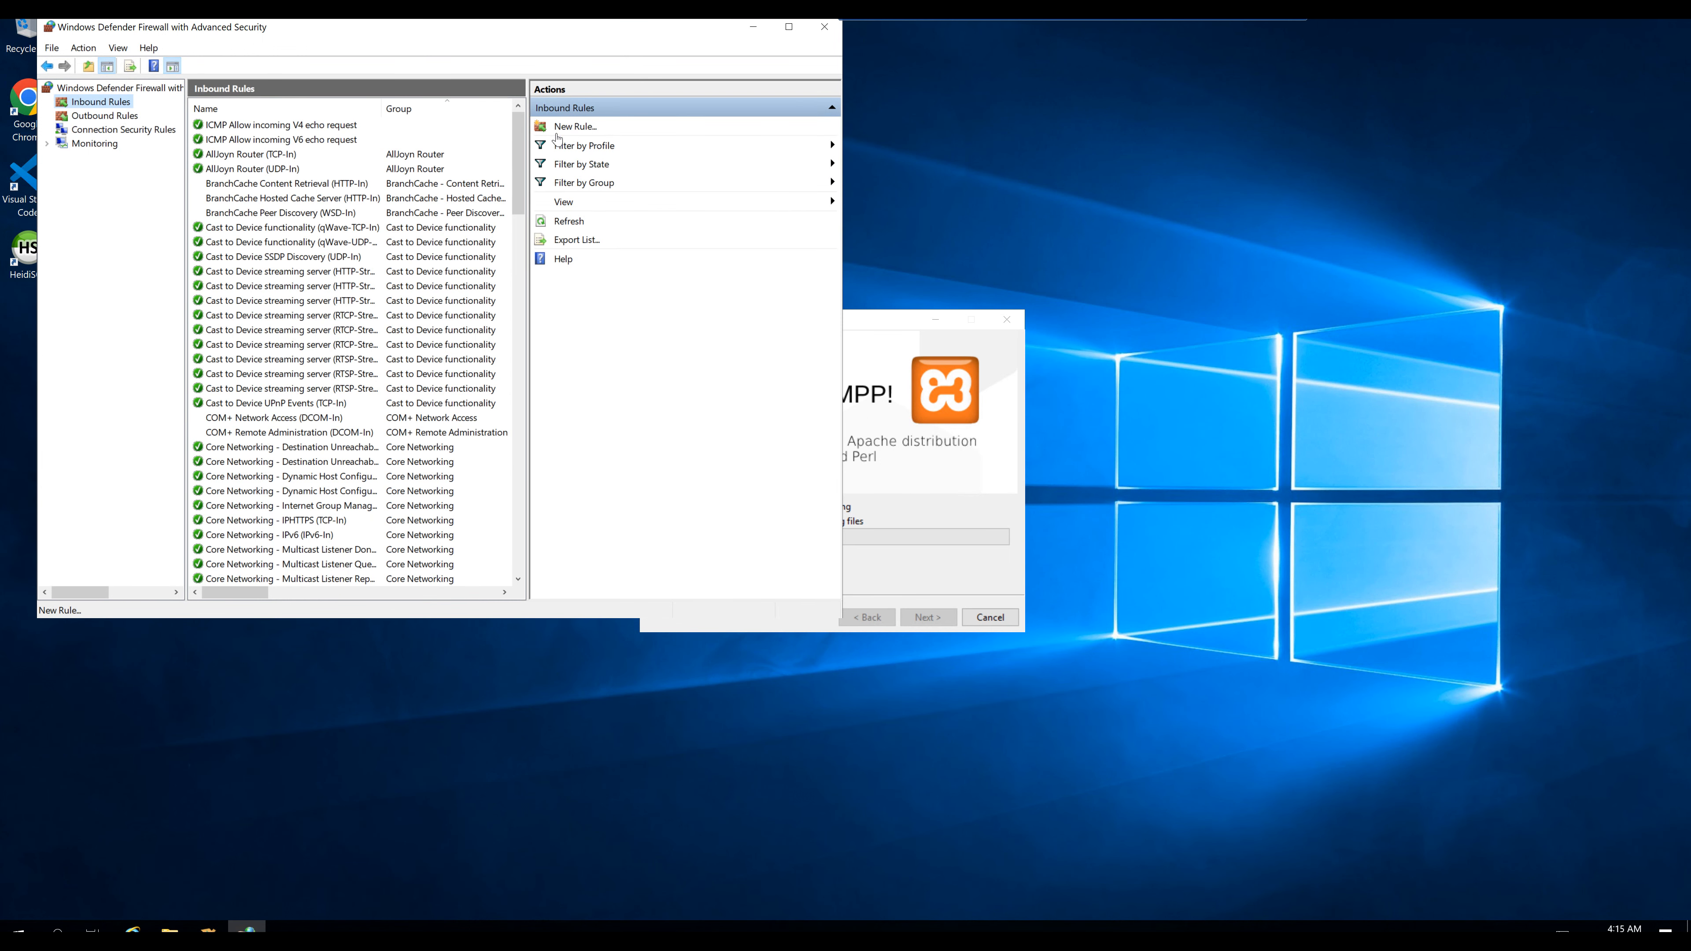
pyautogui.click(585, 130)
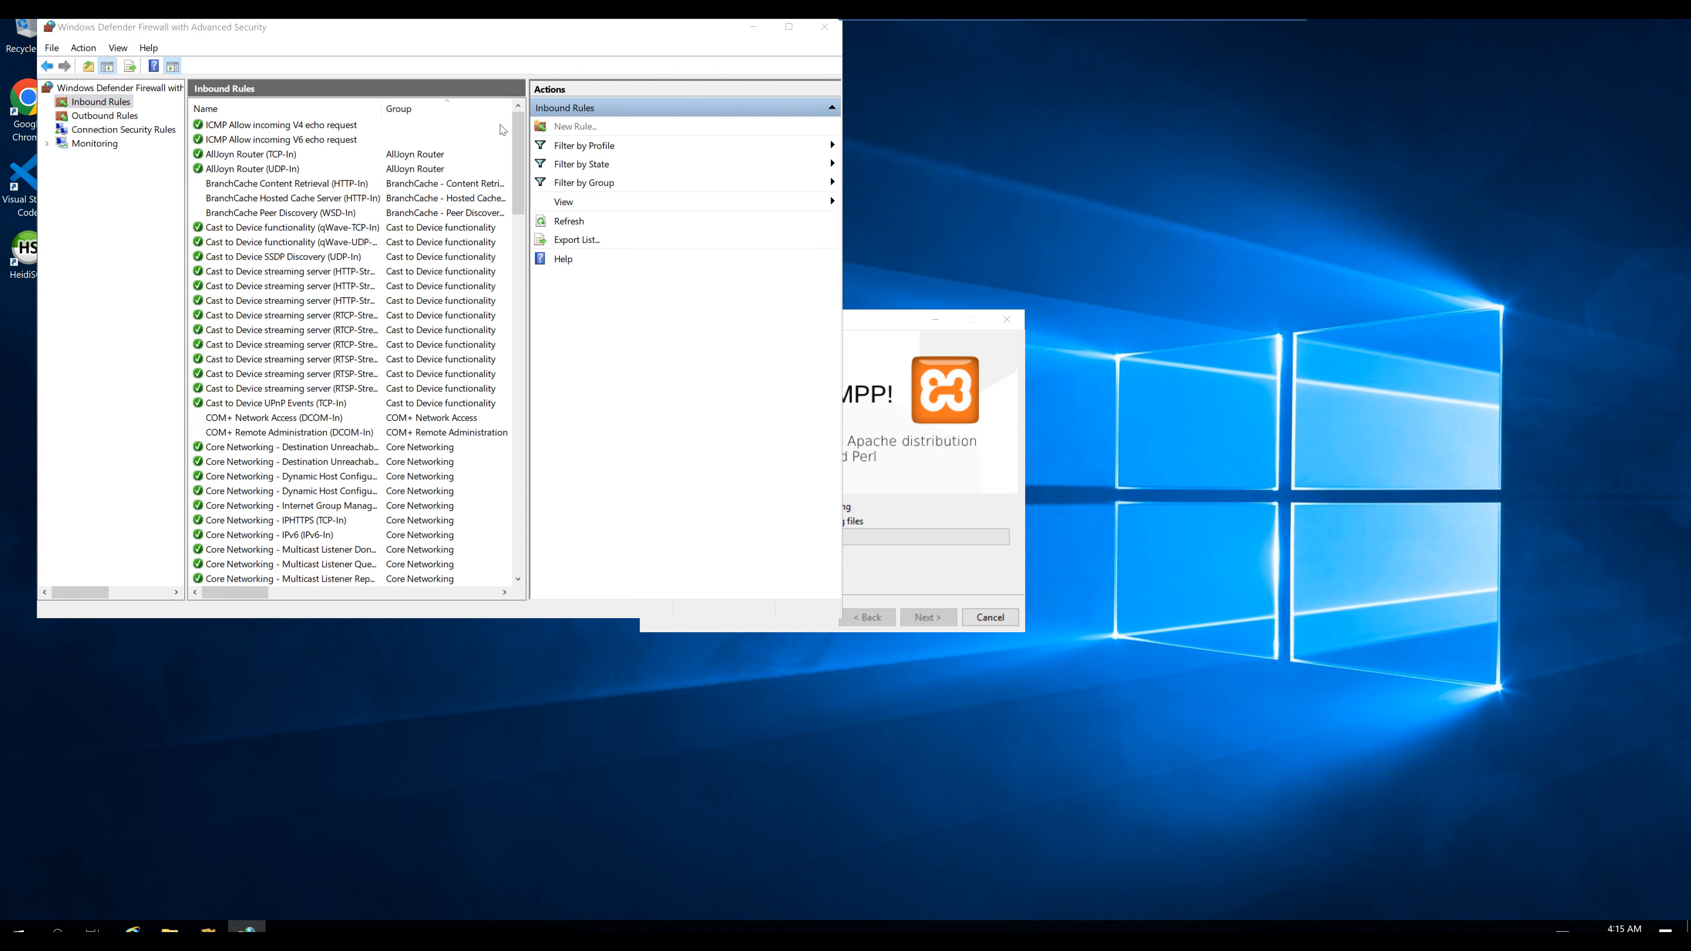
pyautogui.click(187, 191)
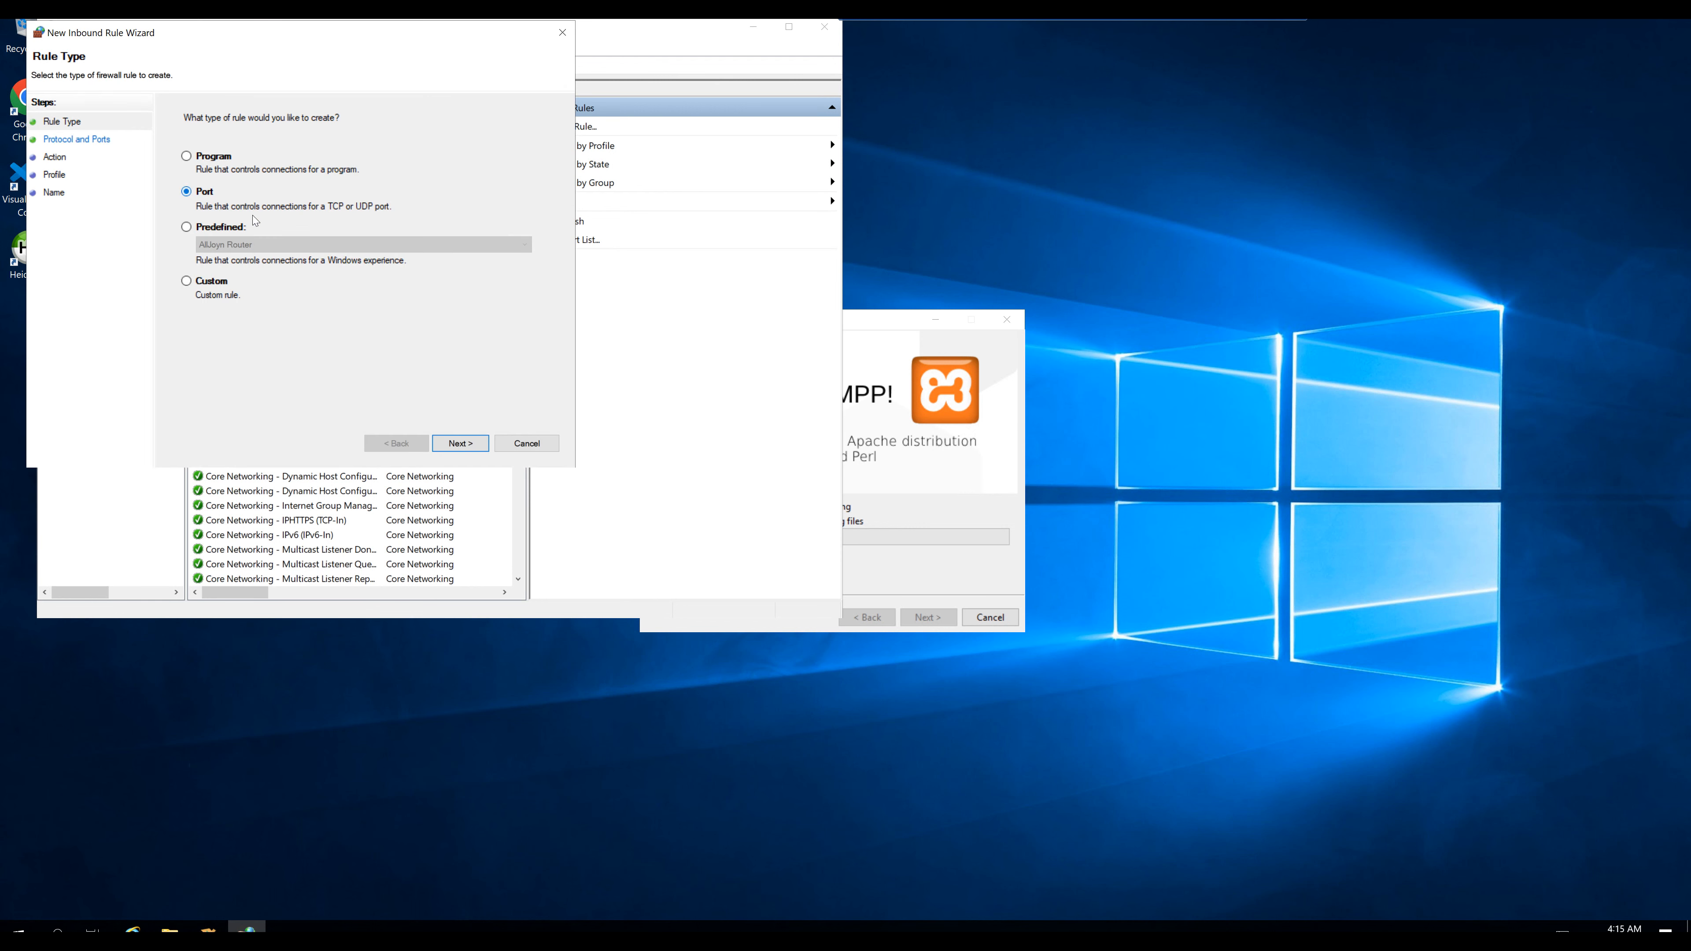
pyautogui.click(462, 444)
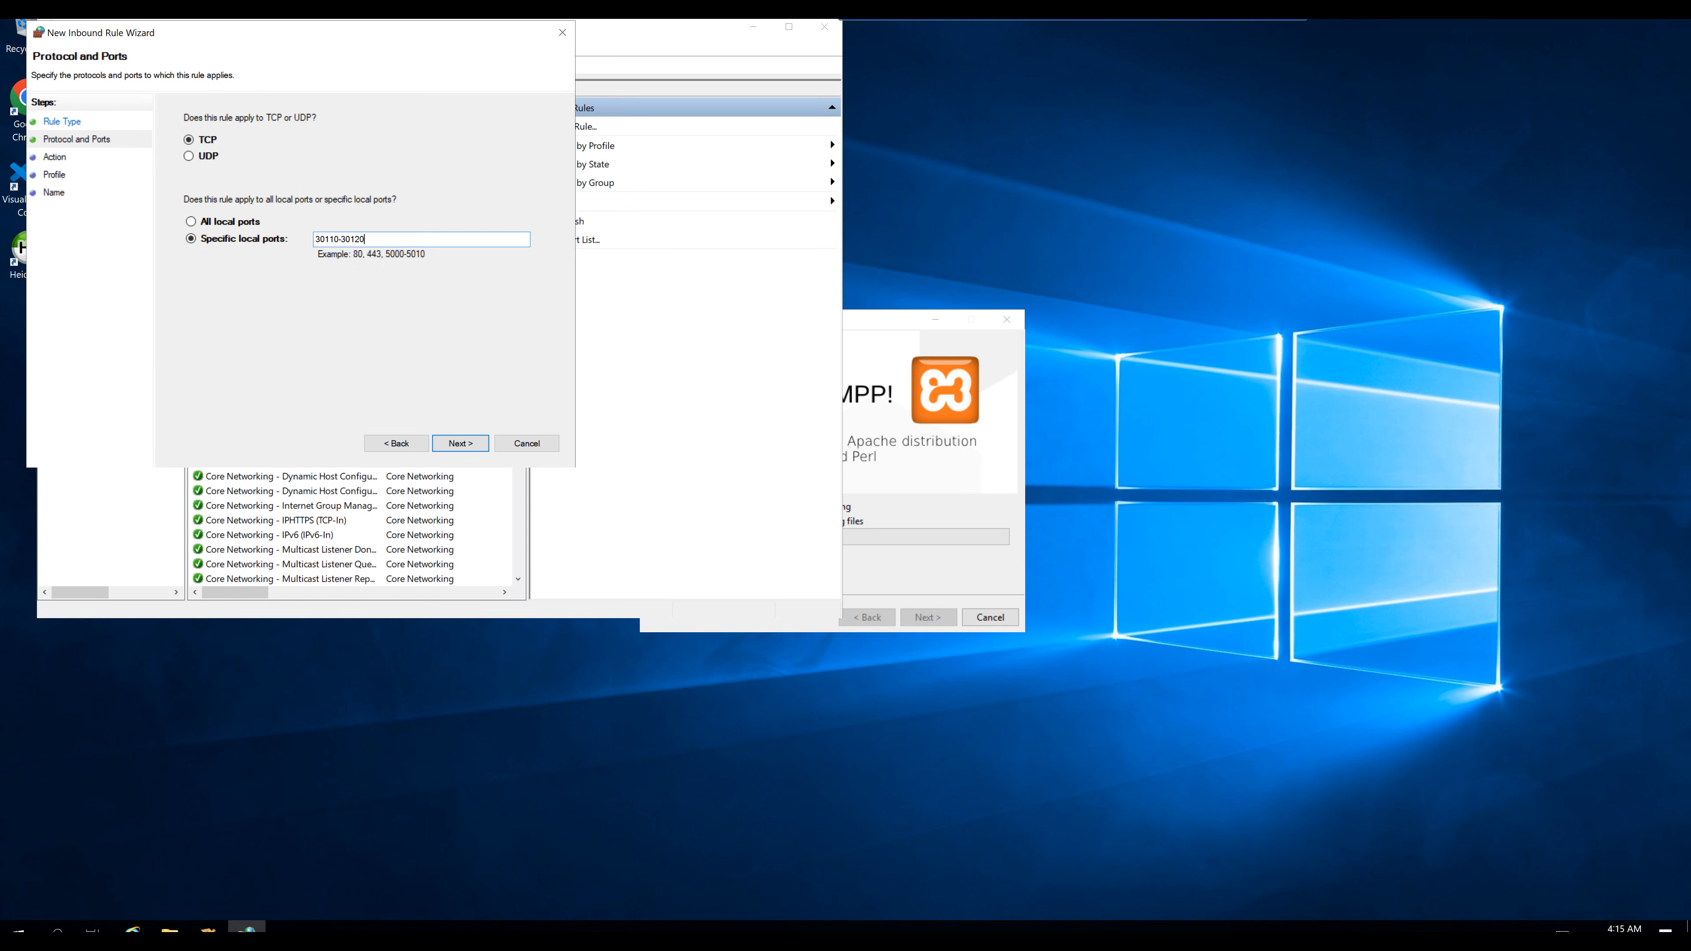
pyautogui.moveTo(366, 240); pyautogui.dragTo(314, 240)
pyautogui.click(466, 448)
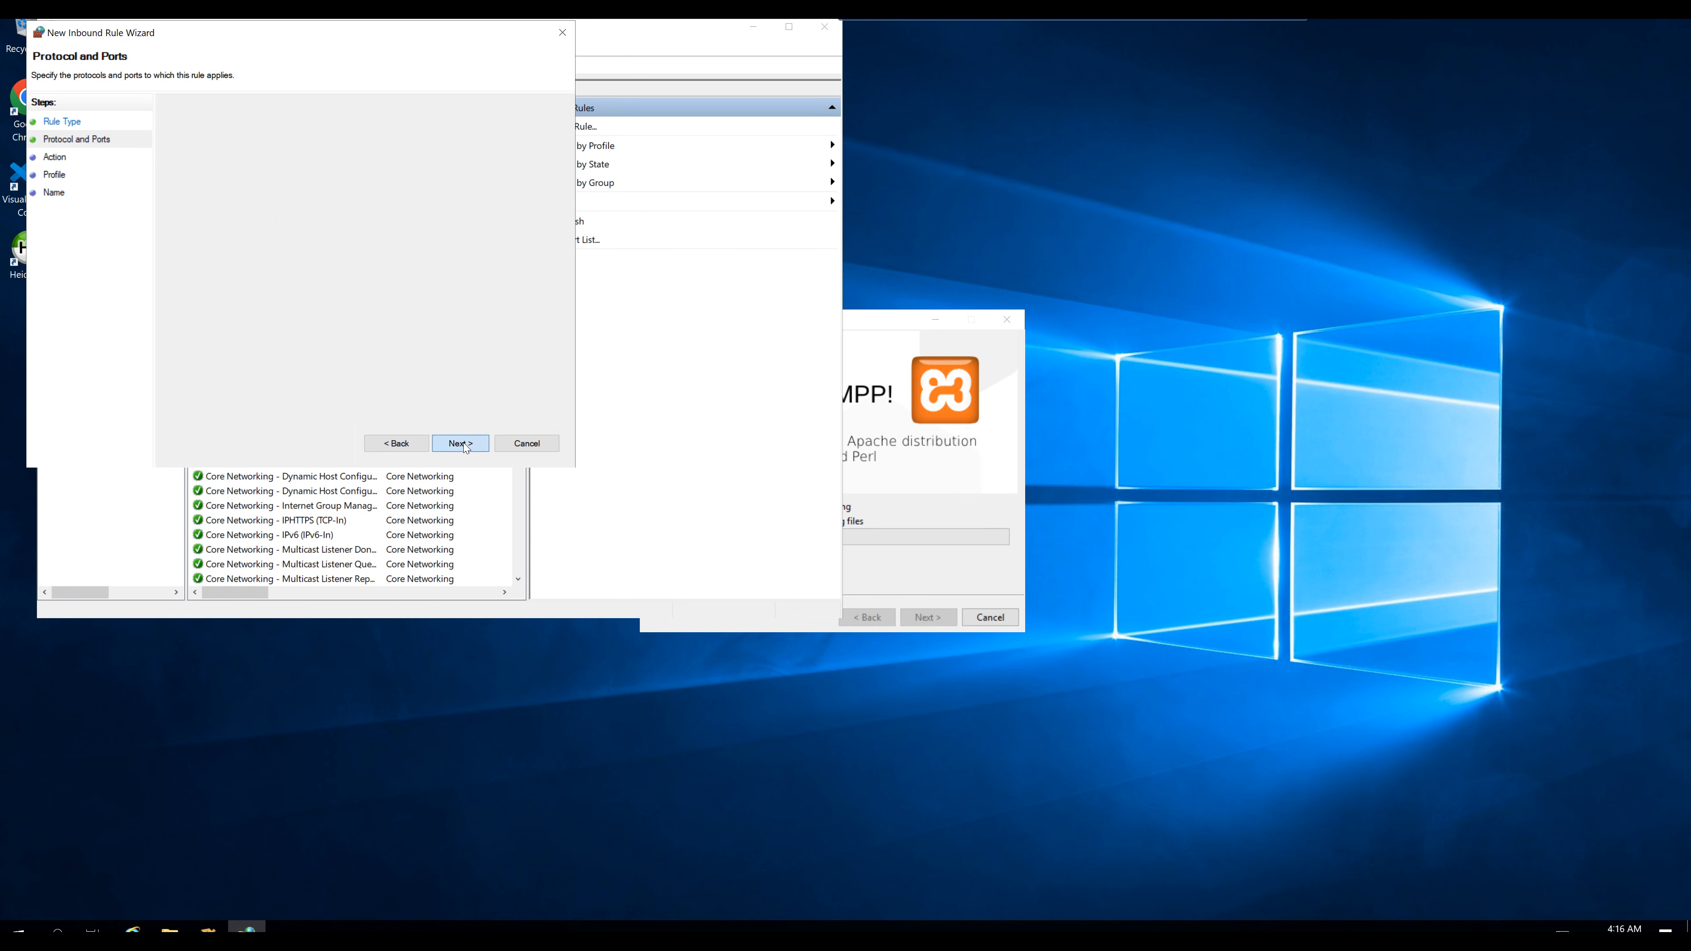
# - Accept the default action and profiles for the new inbound rule, name it 5m and finish it
pyautogui.click(465, 445)
pyautogui.click(459, 443)
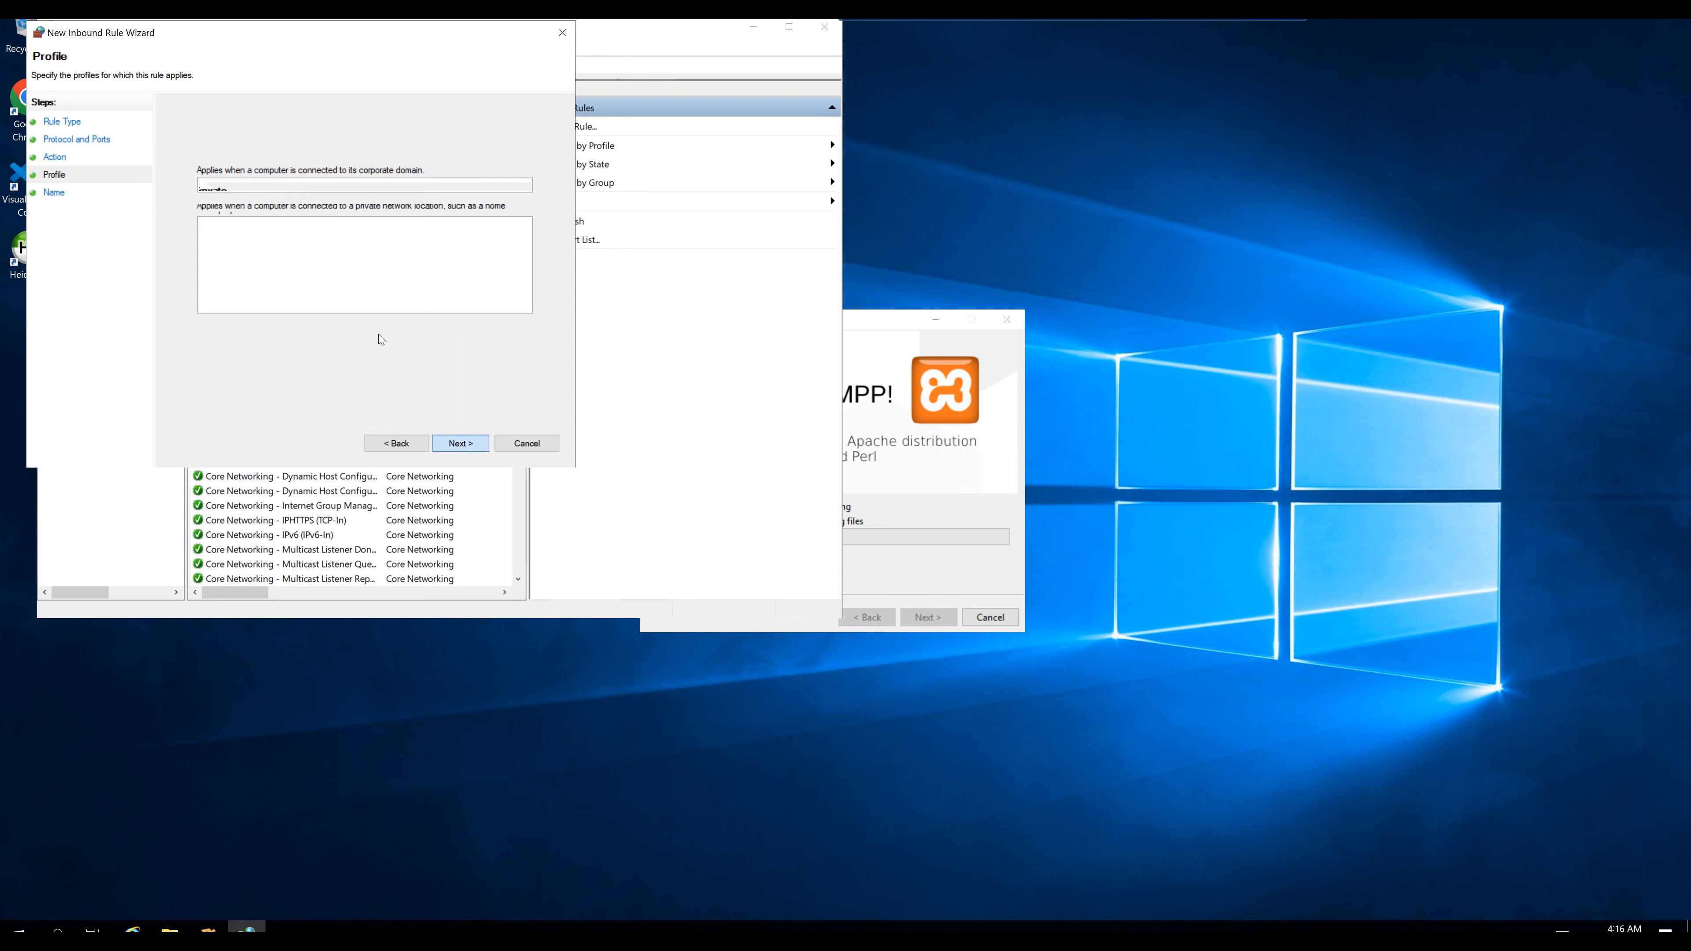
pyautogui.write('5m')
pyautogui.click(460, 443)
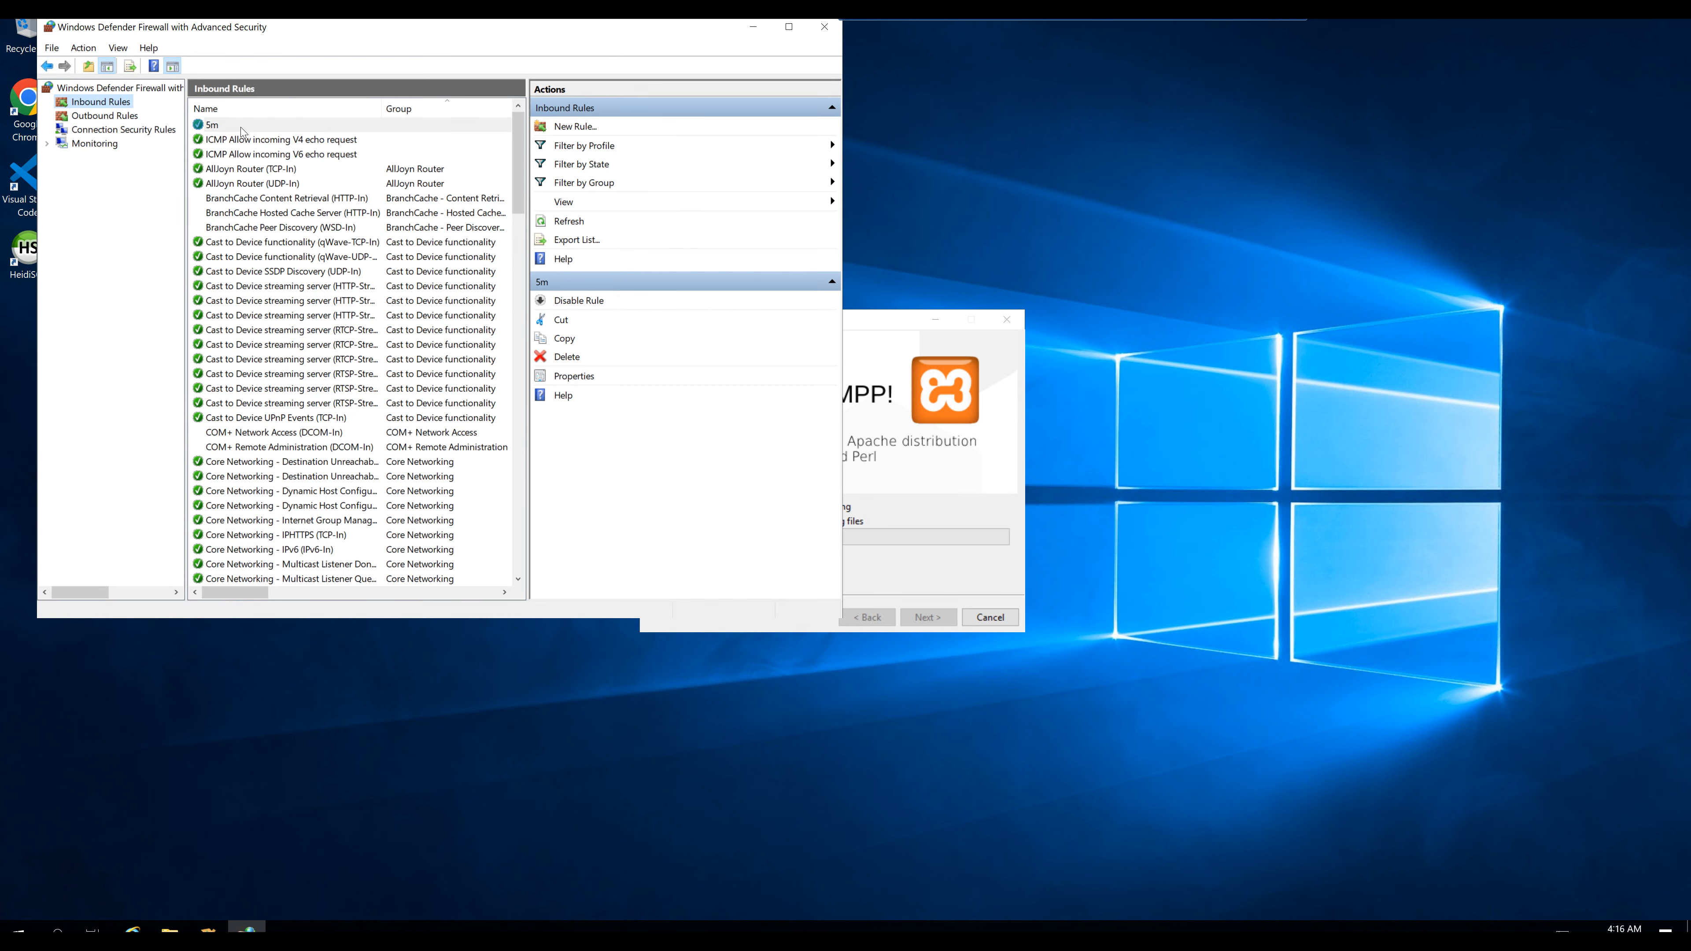
pyautogui.click(569, 127)
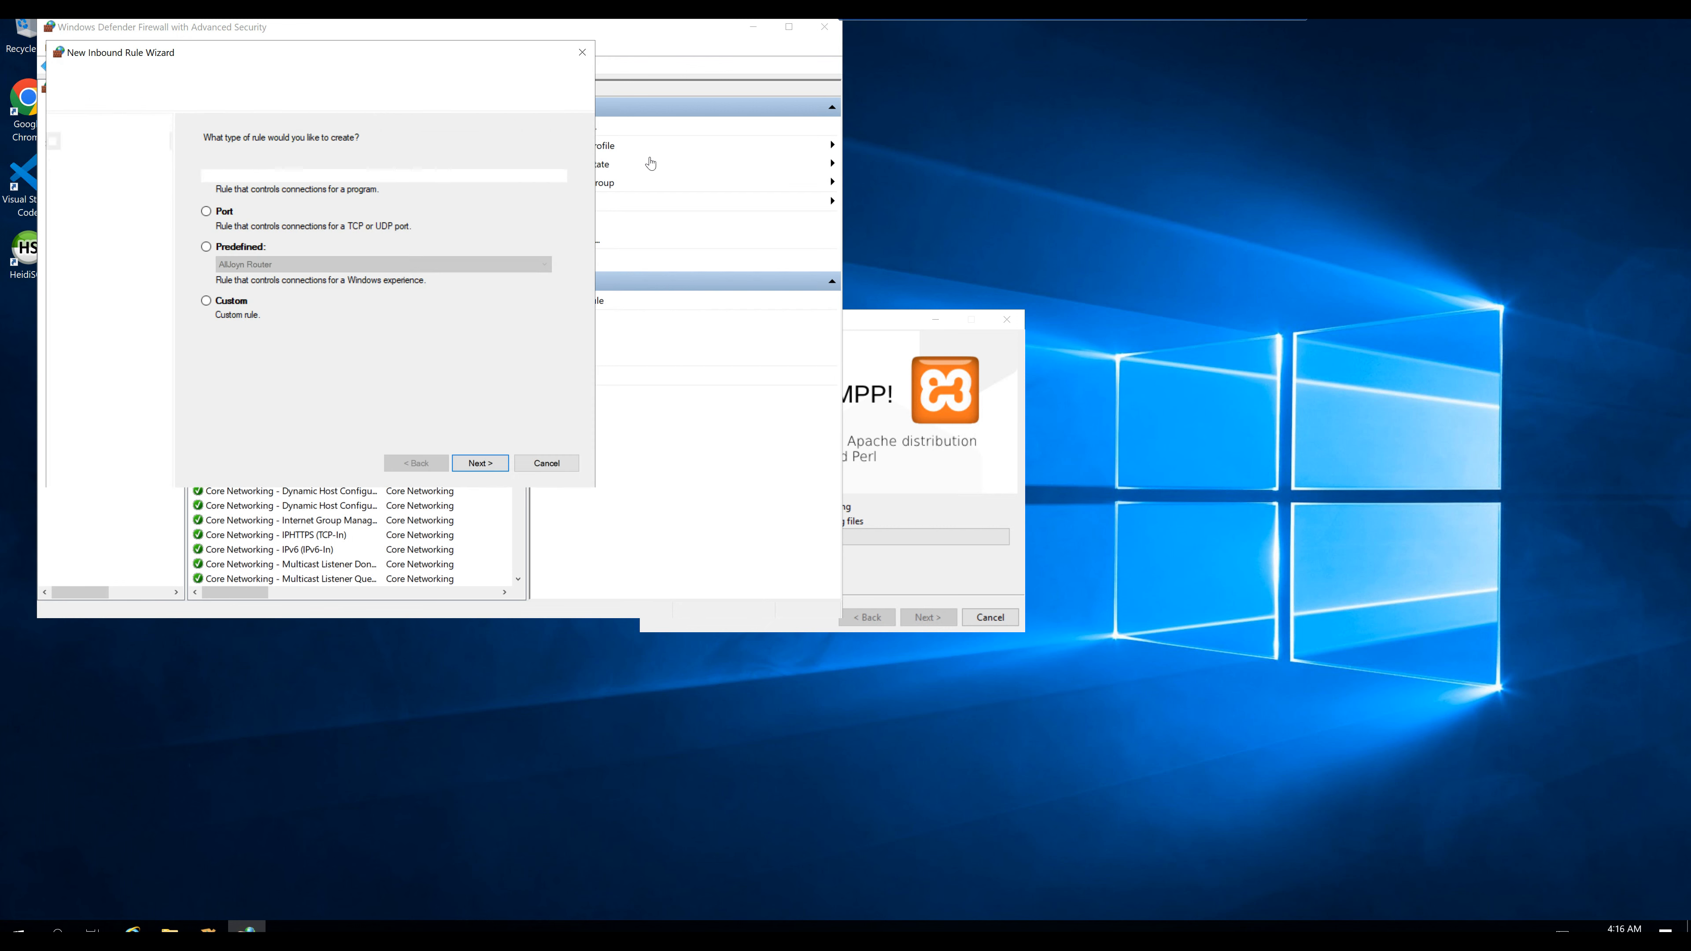
pyautogui.click(227, 210)
pyautogui.click(480, 463)
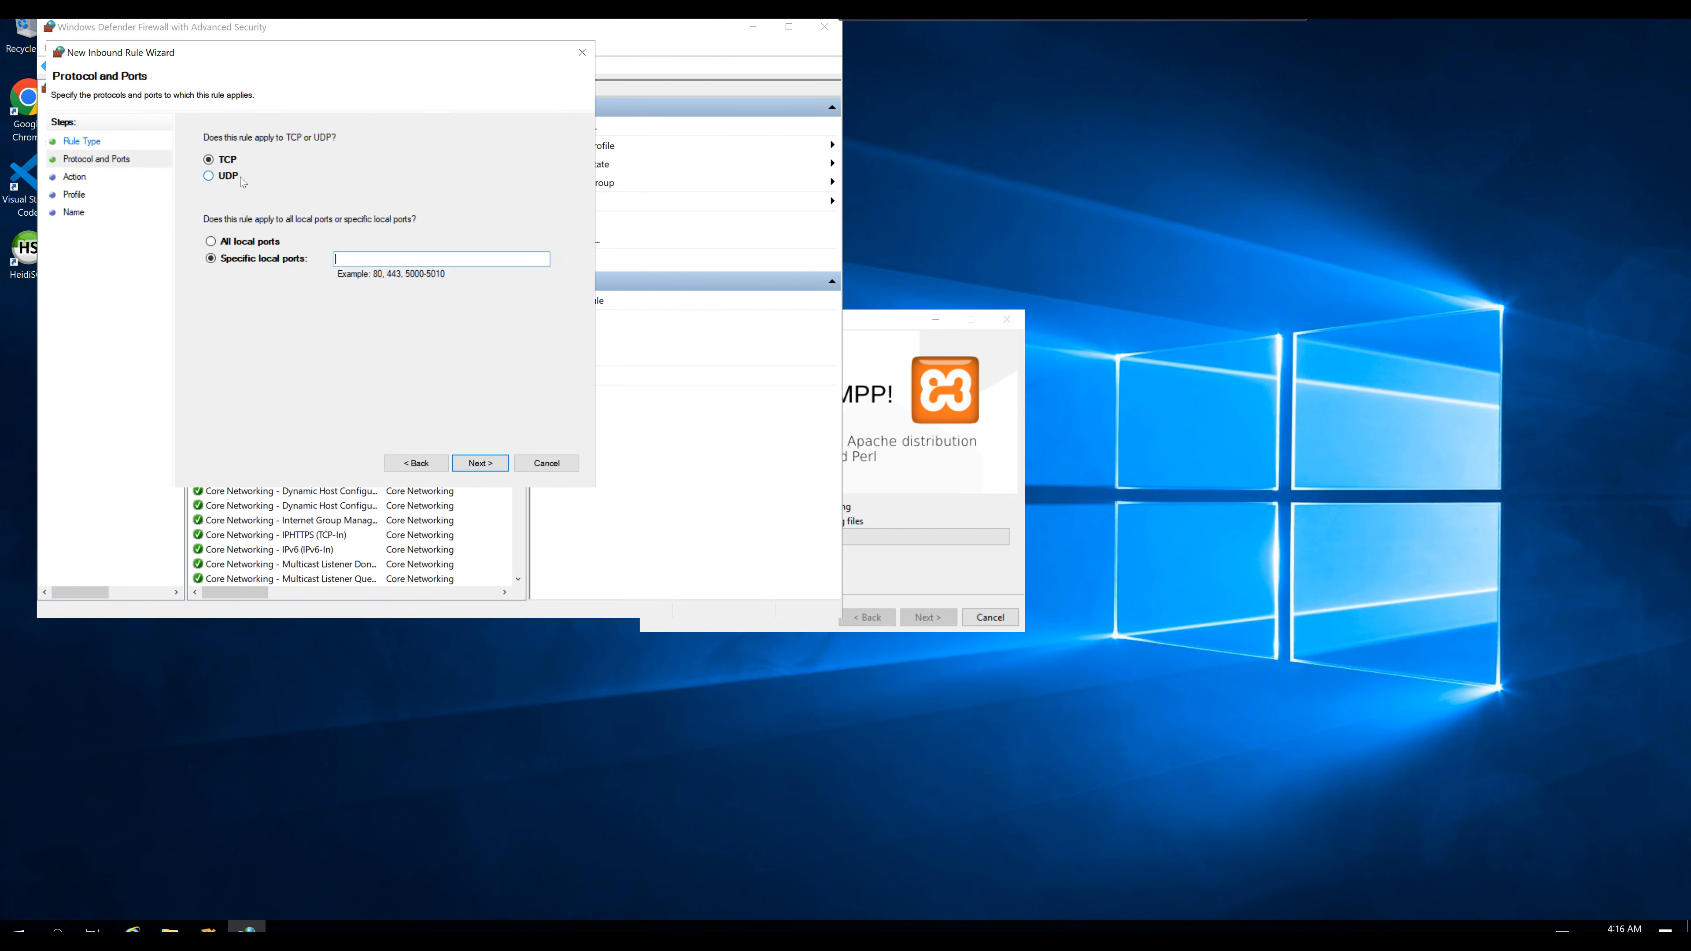
pyautogui.click(373, 259)
pyautogui.write('30110-30120')
pyautogui.click(499, 465)
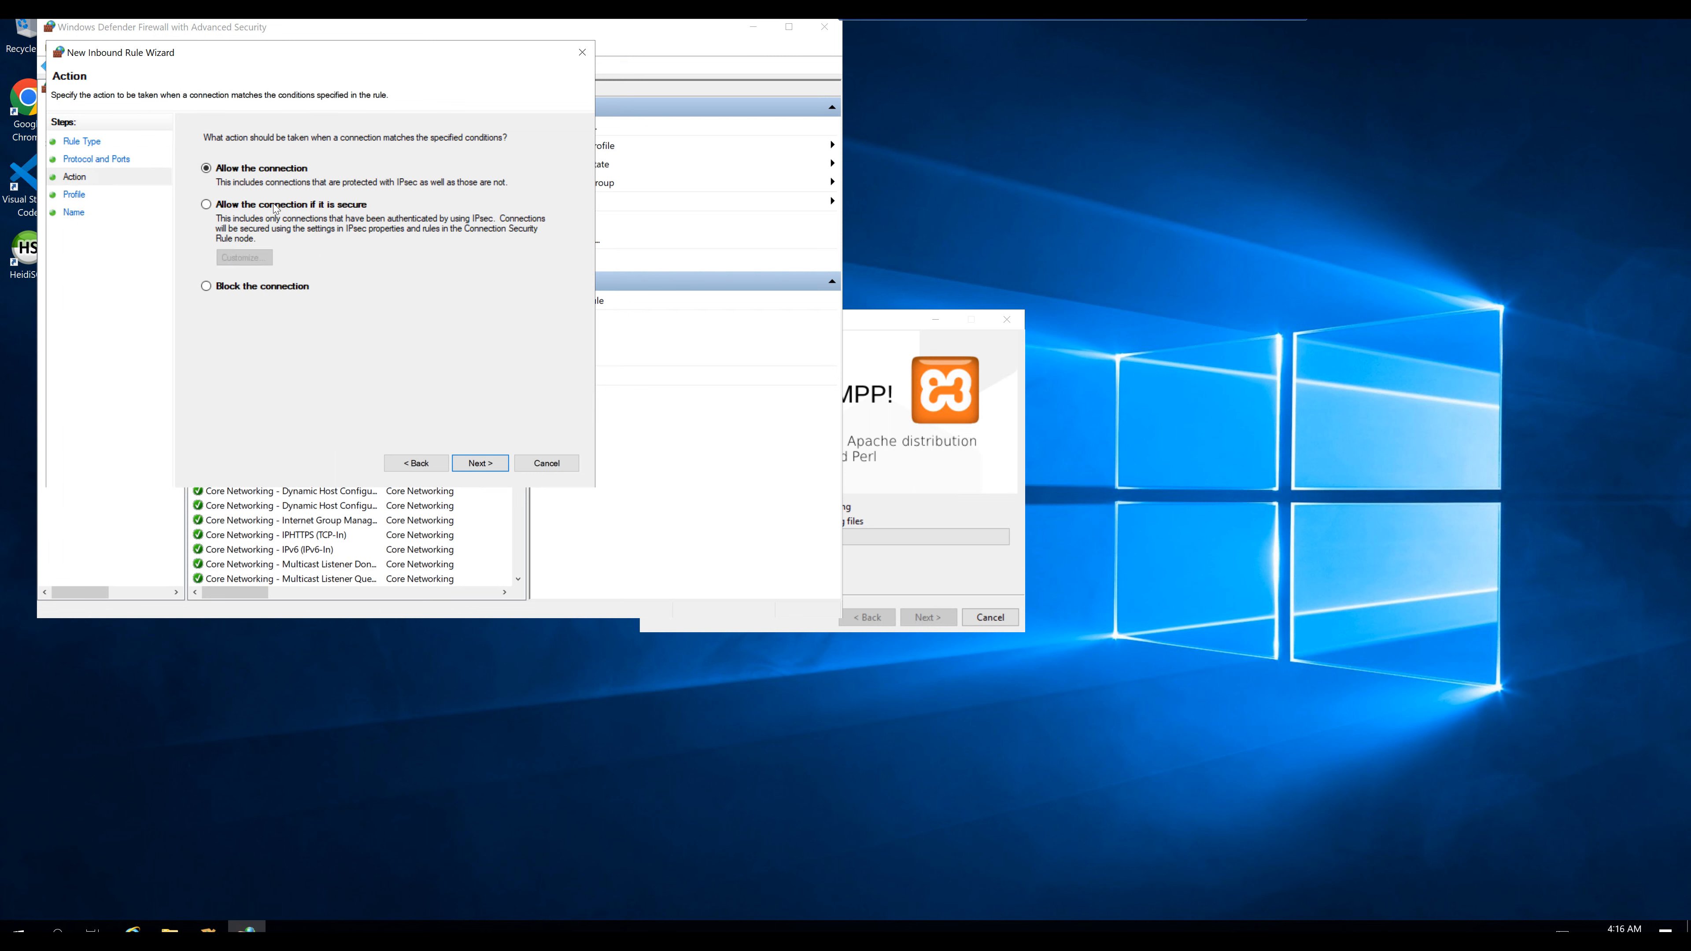
# - Keep the allow action and all profiles for the second inbound rule, name it 5m and finish it
pyautogui.click(477, 456)
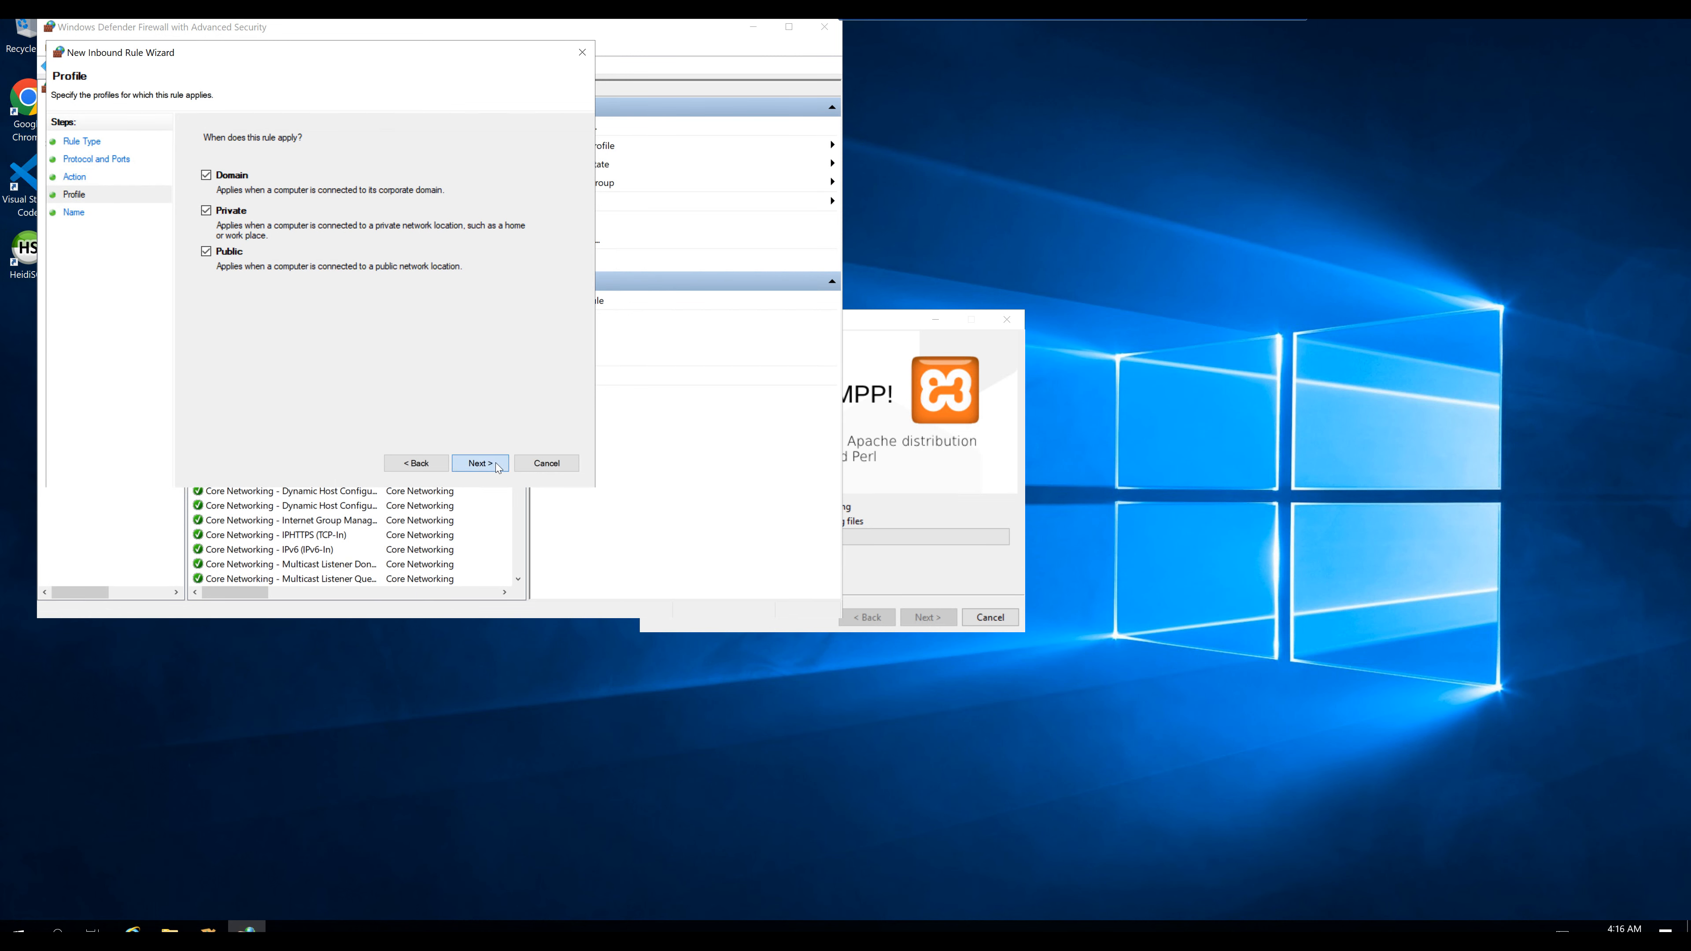
pyautogui.click(477, 460)
pyautogui.write('5m')
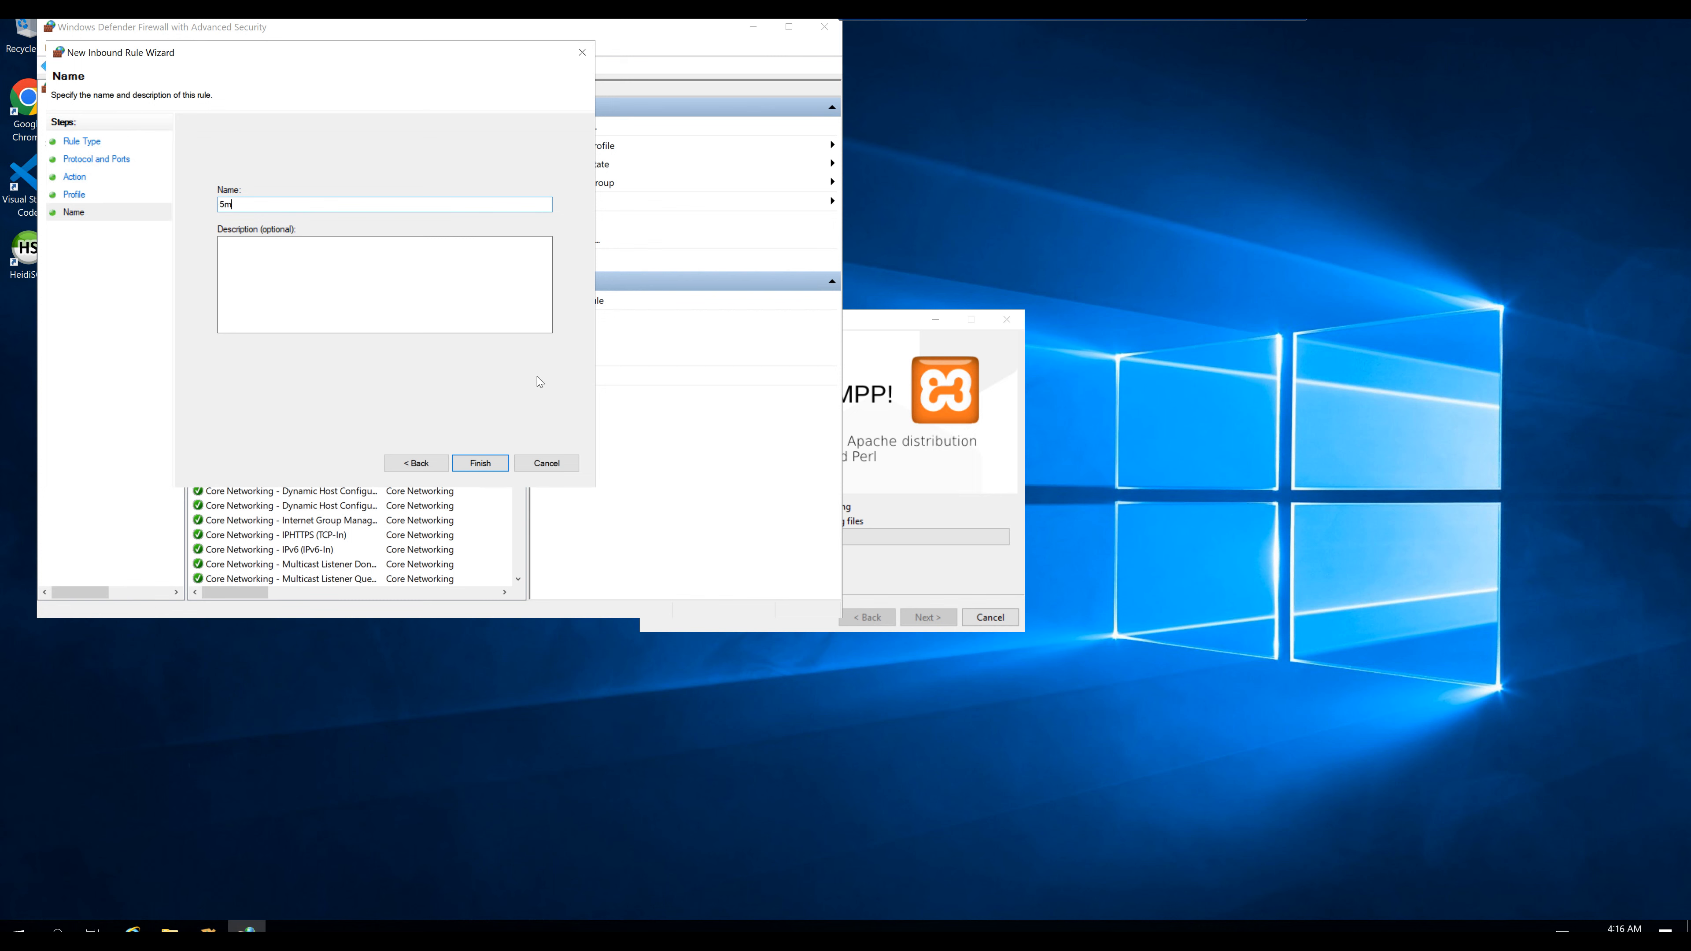
pyautogui.click(503, 466)
pyautogui.click(100, 116)
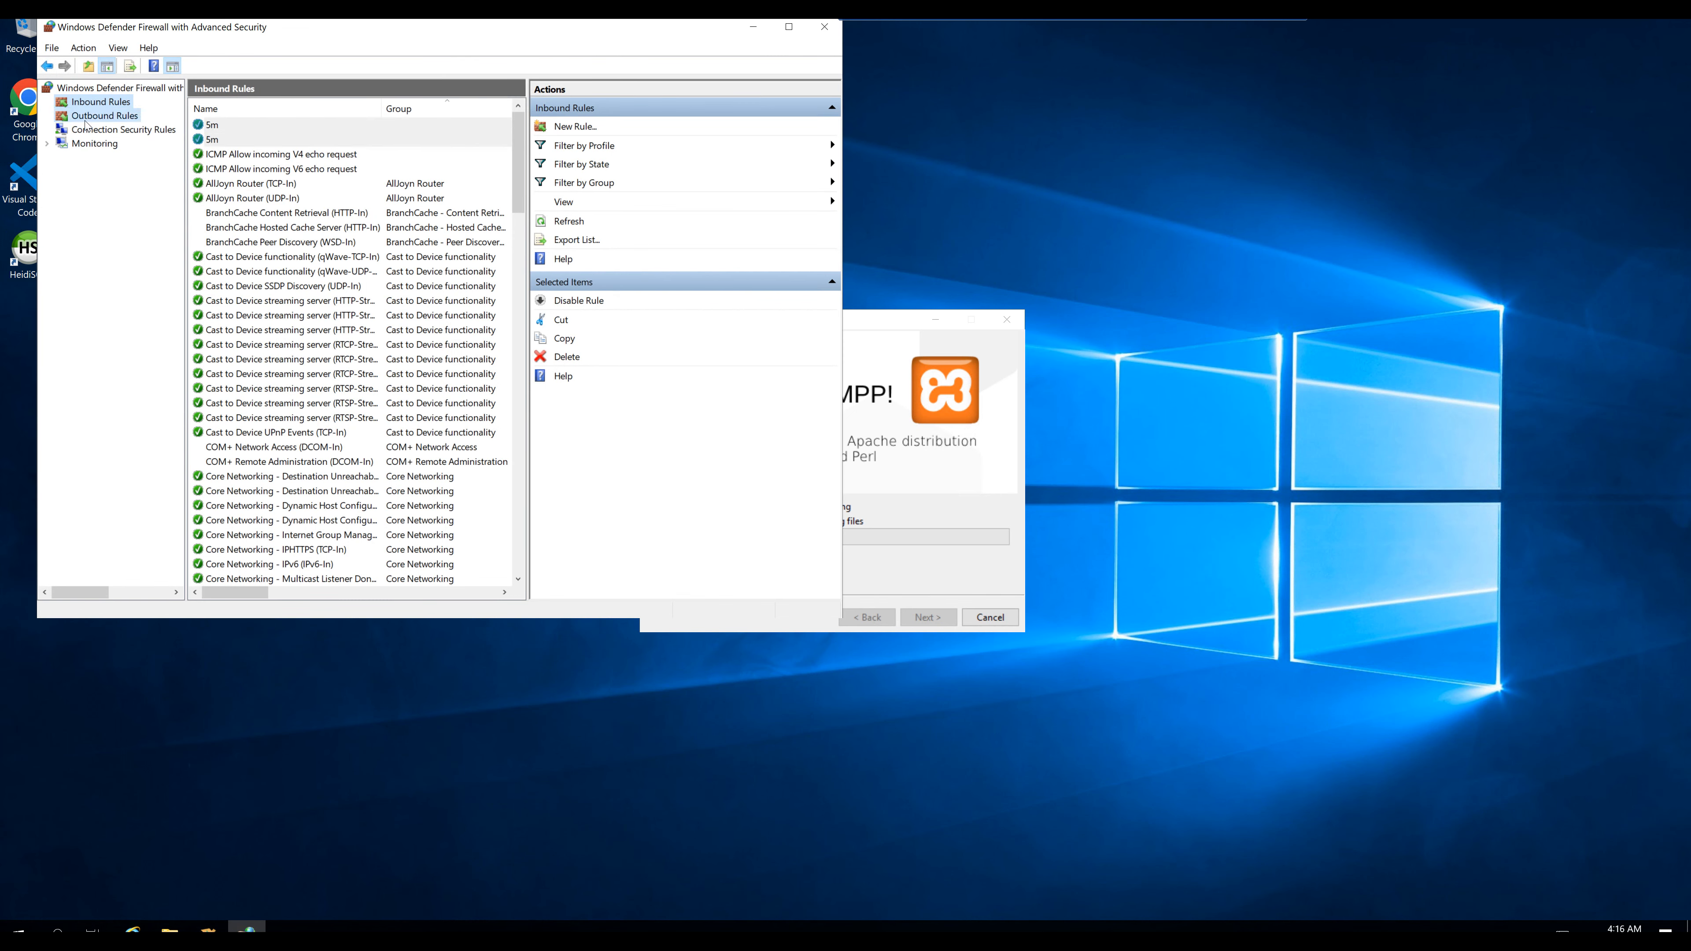
pyautogui.click(571, 128)
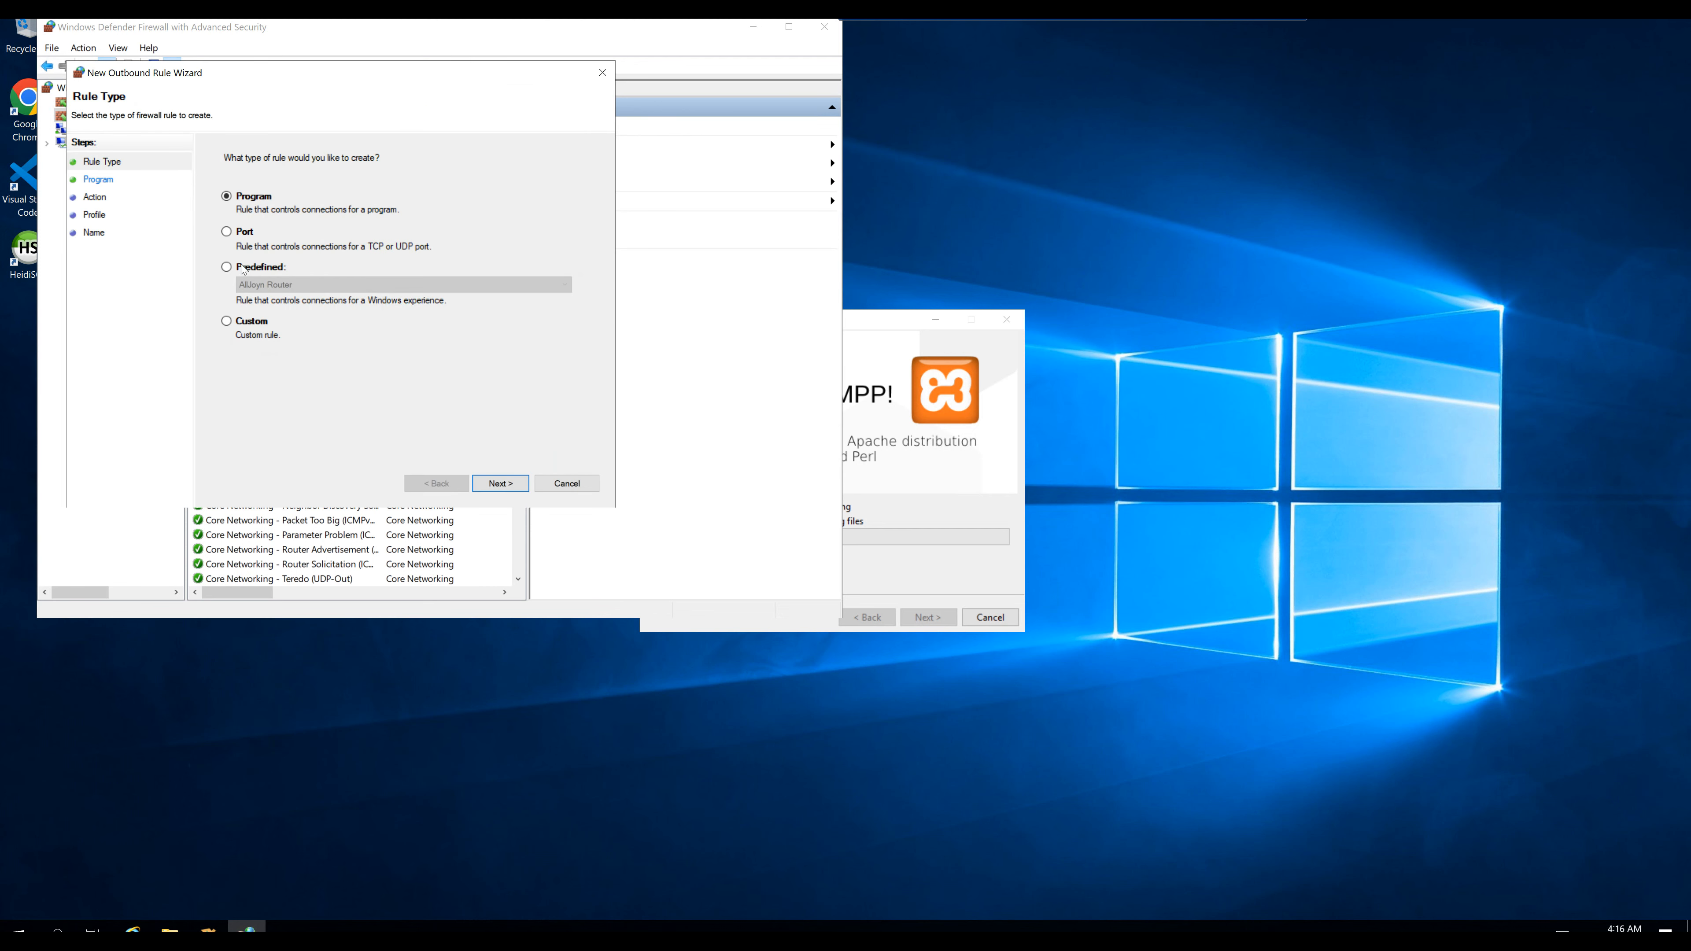
pyautogui.click(243, 233)
pyautogui.click(500, 483)
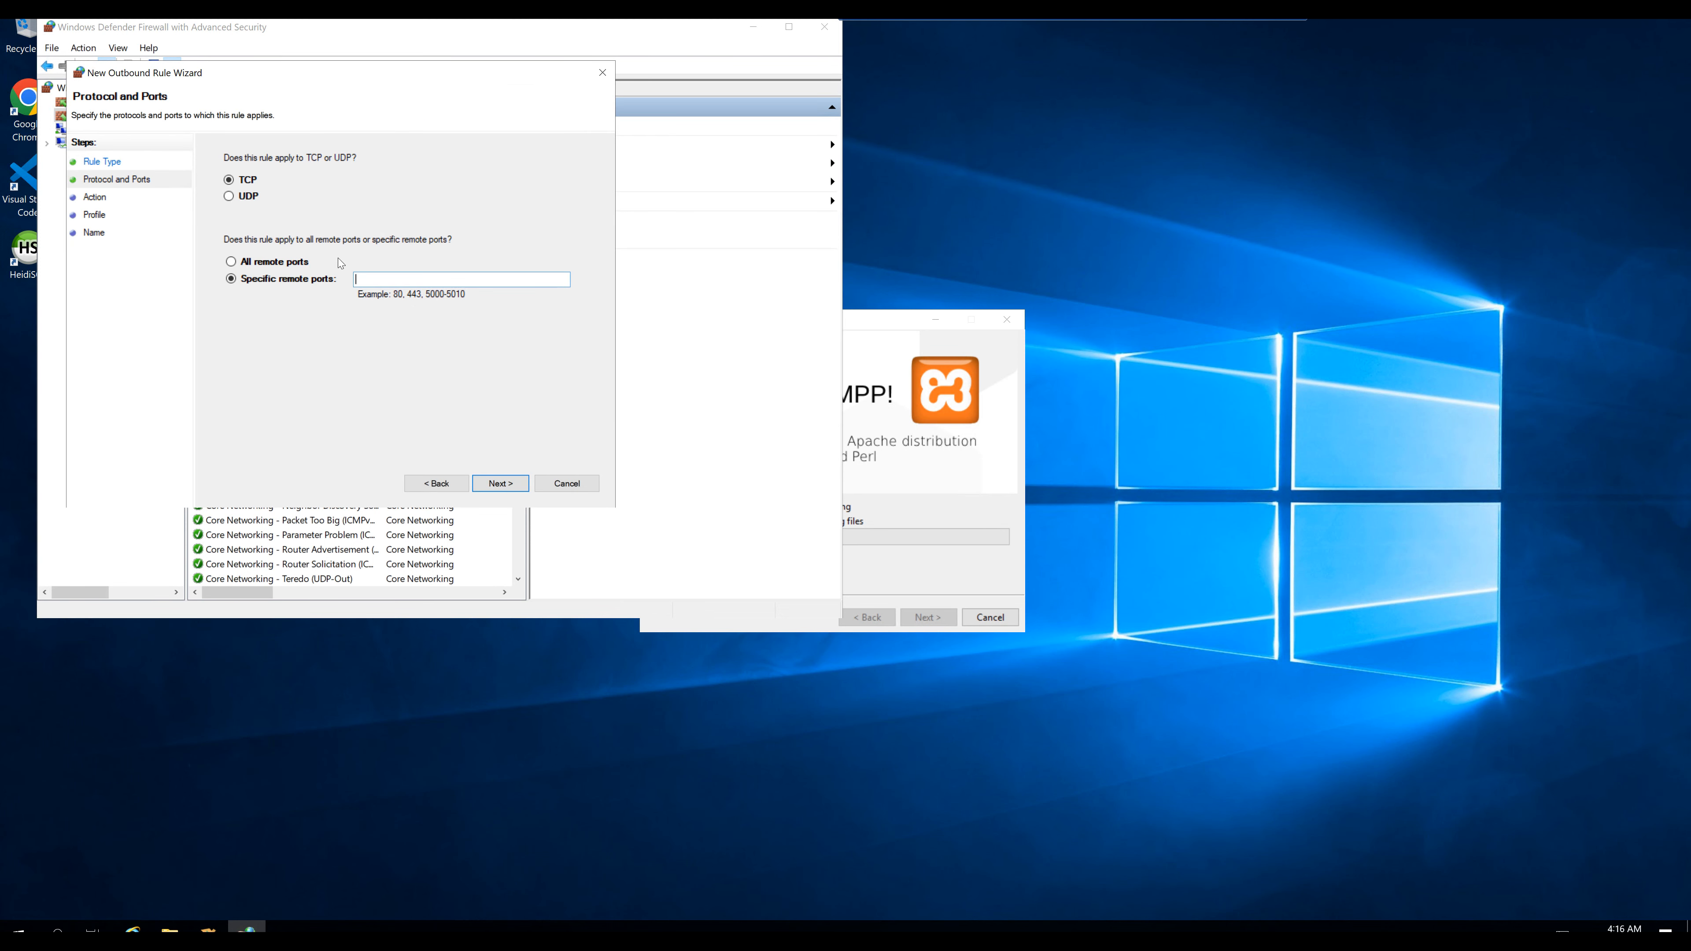
pyautogui.hotkey('ctrl', 'v')
pyautogui.click(513, 483)
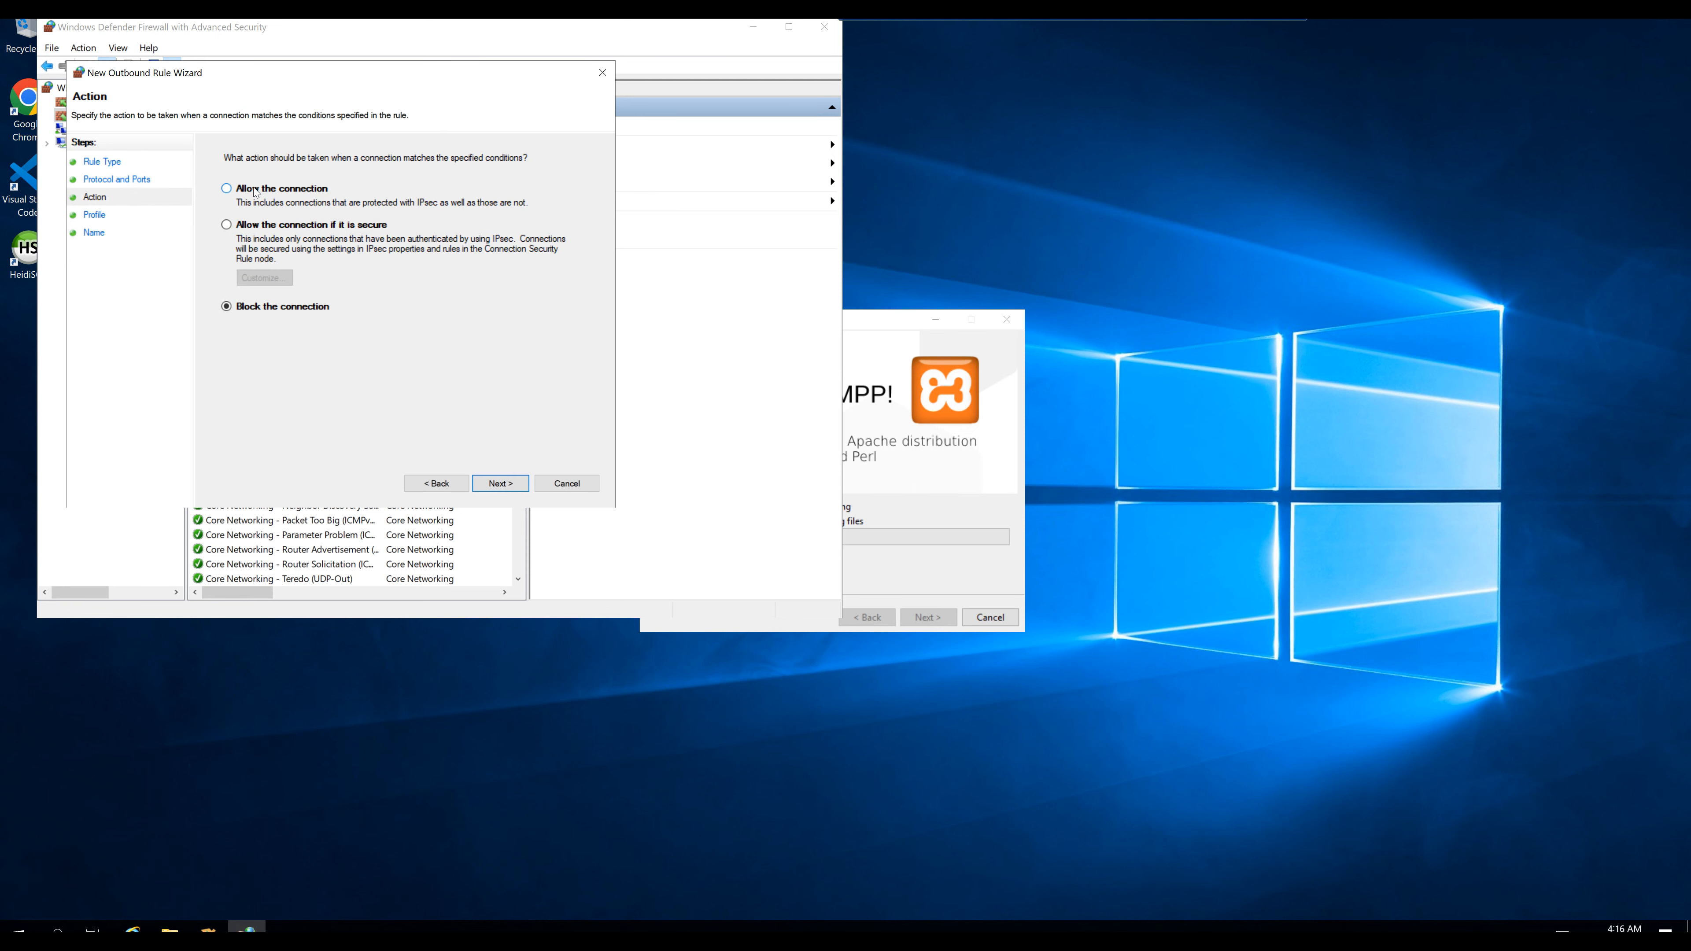
# - Allow the connection for the TCP outbound rule, keep all profiles, name it 5m and finish it
pyautogui.click(505, 486)
pyautogui.click(521, 483)
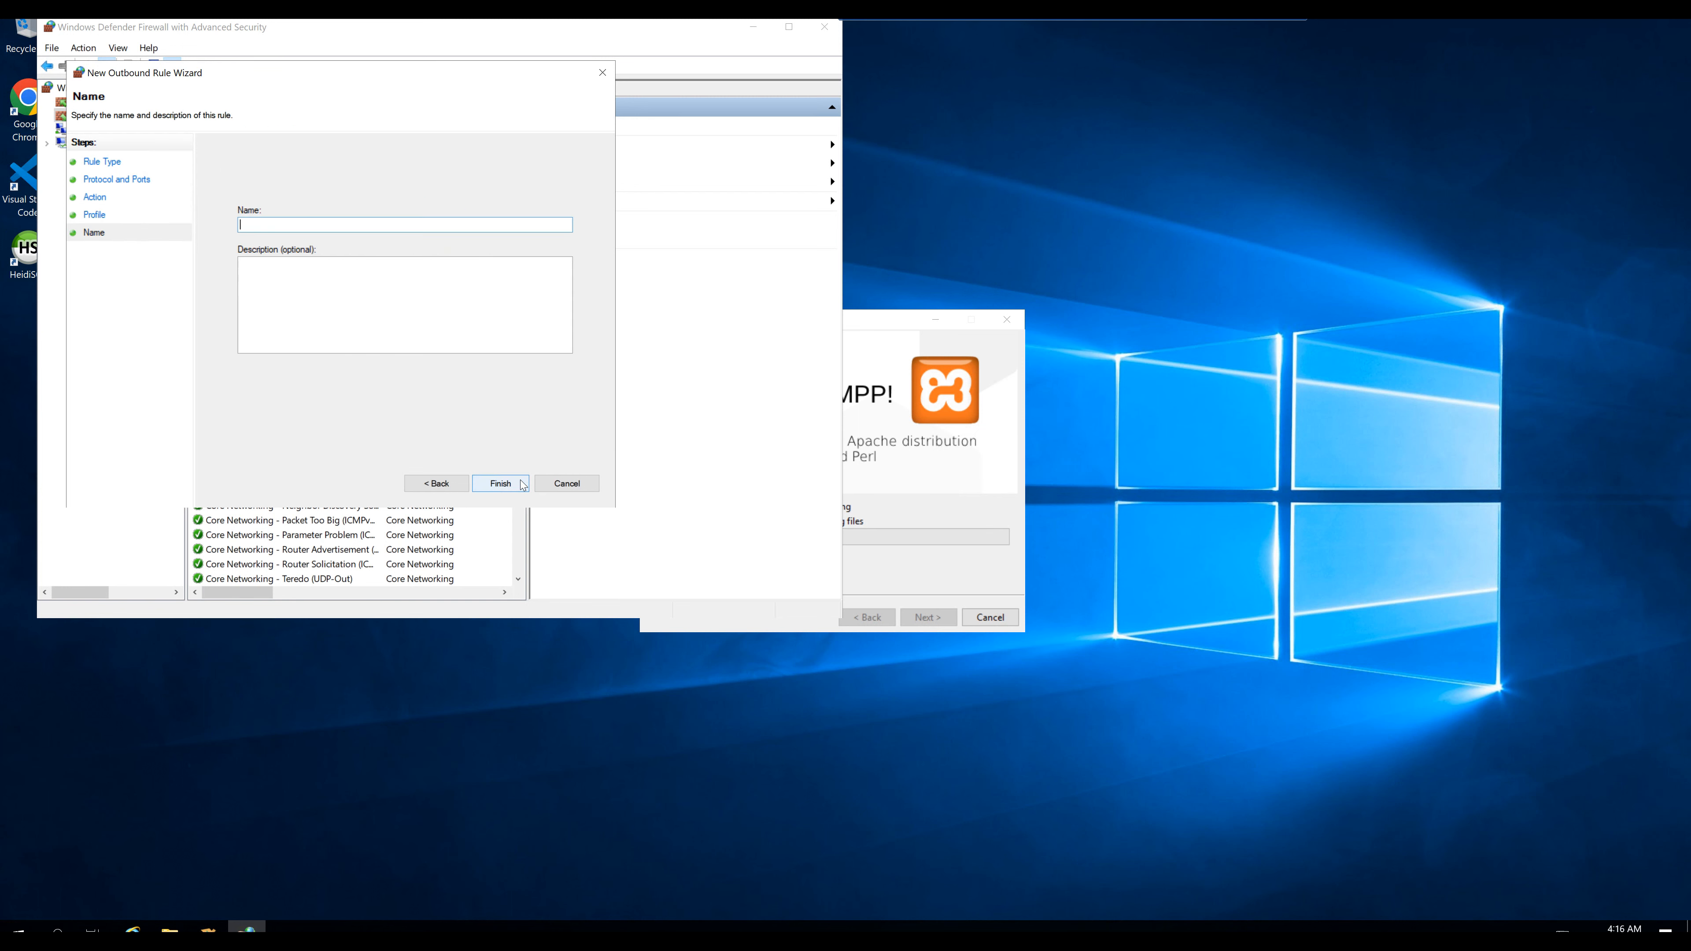
pyautogui.write('5m')
pyautogui.click(522, 484)
pyautogui.click(570, 128)
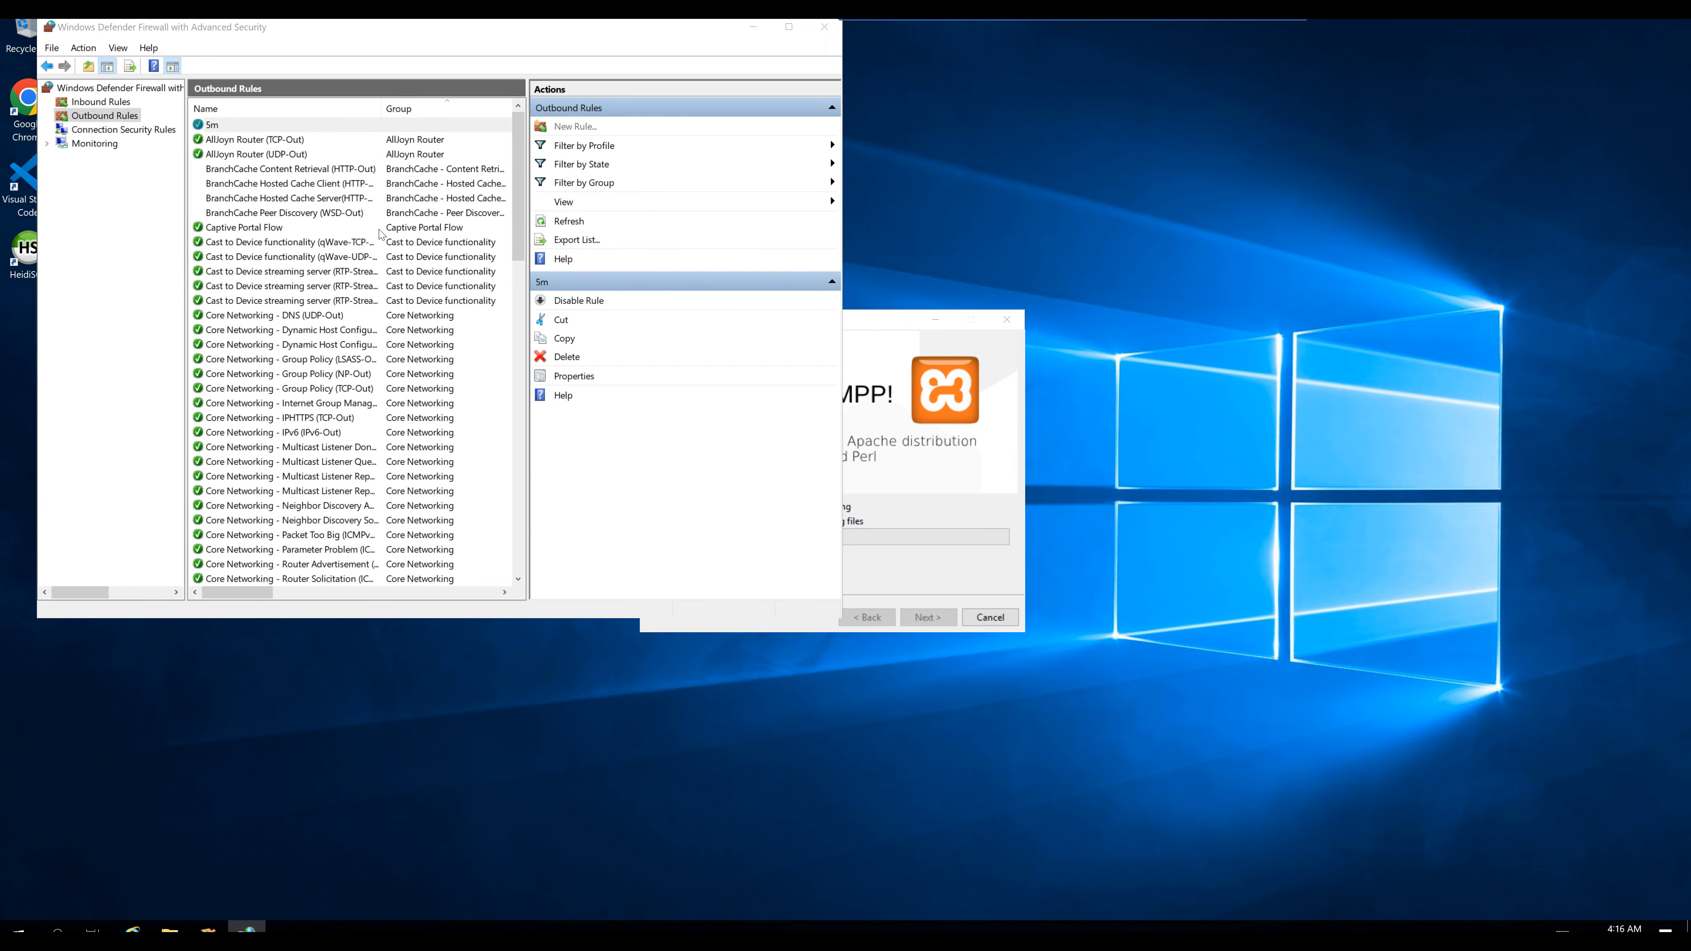
pyautogui.click(259, 256)
pyautogui.click(513, 503)
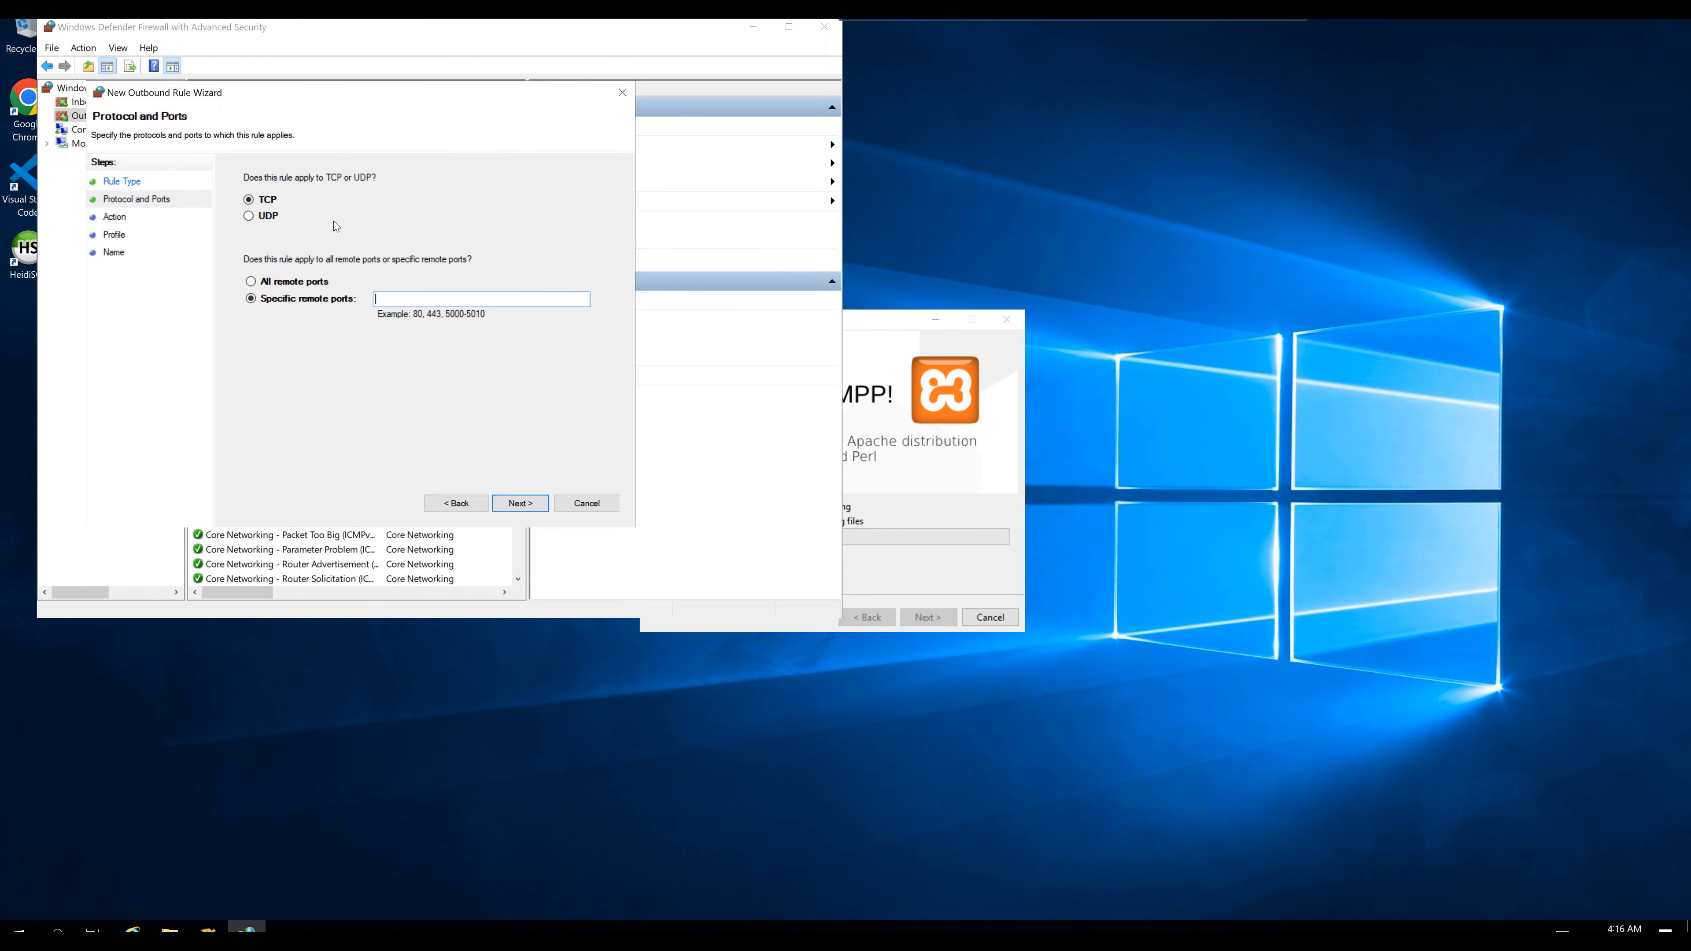
pyautogui.click(275, 217)
pyautogui.click(416, 300)
pyautogui.hotkey('ctrl', 'v')
pyautogui.click(520, 504)
# - Allow the connection for the UDP outbound rule, keep all profiles, name it 5m and finish it
pyautogui.click(311, 212)
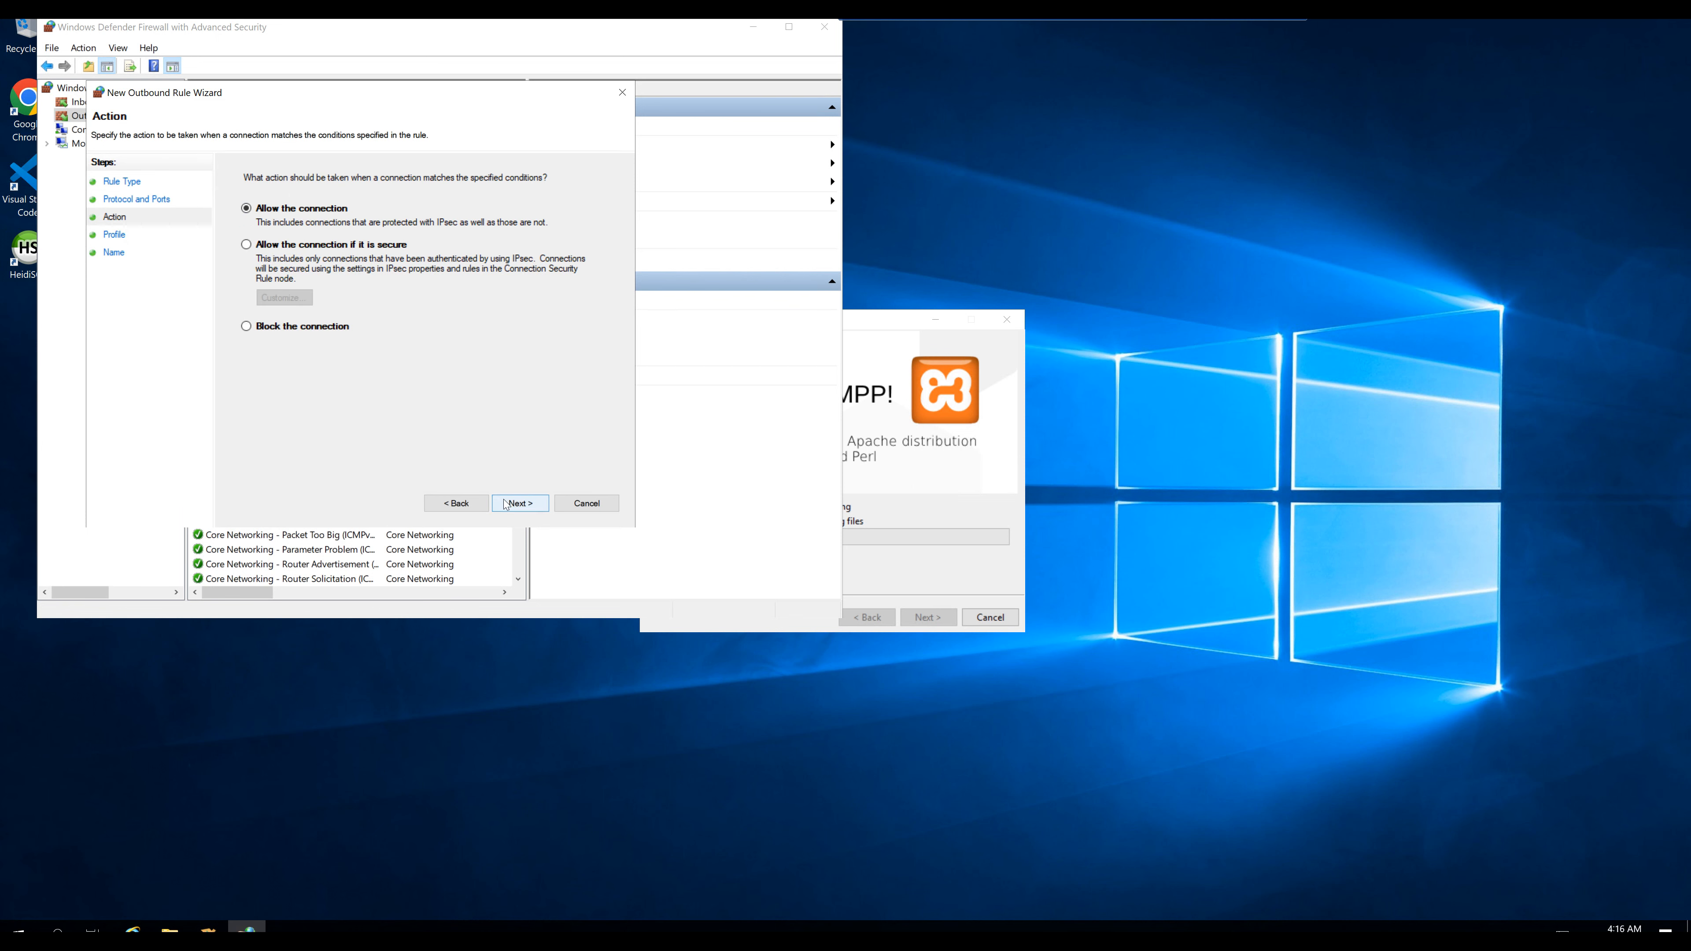
pyautogui.click(520, 503)
pyautogui.click(516, 503)
pyautogui.write('5m')
pyautogui.click(523, 503)
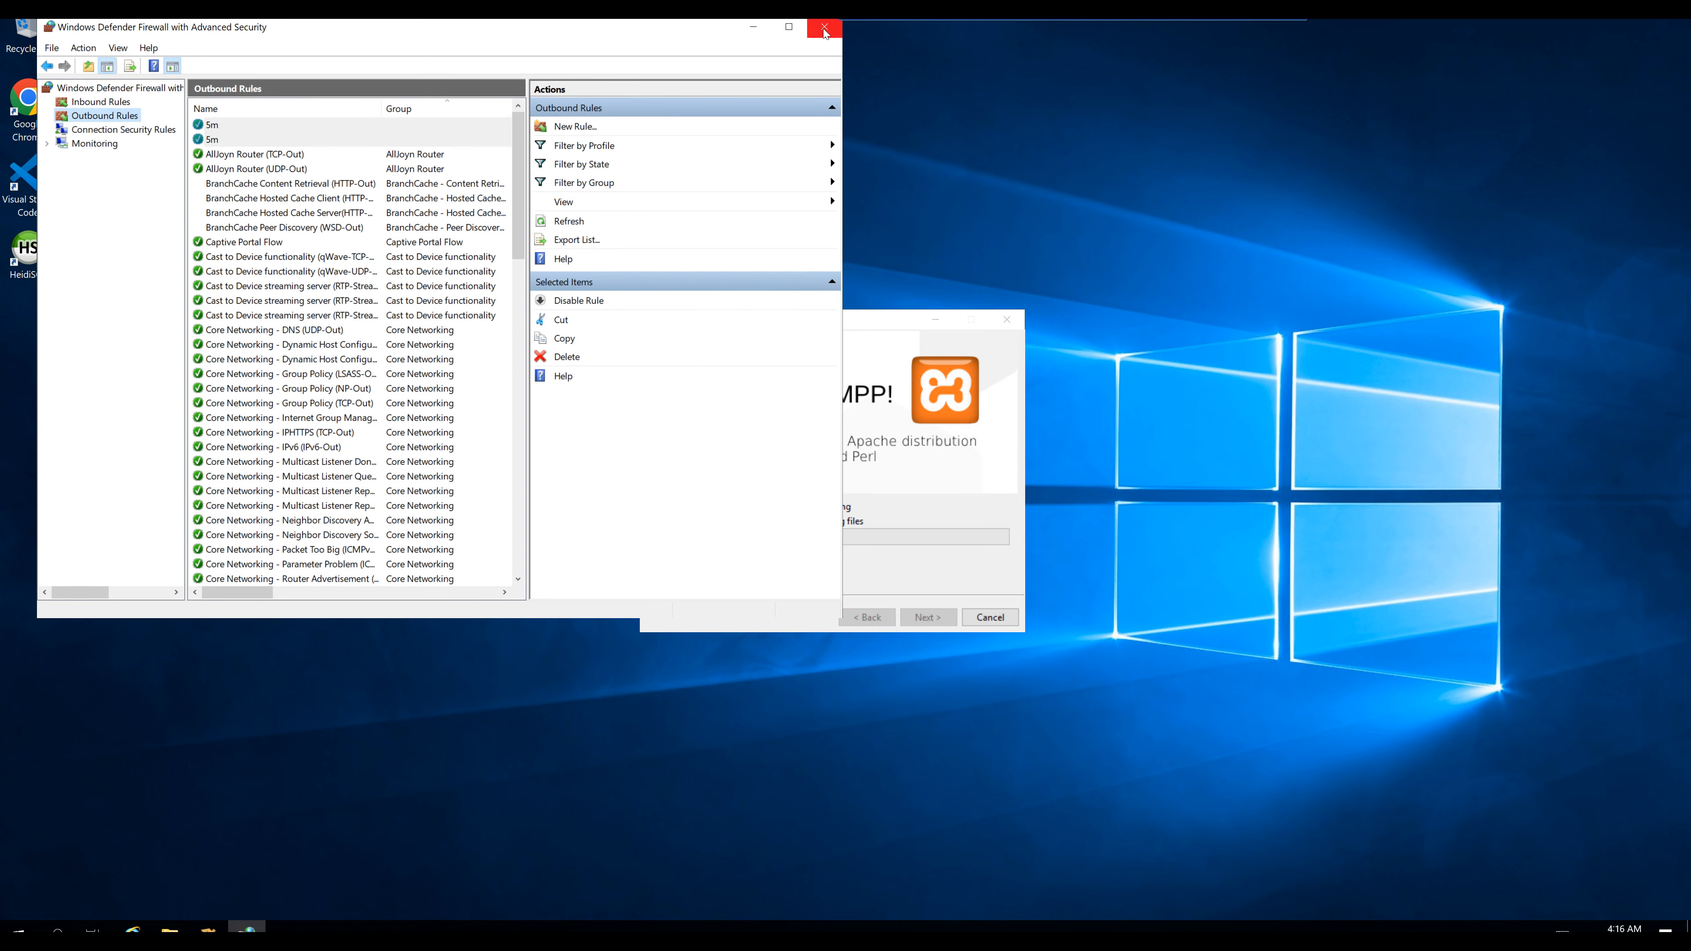
# - Check the inbound and outbound rule lists for the 5m entries and close the advanced firewall console
pyautogui.click(105, 102)
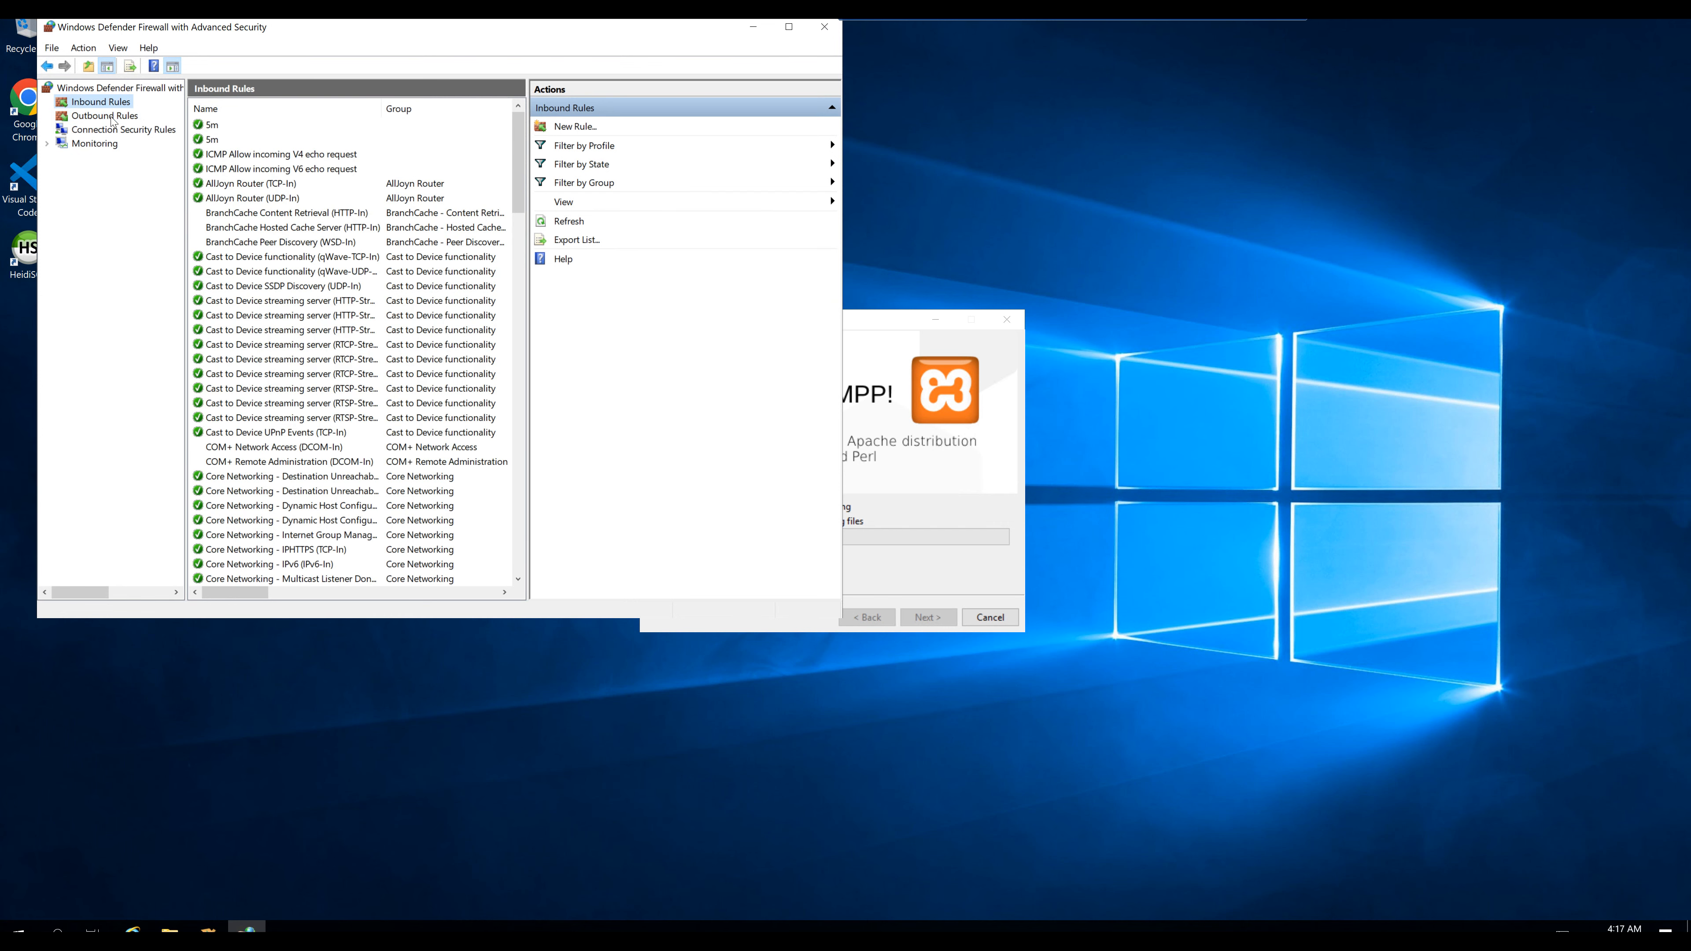
pyautogui.click(113, 129)
pyautogui.click(110, 116)
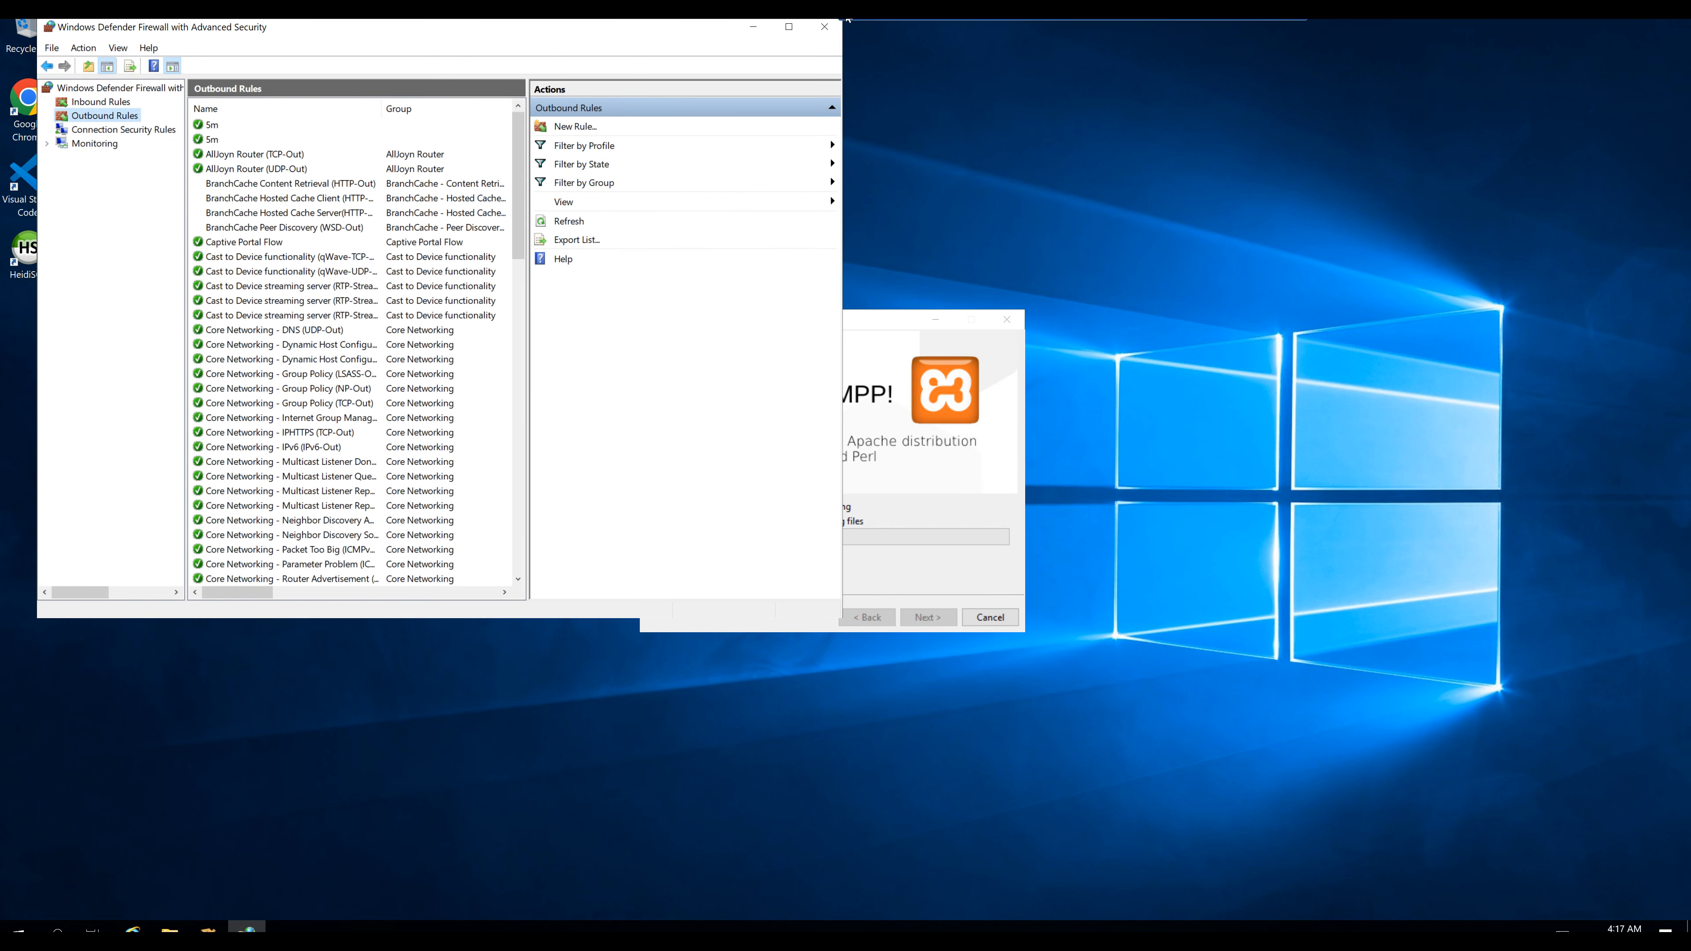
pyautogui.click(824, 27)
# - Turn off Windows Defender Firewall for both private and public networks in its Control Panel settings and close the window
pyautogui.press('super')
pyautogui.write('defe')
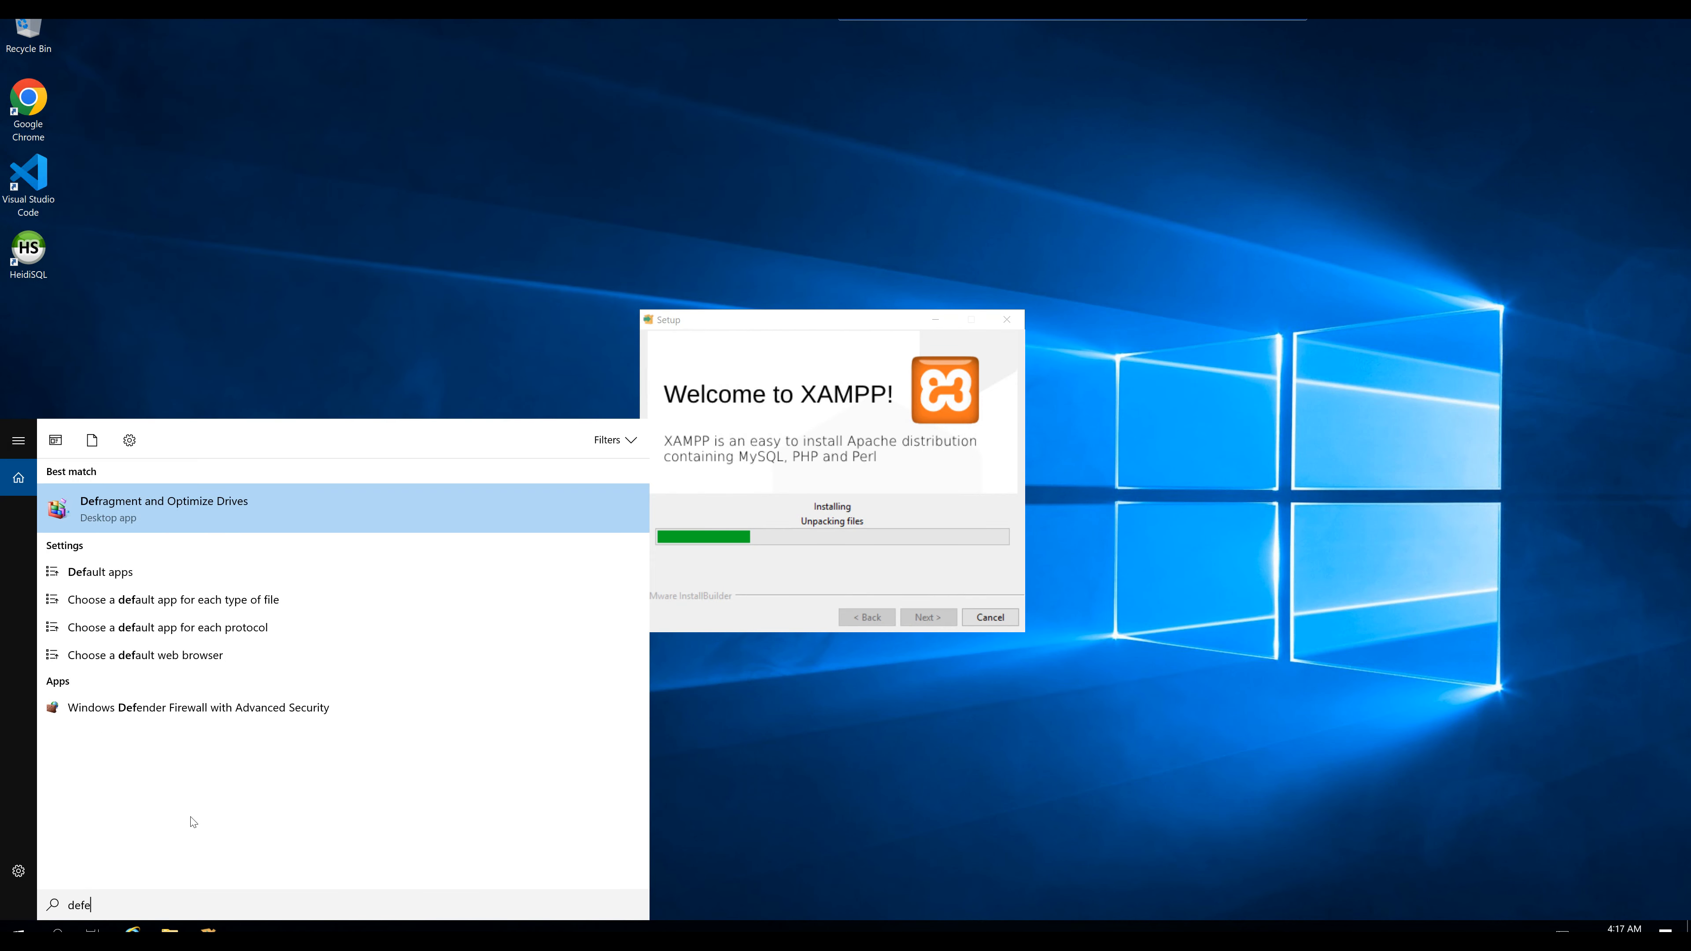
pyautogui.click(161, 517)
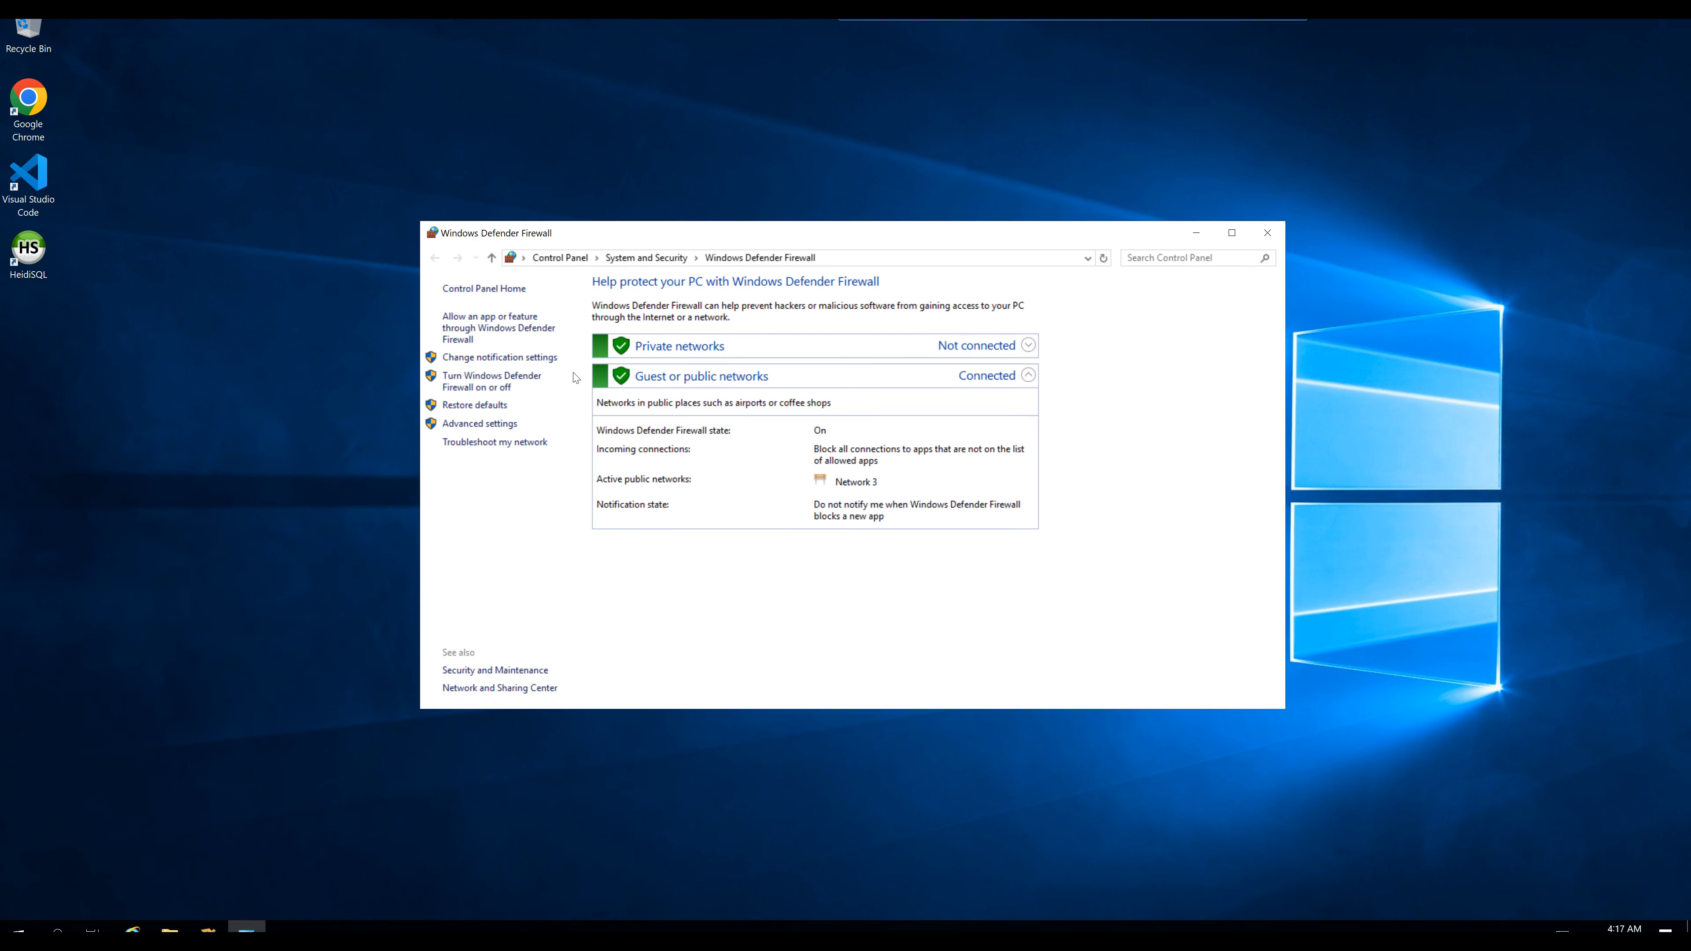
pyautogui.click(502, 385)
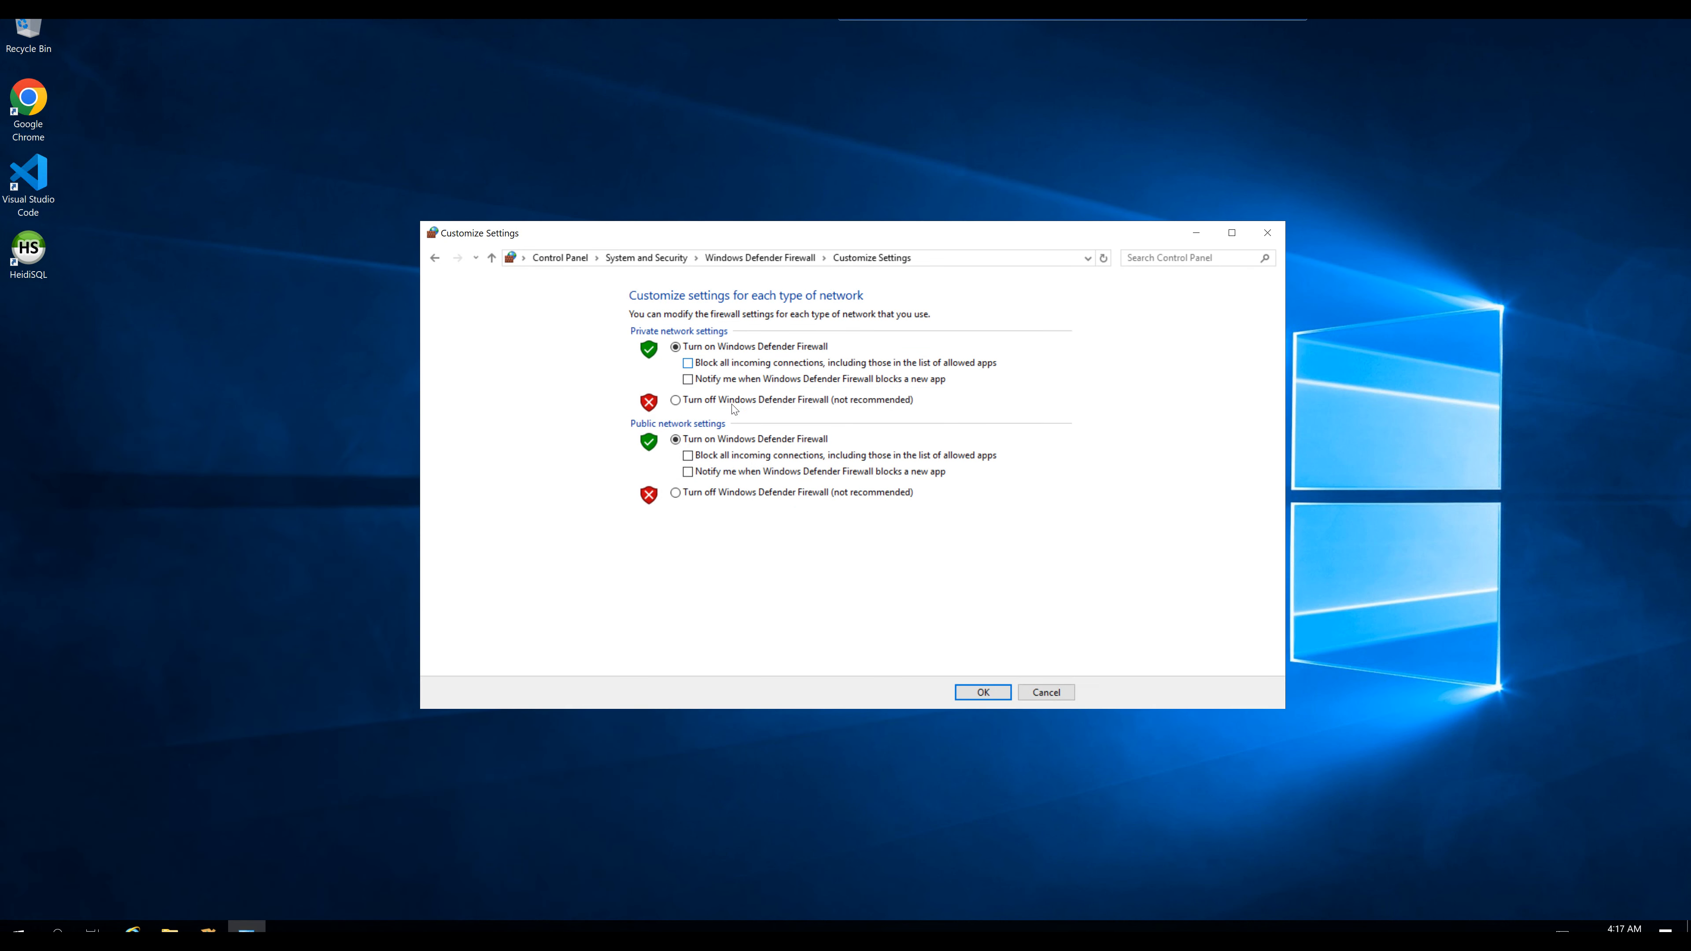
pyautogui.click(730, 497)
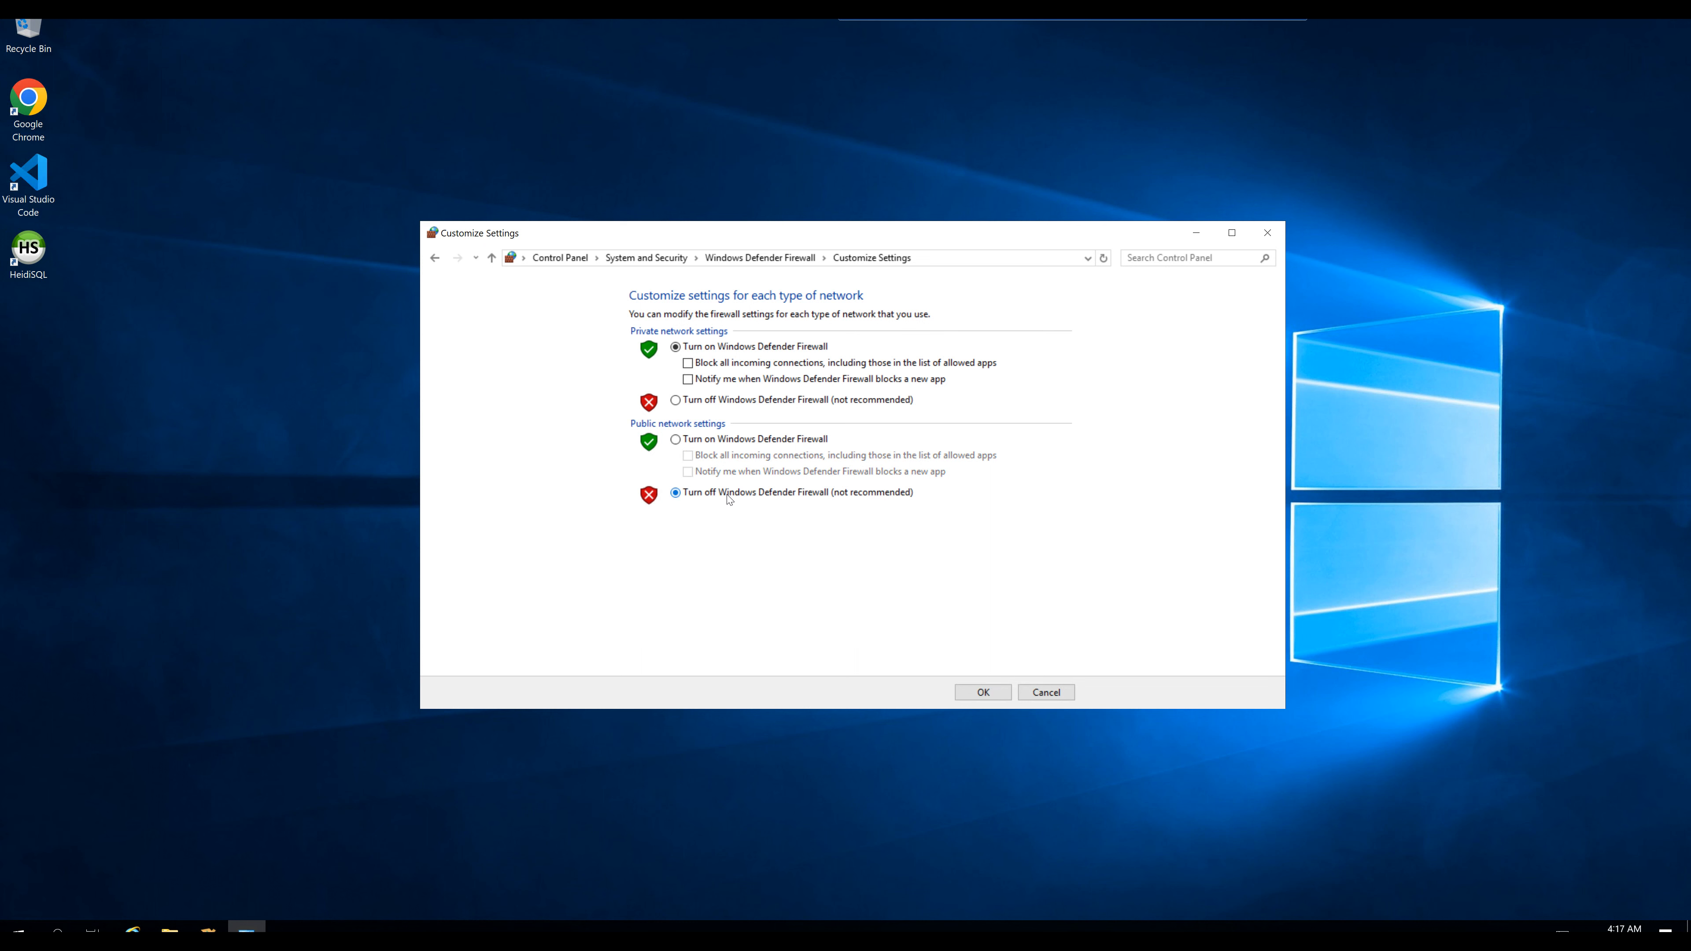
pyautogui.click(745, 400)
pyautogui.click(983, 692)
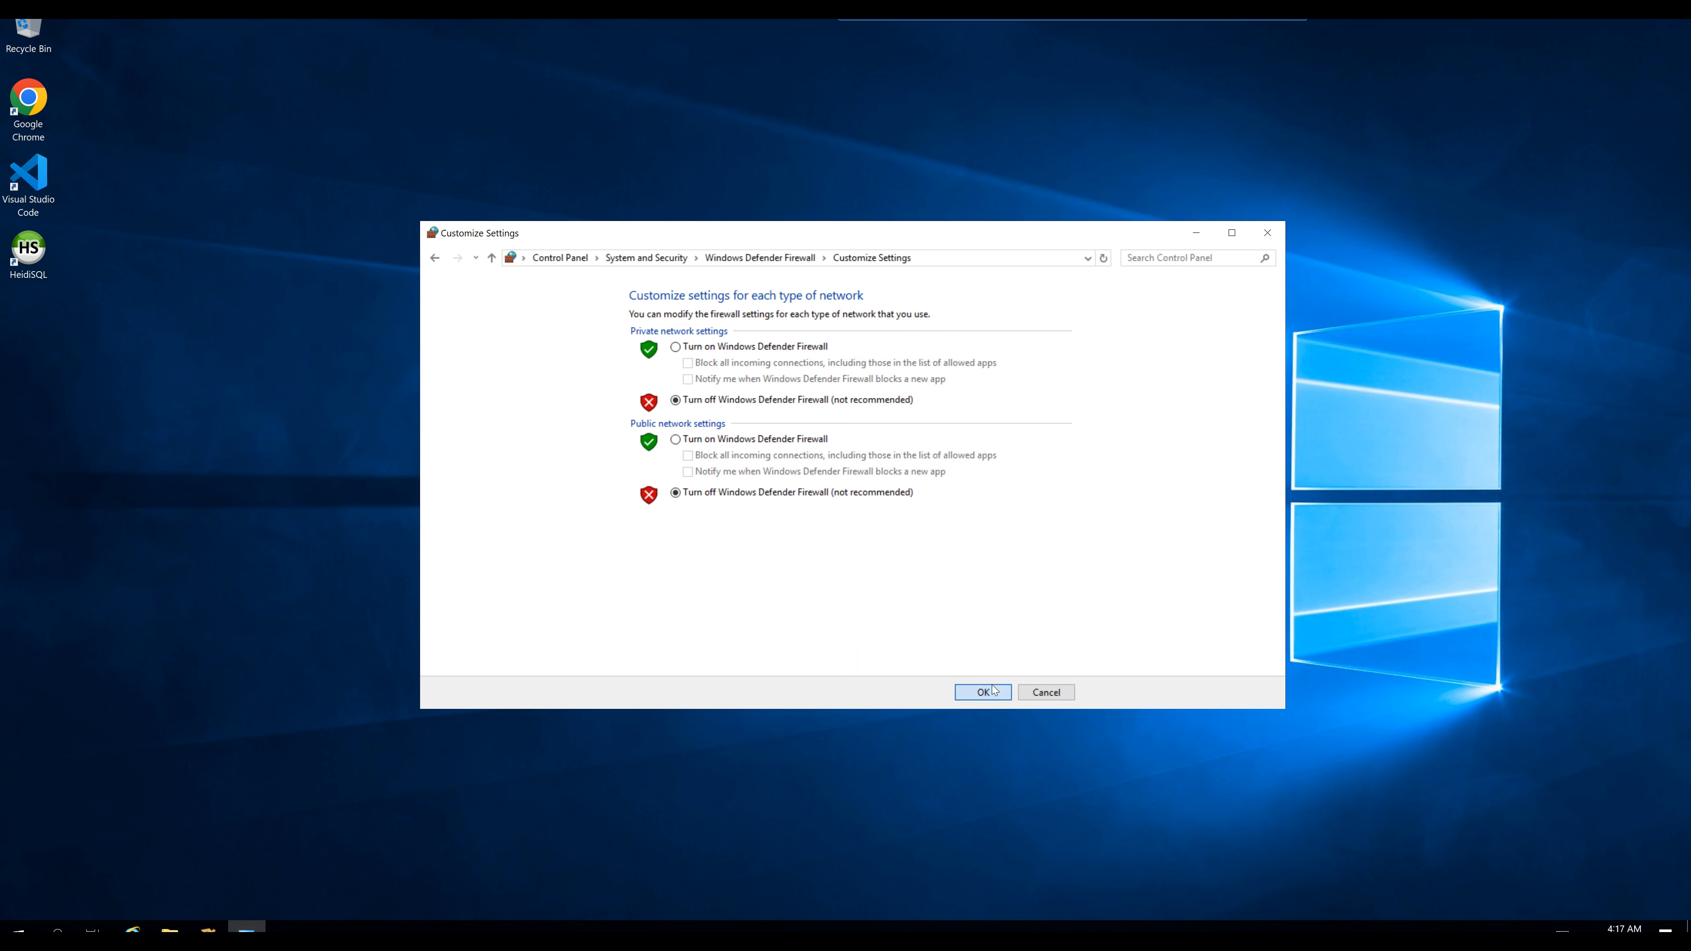
pyautogui.click(1252, 234)
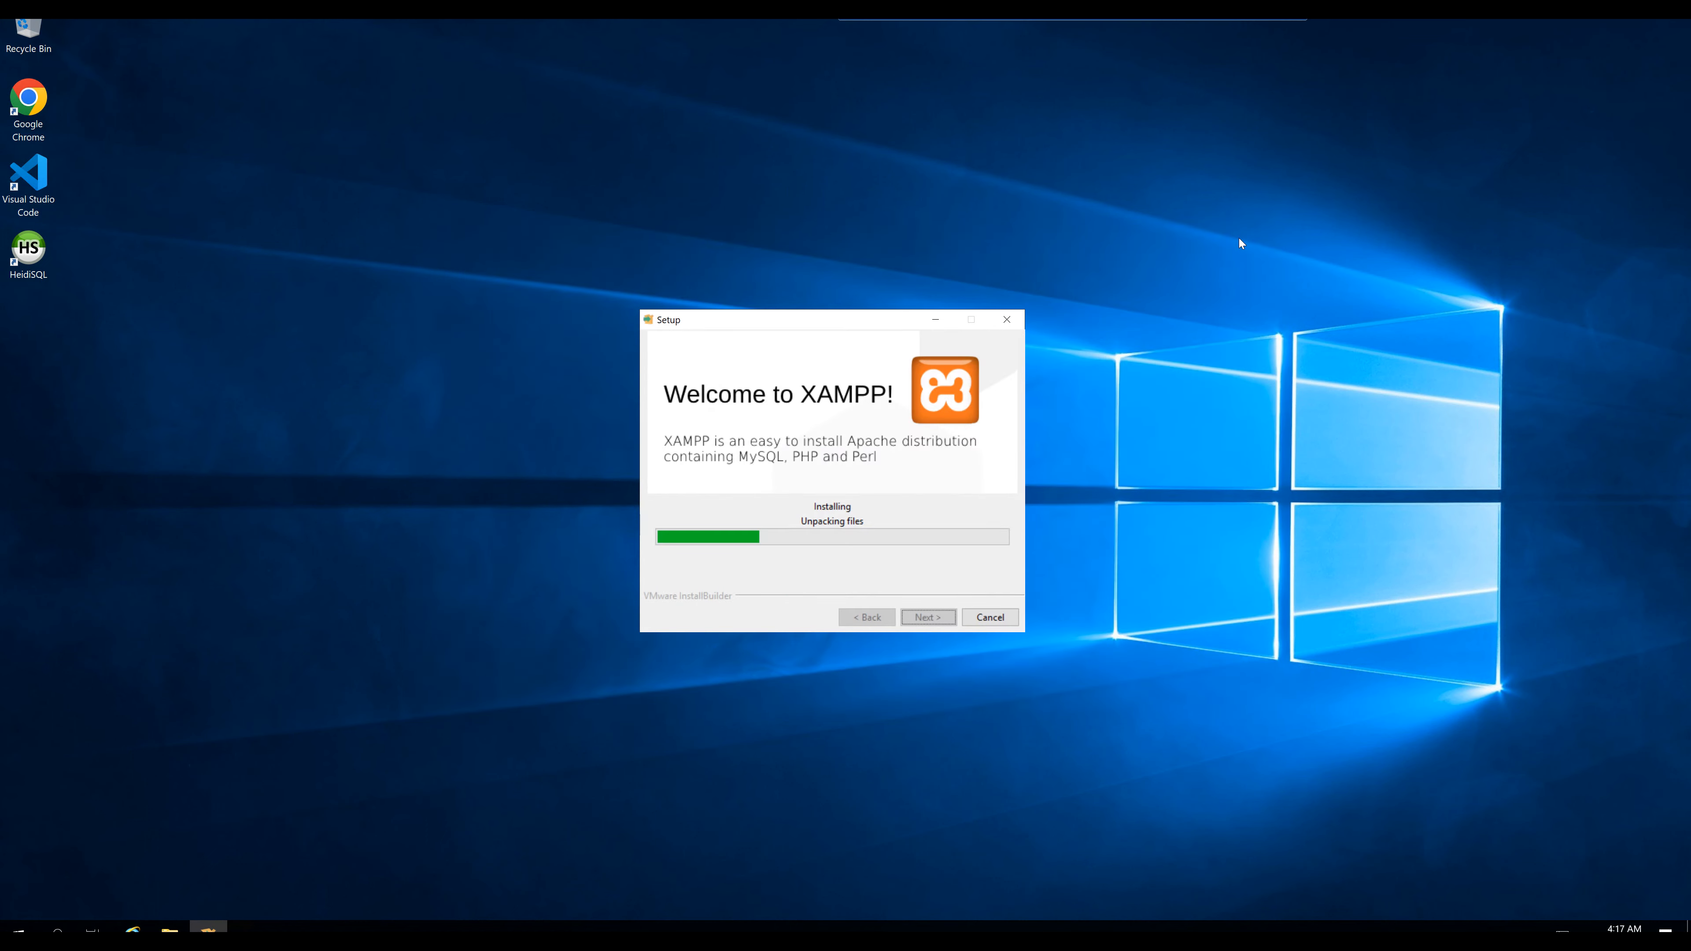
# - Finish the XAMPP setup with its Control Panel launched, start the MySQL module and minimize the Control Panel
pyautogui.moveTo(829, 325); pyautogui.dragTo(820, 292)
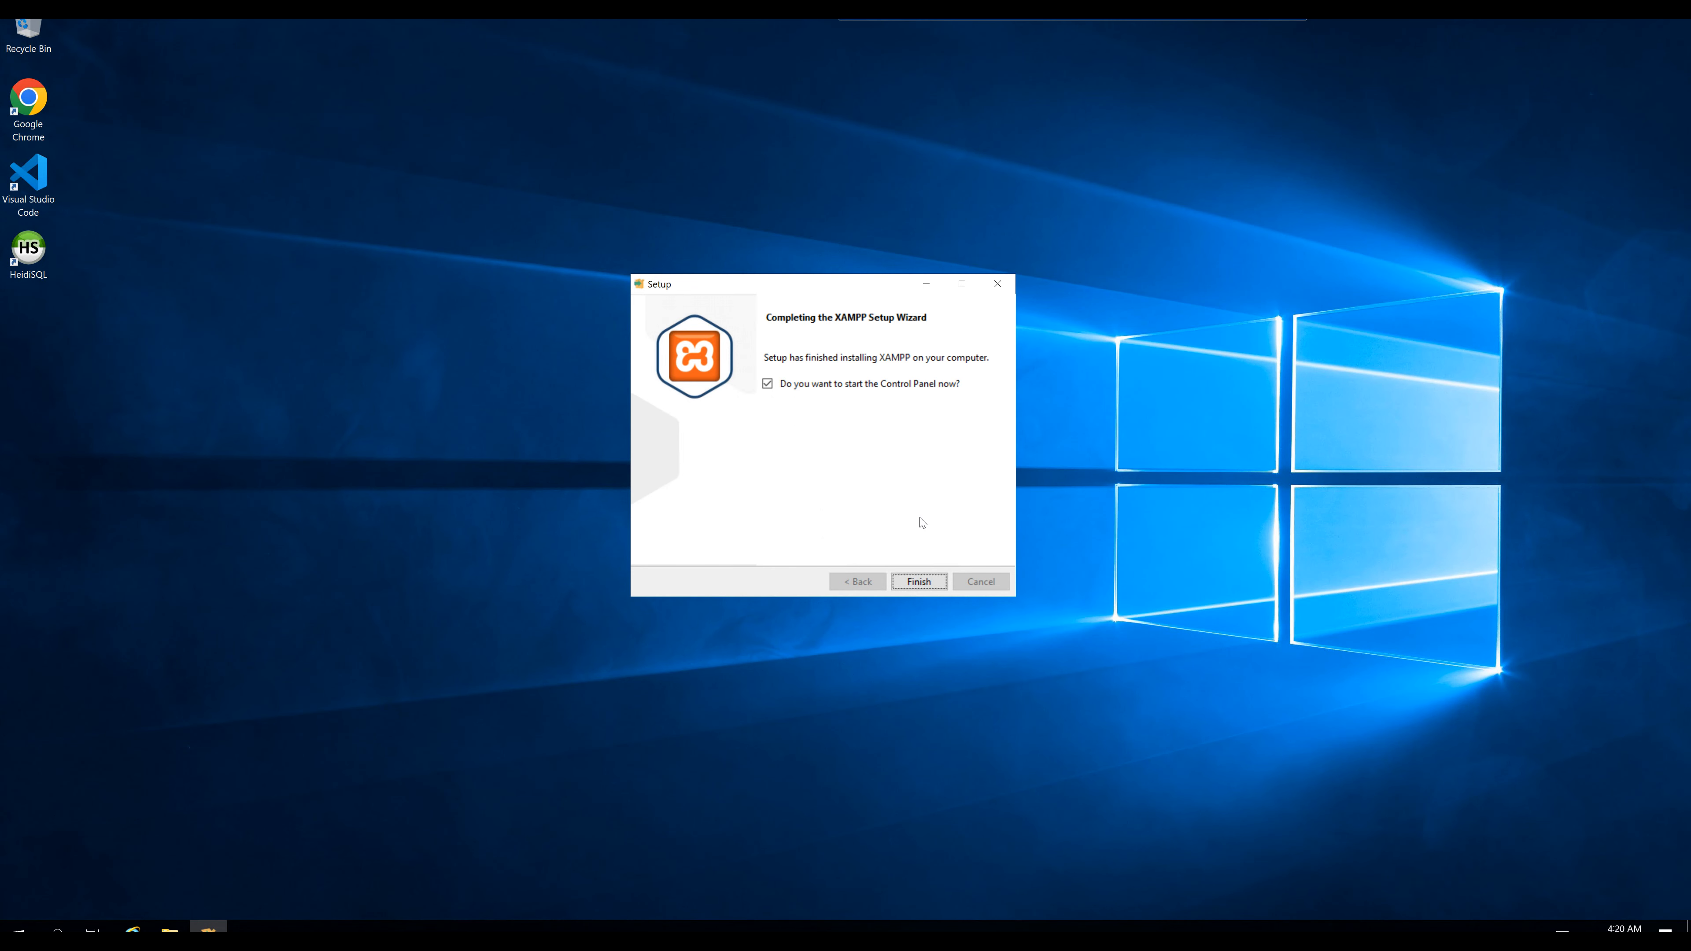
pyautogui.click(918, 578)
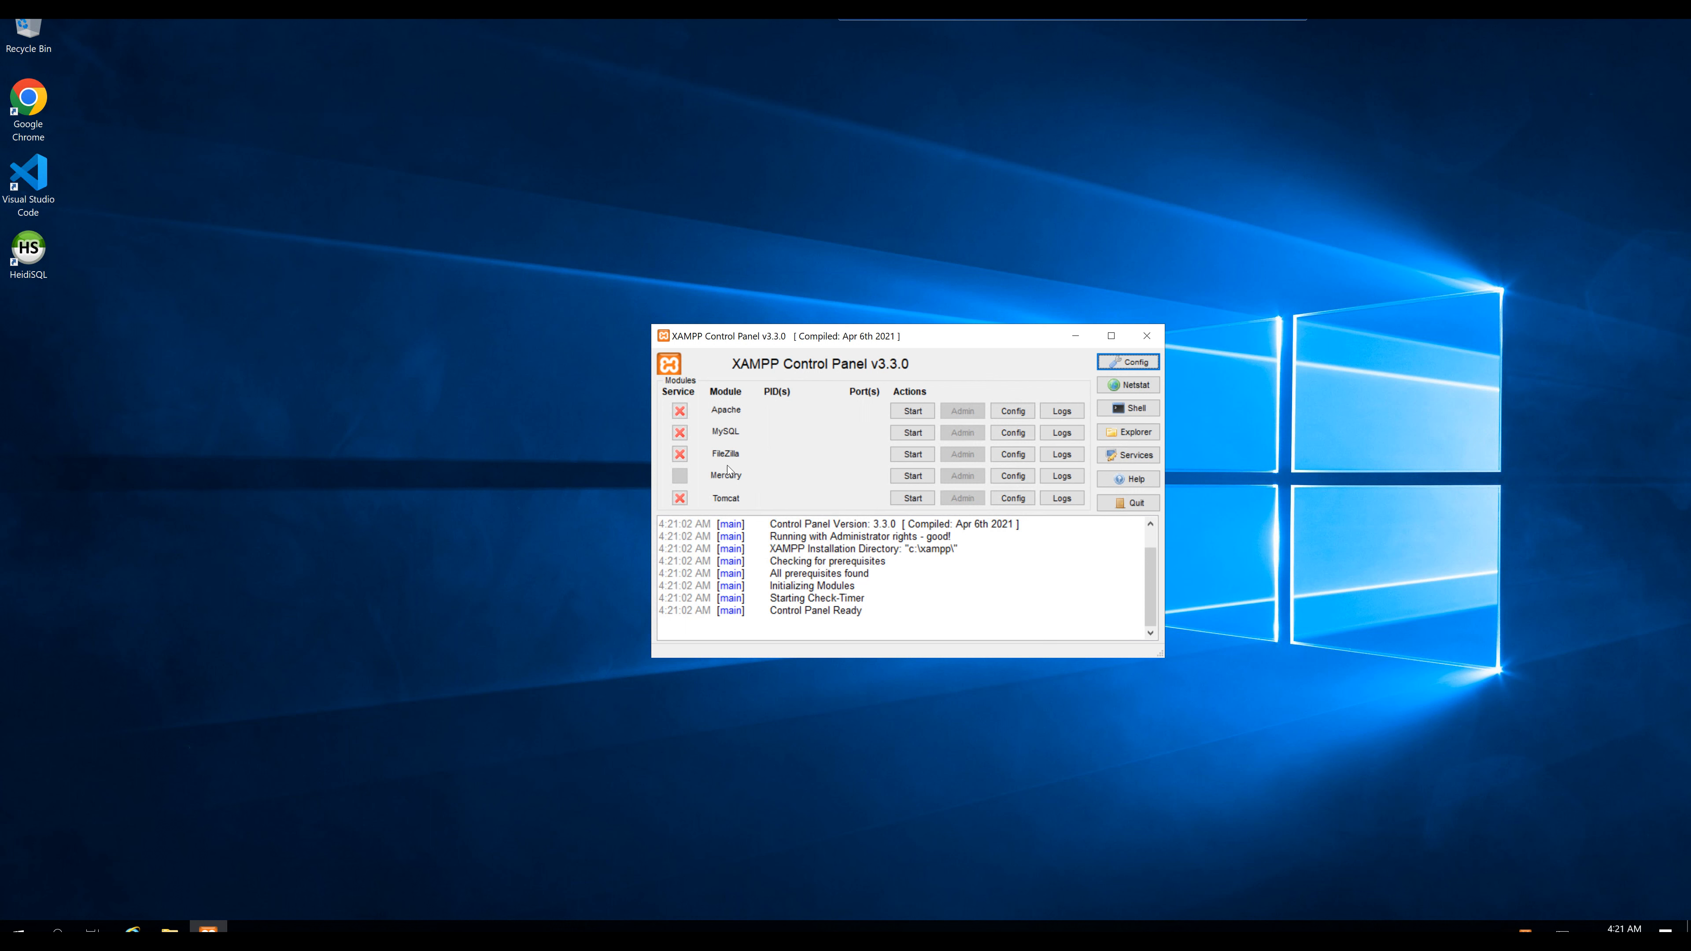
pyautogui.click(927, 434)
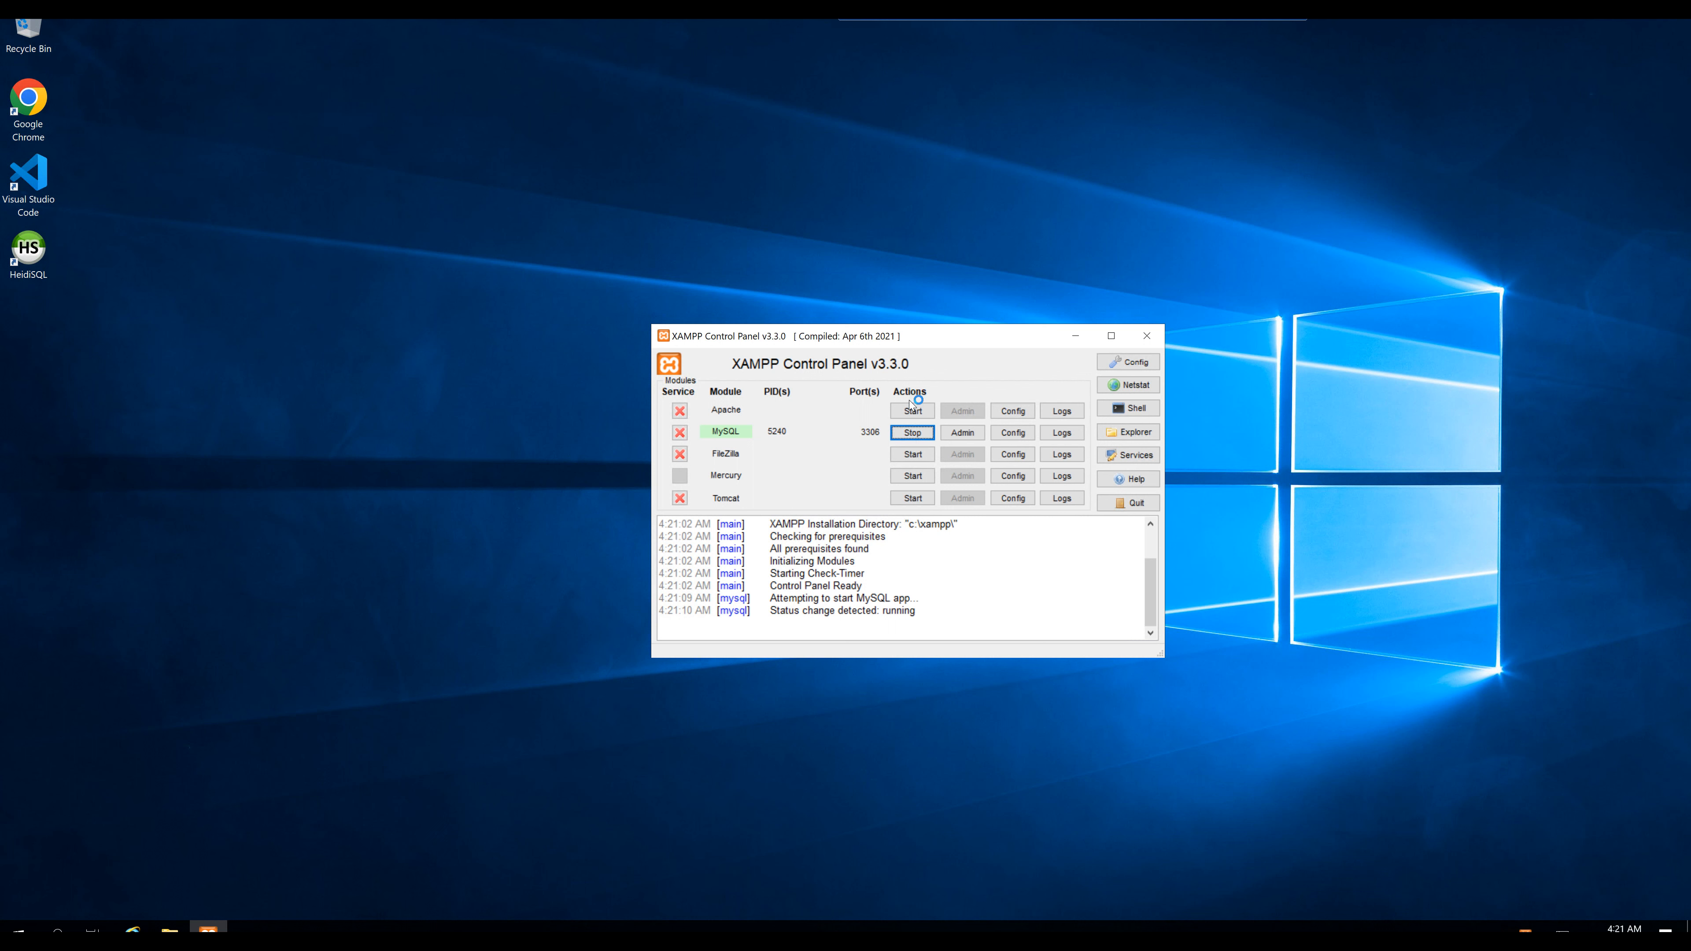
pyautogui.click(1074, 339)
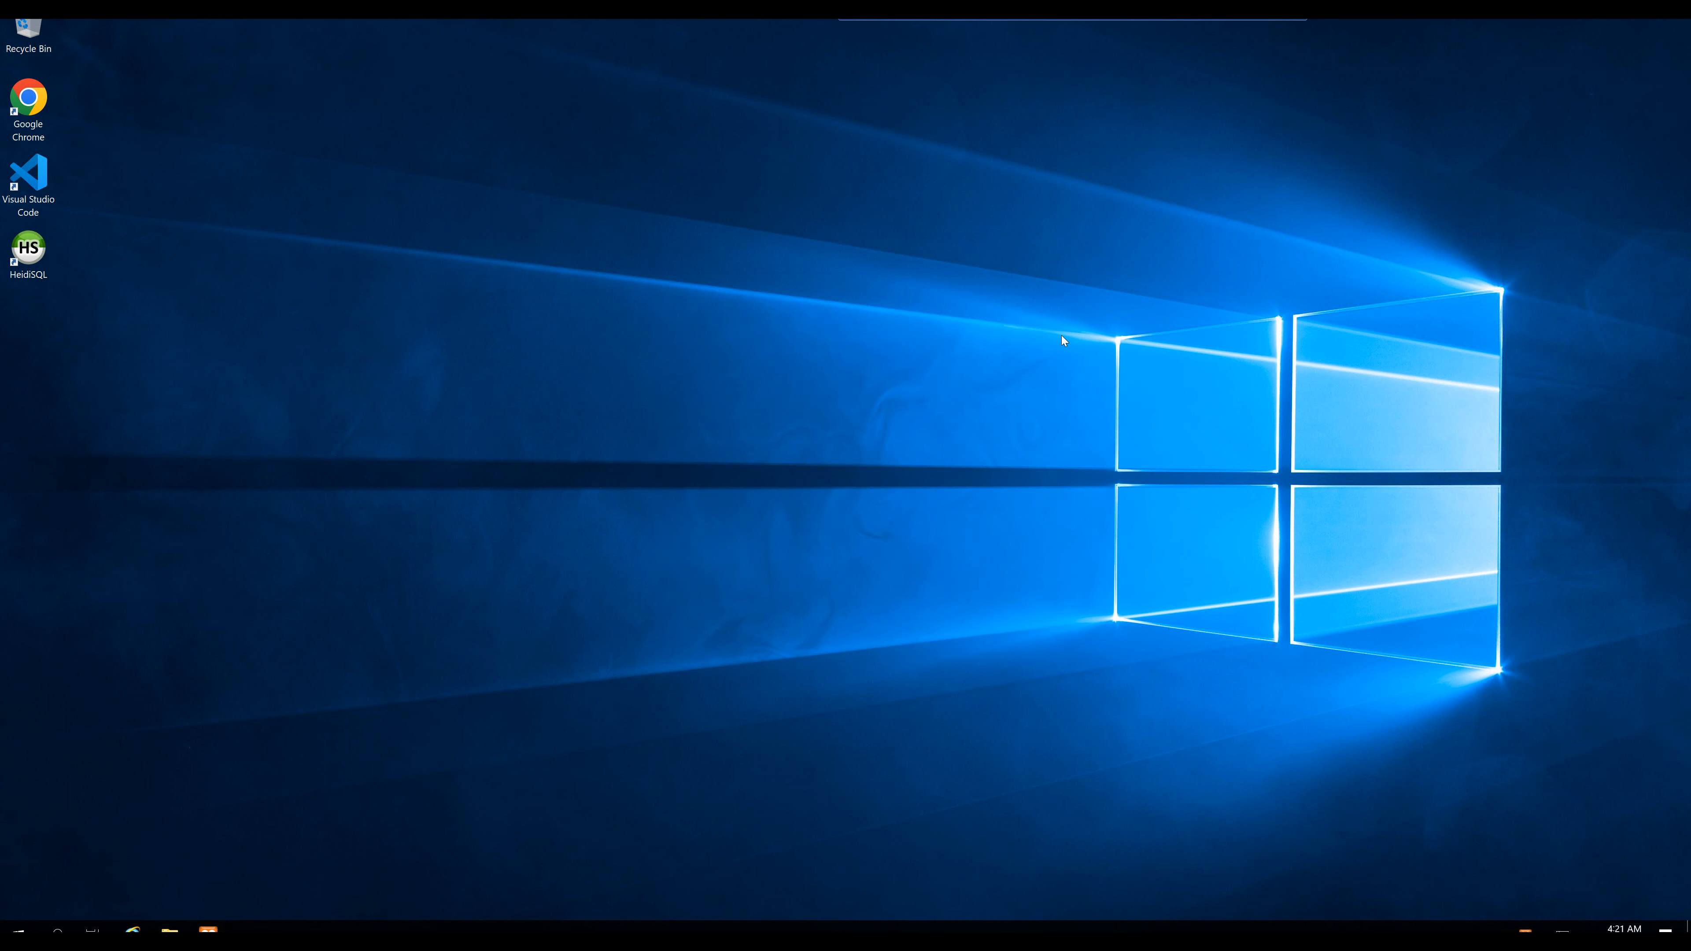
# - Launch HeidiSQL, create a session named databases with the default connection settings and open it
pyautogui.doubleClick(34, 261)
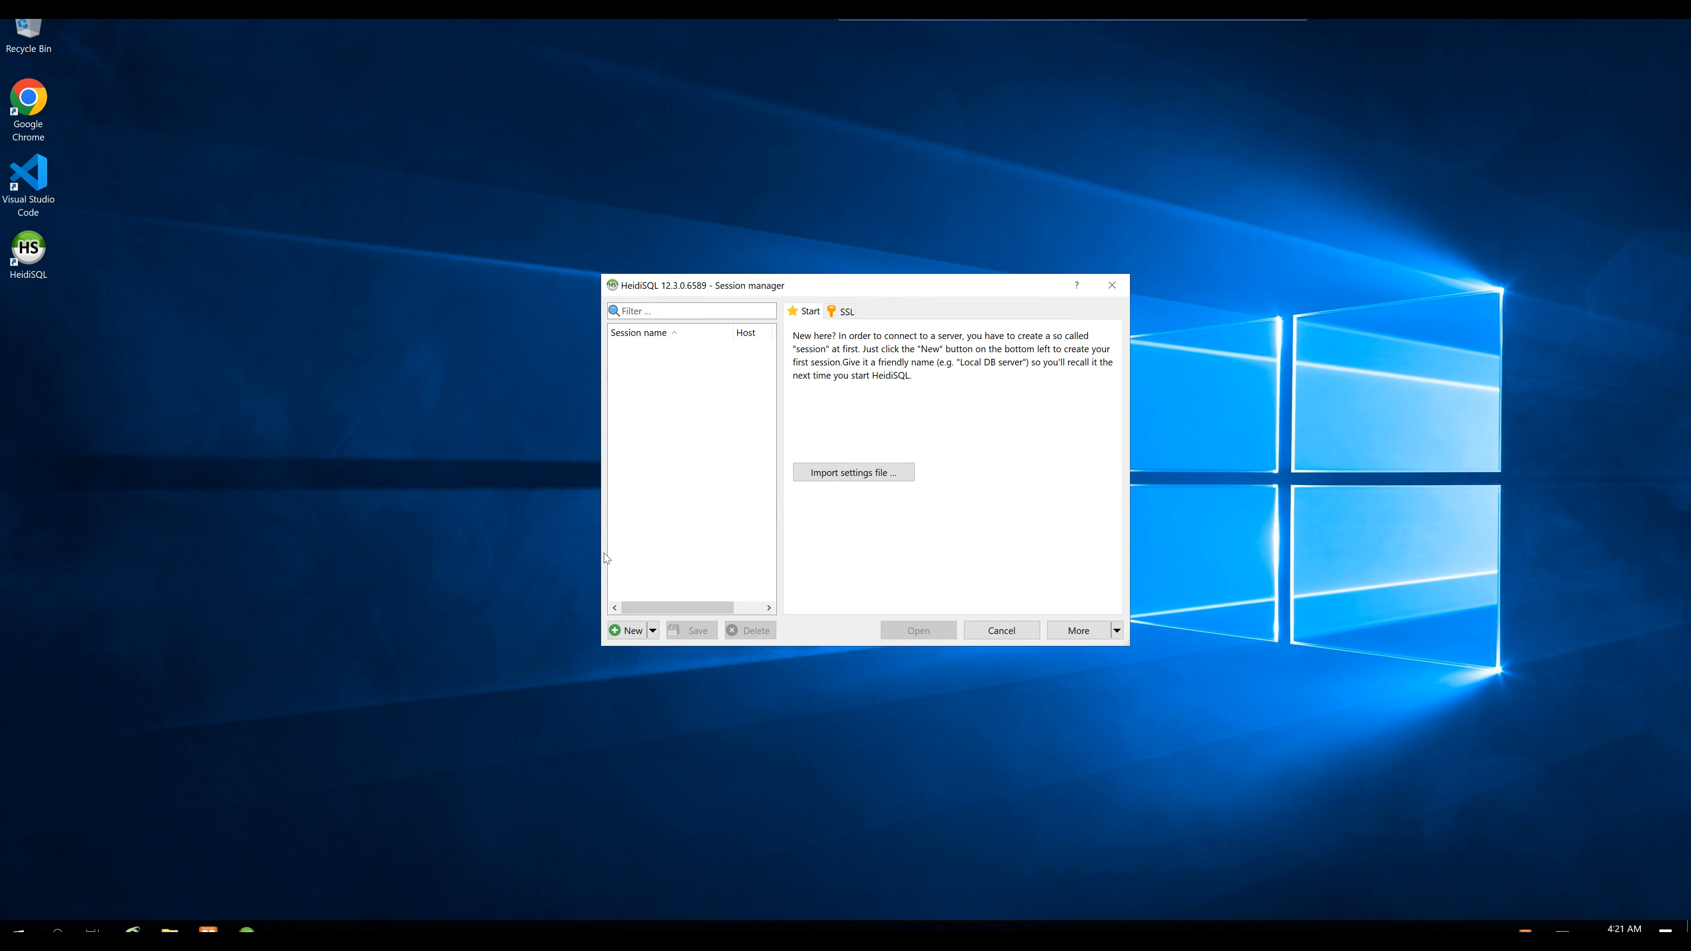
pyautogui.click(628, 631)
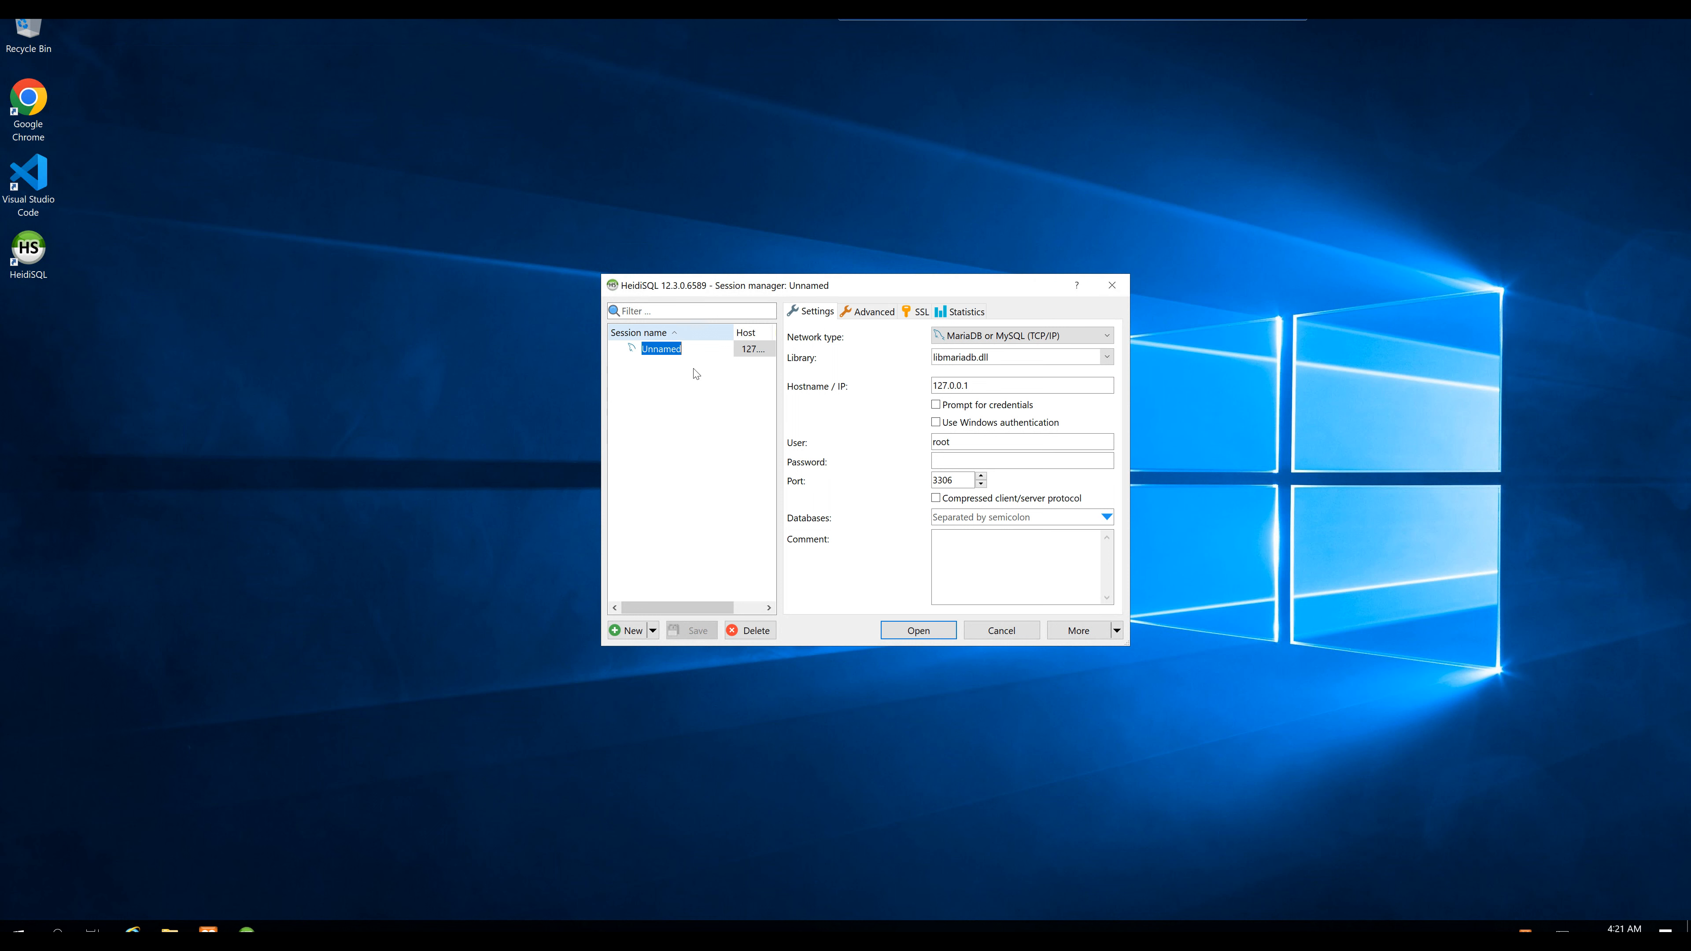
pyautogui.write('databases')
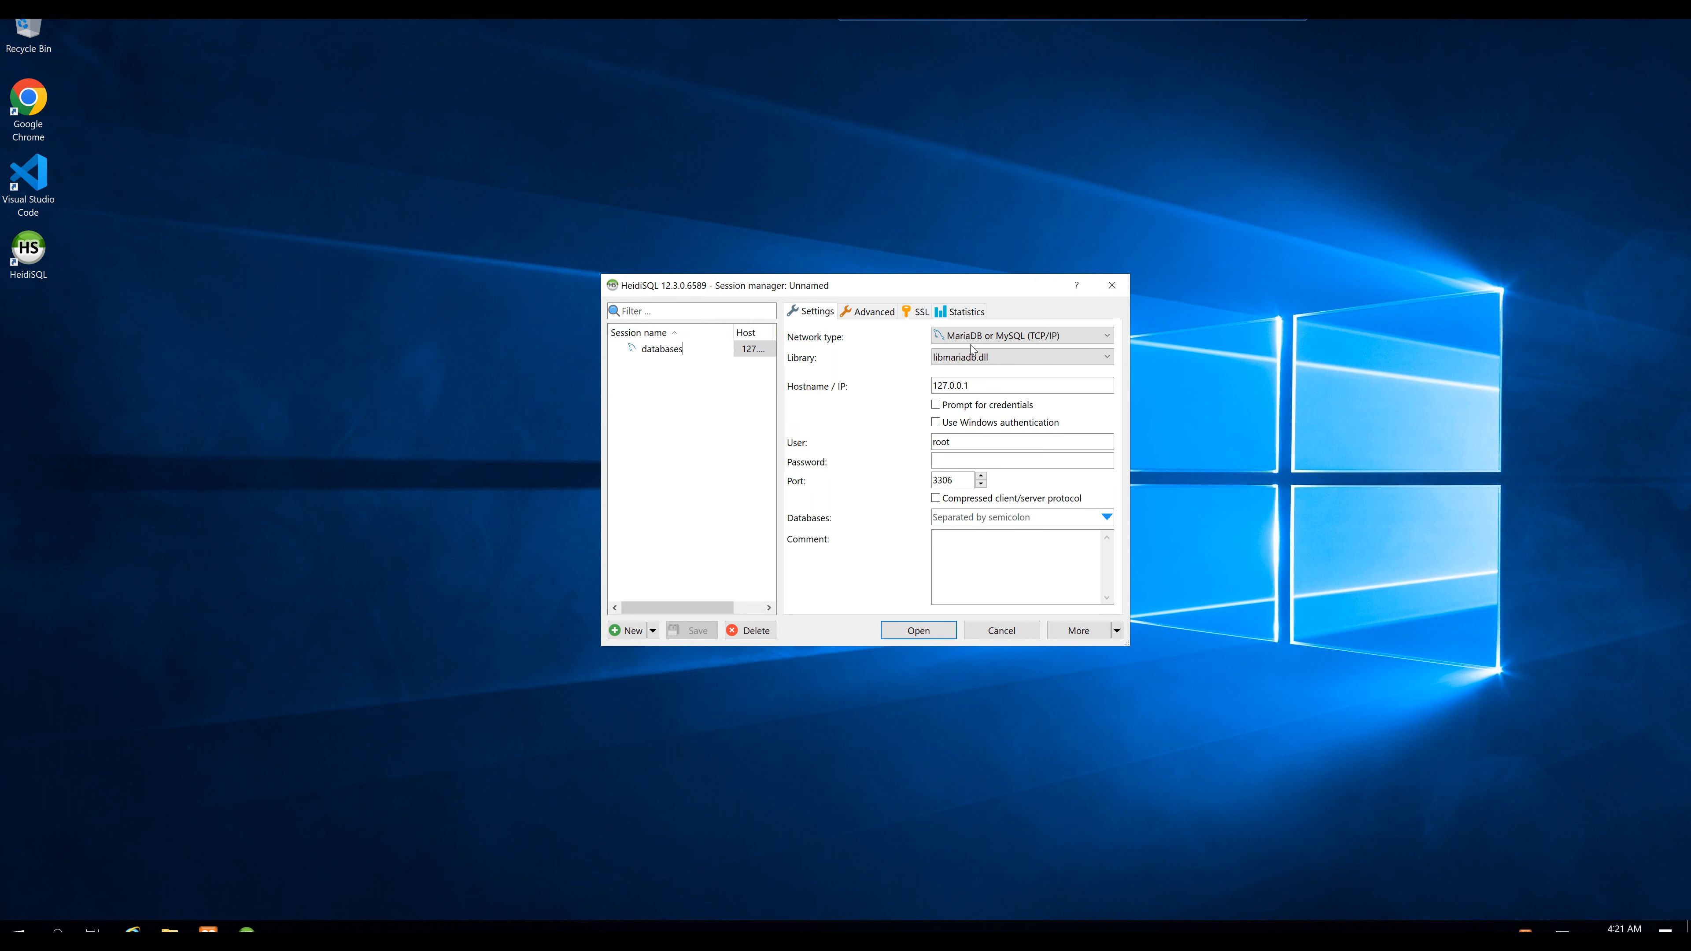
pyautogui.press('Return')
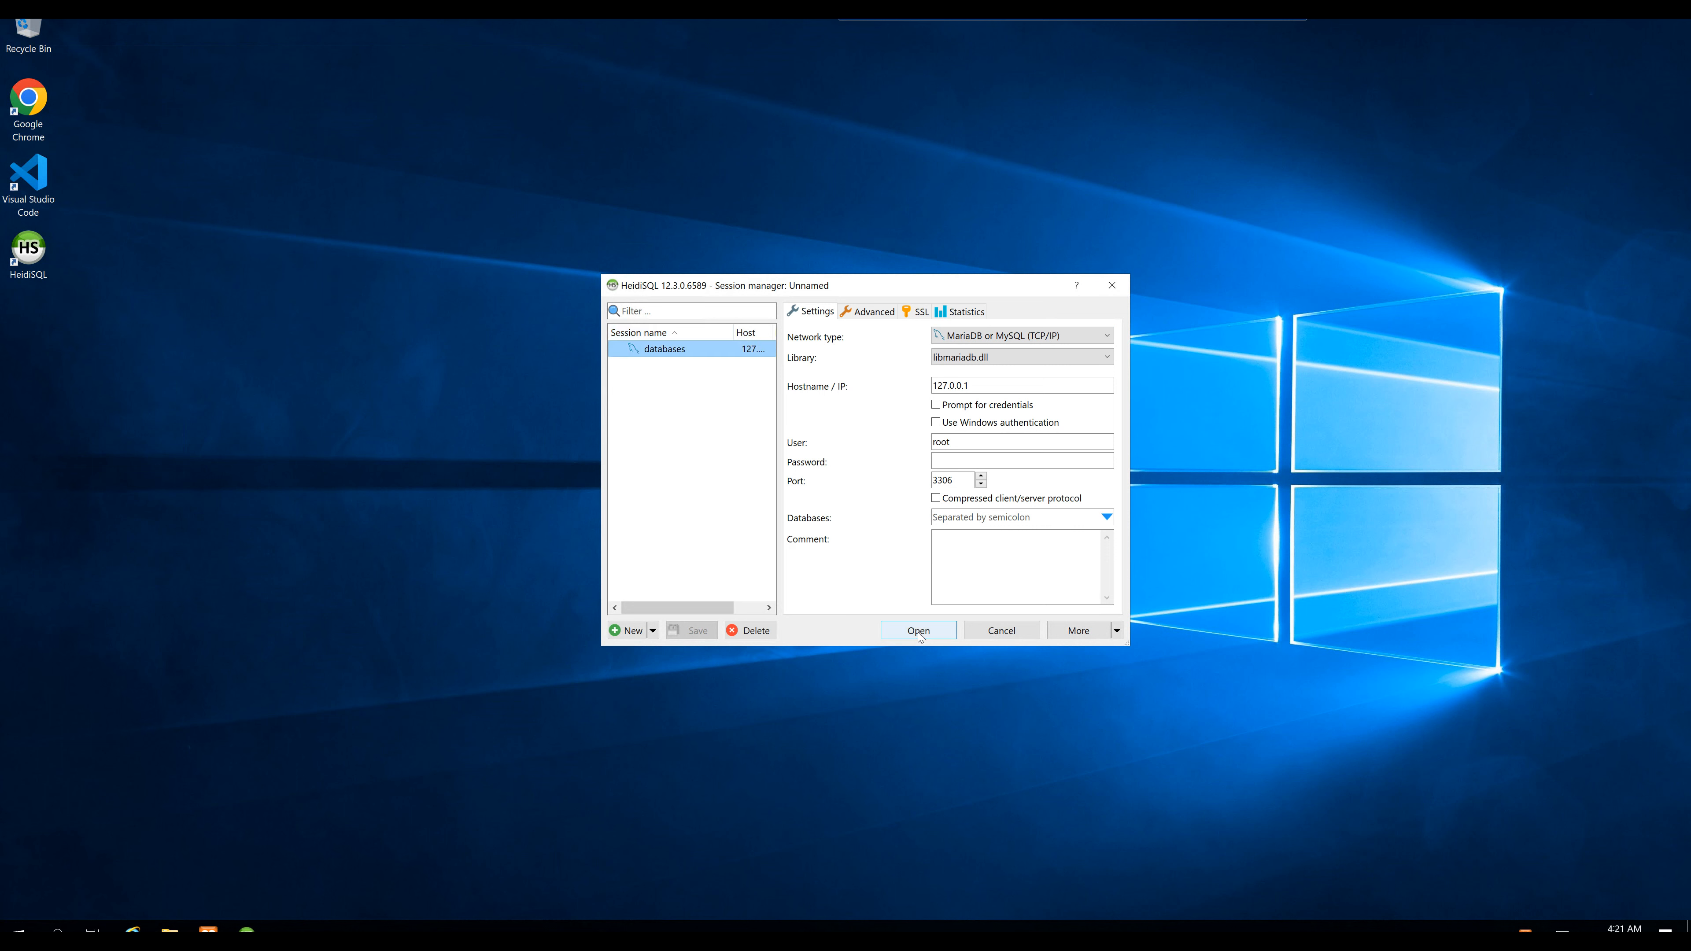
pyautogui.click(924, 634)
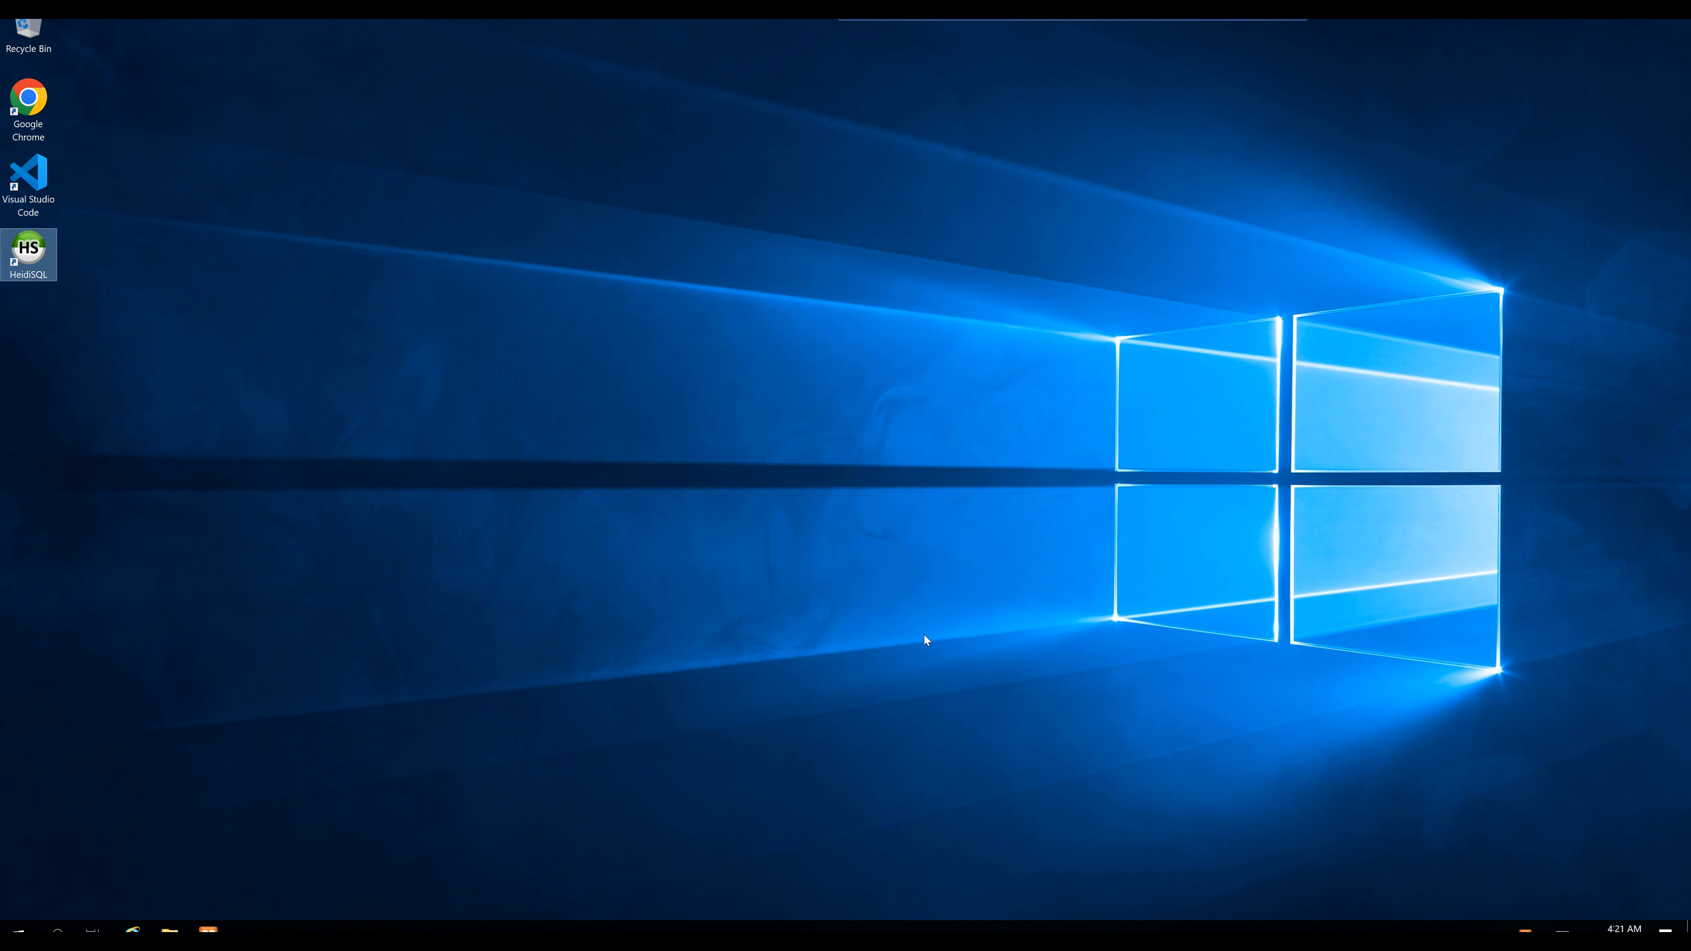
pyautogui.moveTo(601, 55); pyautogui.dragTo(1088, 224)
pyautogui.moveTo(1250, 667); pyautogui.dragTo(1424, 808)
pyautogui.moveTo(924, 234); pyautogui.dragTo(781, 178)
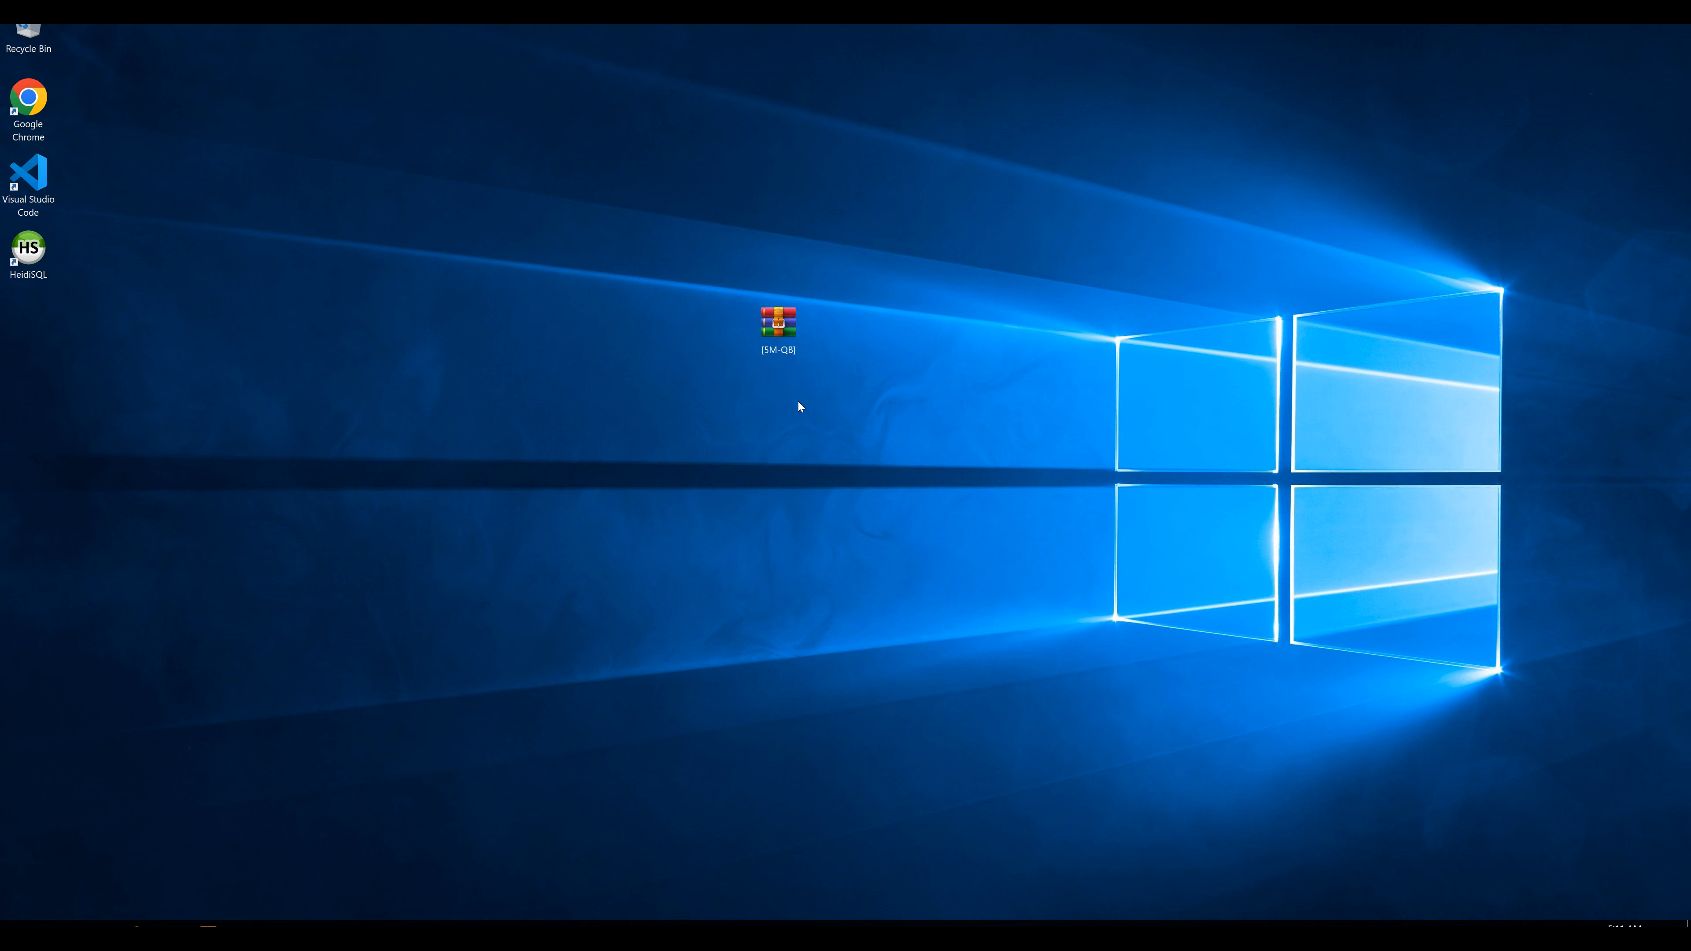
# - Open the [5M-QB] archive in WinRAR and extract its [5M-QB] folder to the desktop
pyautogui.doubleClick(788, 330)
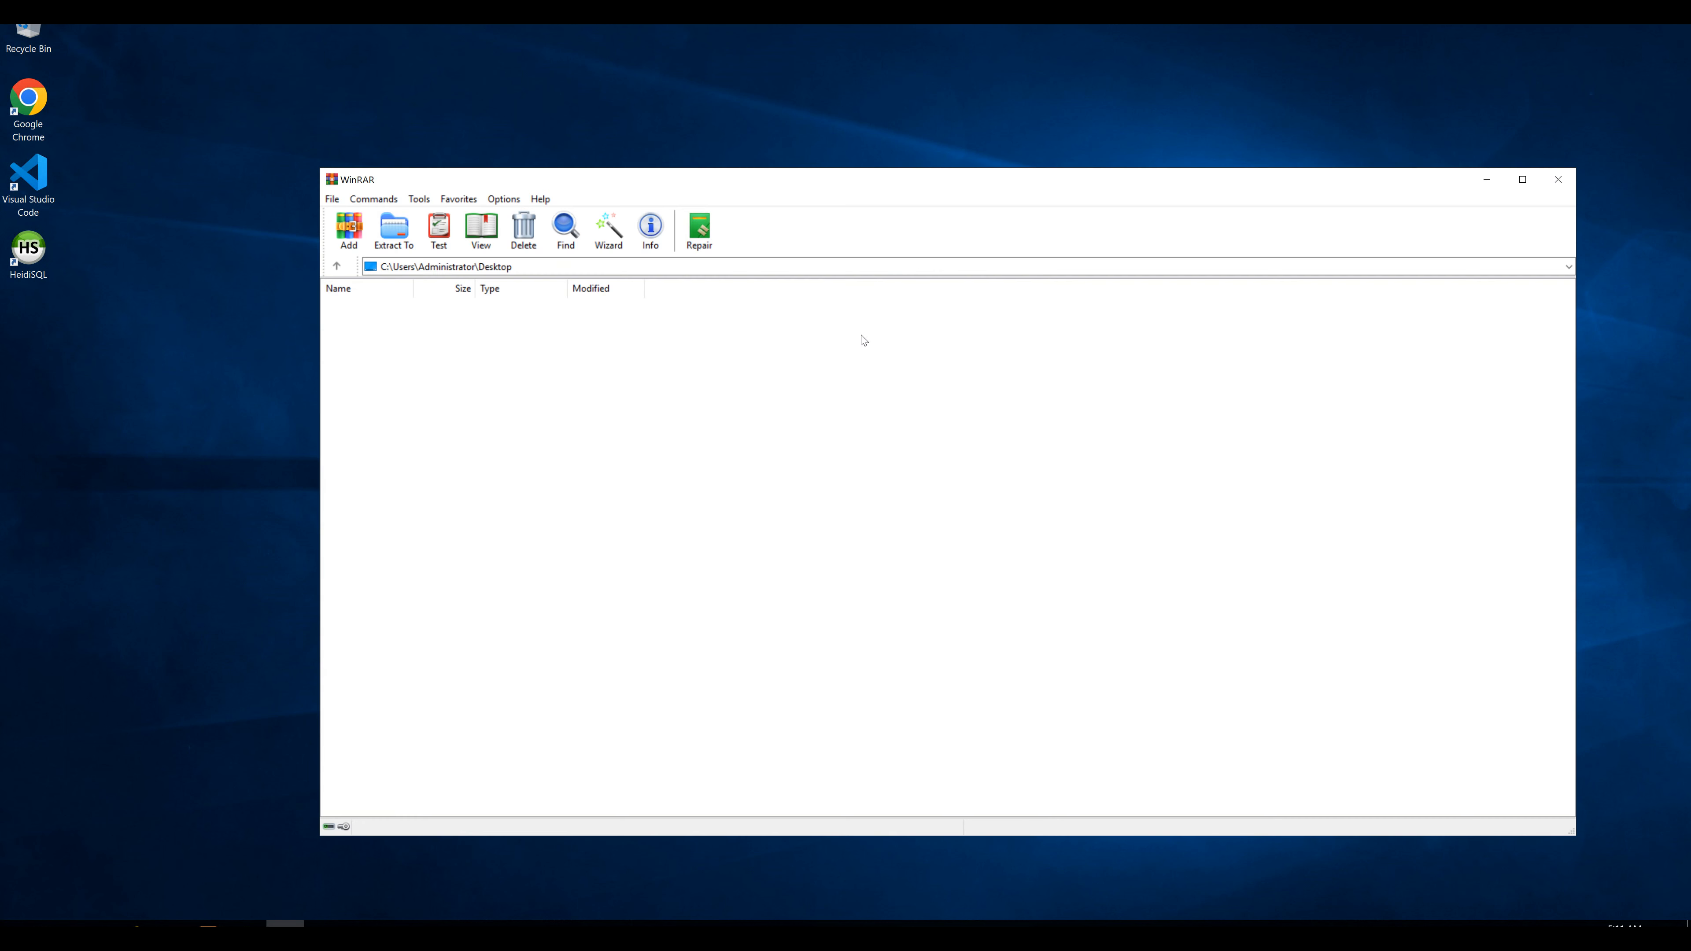
pyautogui.doubleClick(363, 324)
pyautogui.doubleClick(373, 309)
pyautogui.moveTo(147, 458); pyautogui.dragTo(152, 450)
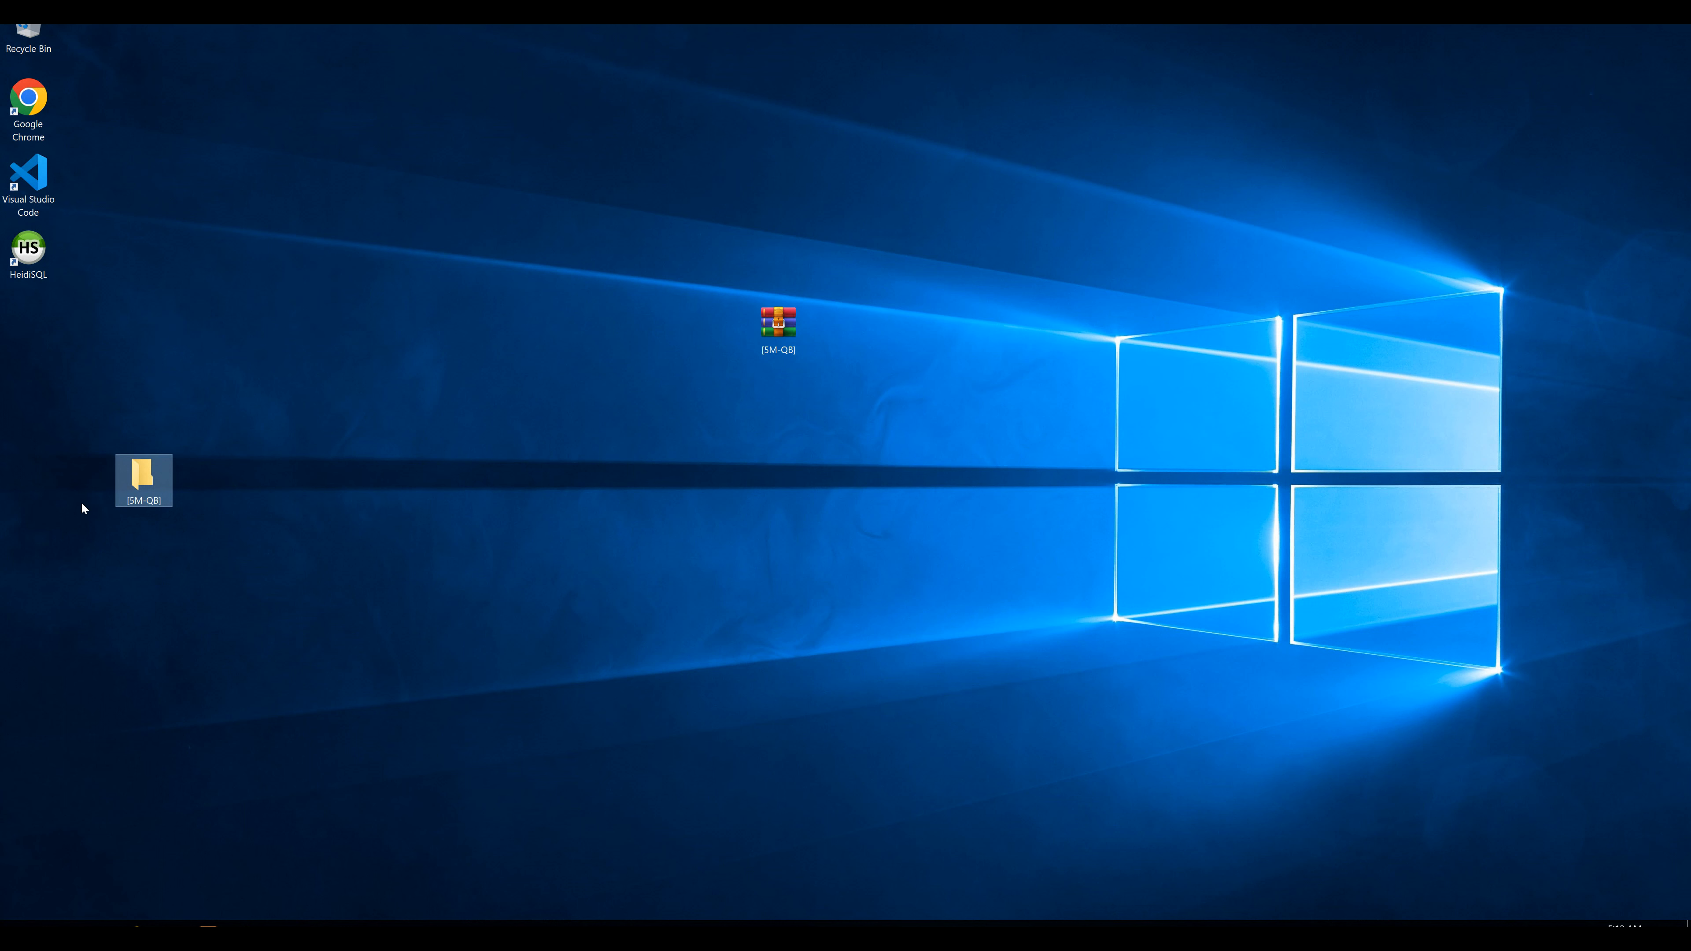
# - Rearrange the desktop, moving the [5M-QB] folder to the middle and the archive beneath the HeidiSQL icon
pyautogui.moveTo(145, 478); pyautogui.dragTo(859, 475)
pyautogui.moveTo(771, 338); pyautogui.dragTo(28, 354)
pyautogui.click(295, 427)
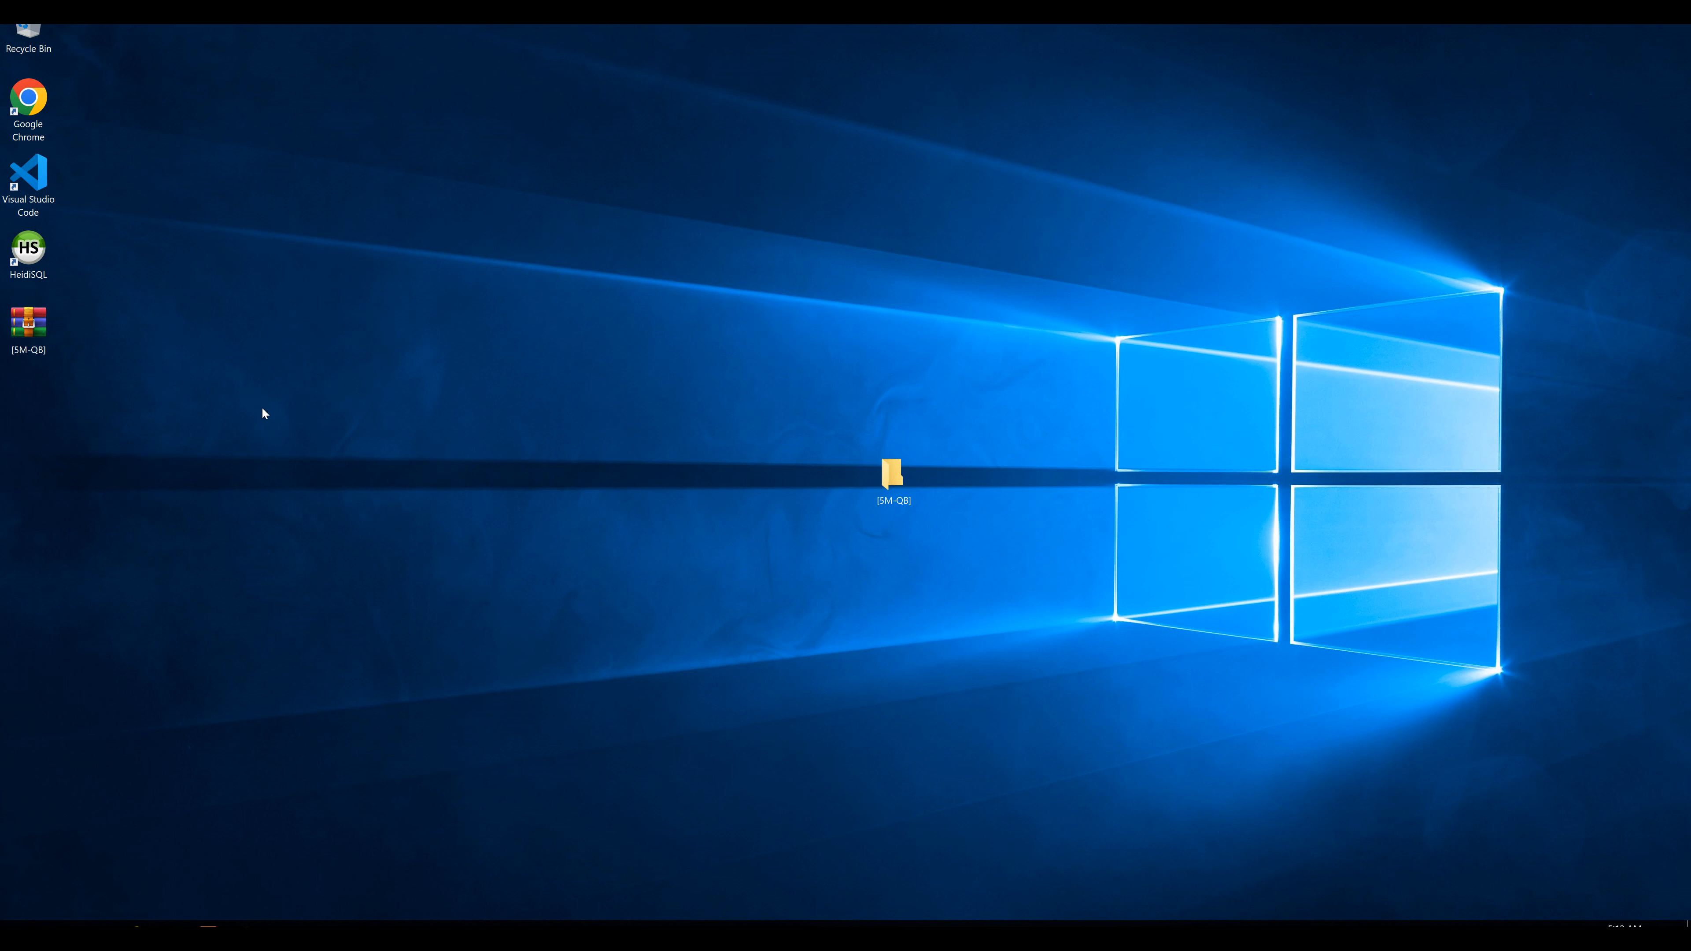
# - Move qbserv, Database, README and ServerStarter from the [5M-QB] folder to the desktop and delete the emptied folder
pyautogui.doubleClick(896, 471)
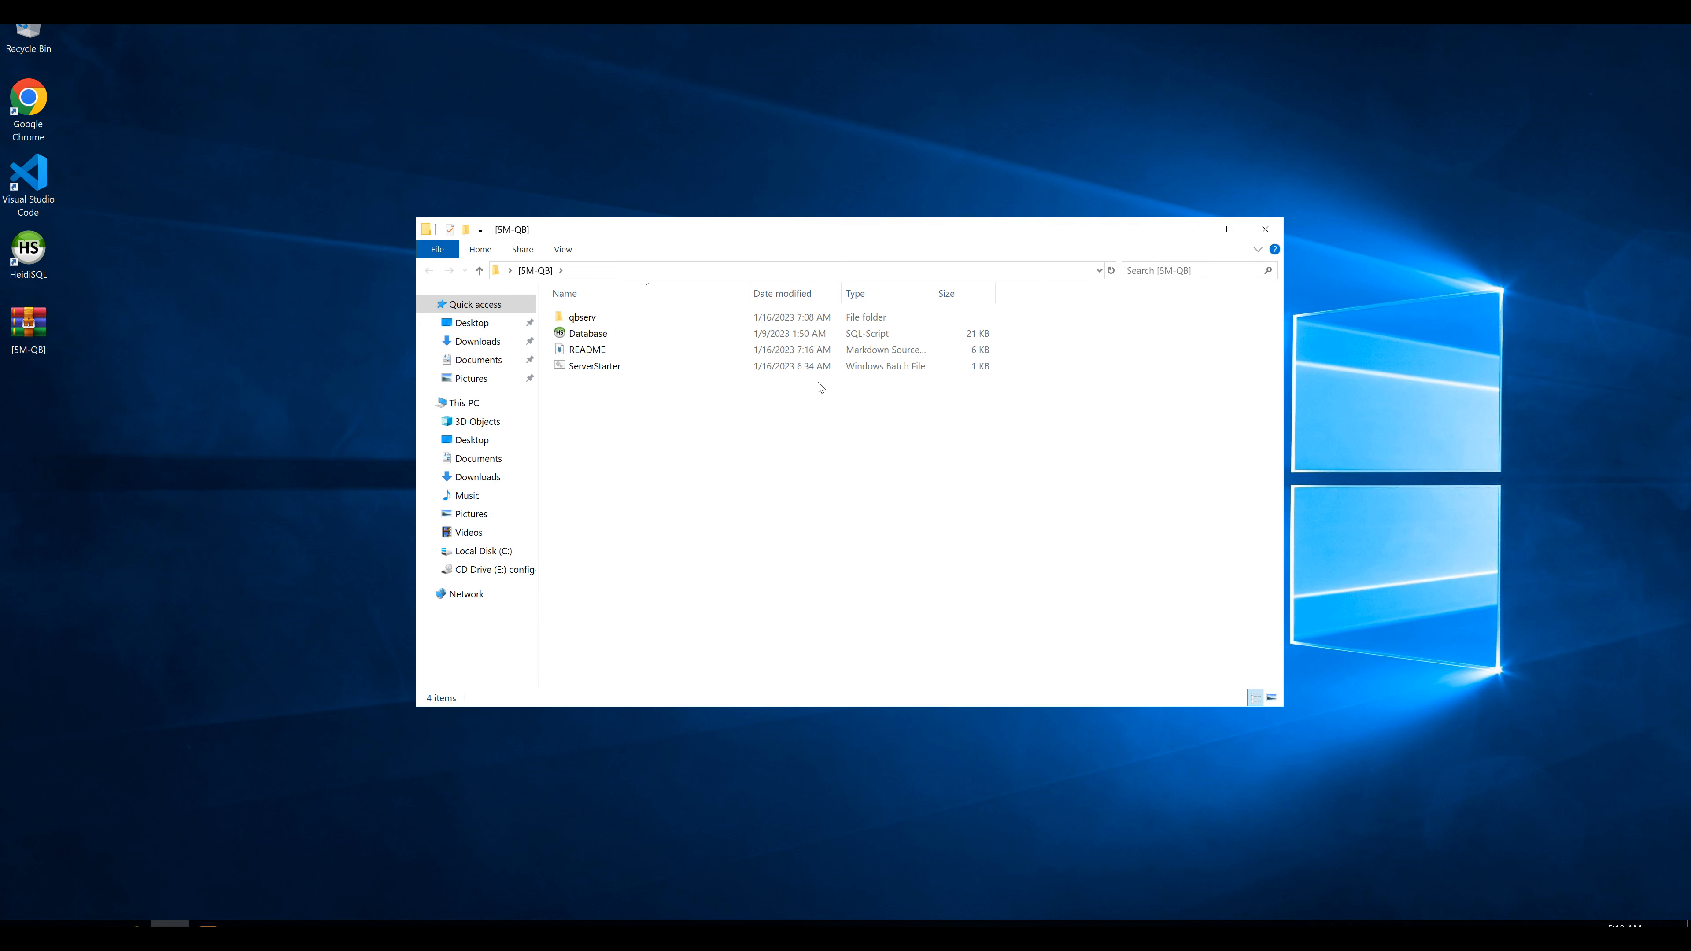
pyautogui.moveTo(613, 404); pyautogui.dragTo(302, 430)
pyautogui.click(1265, 229)
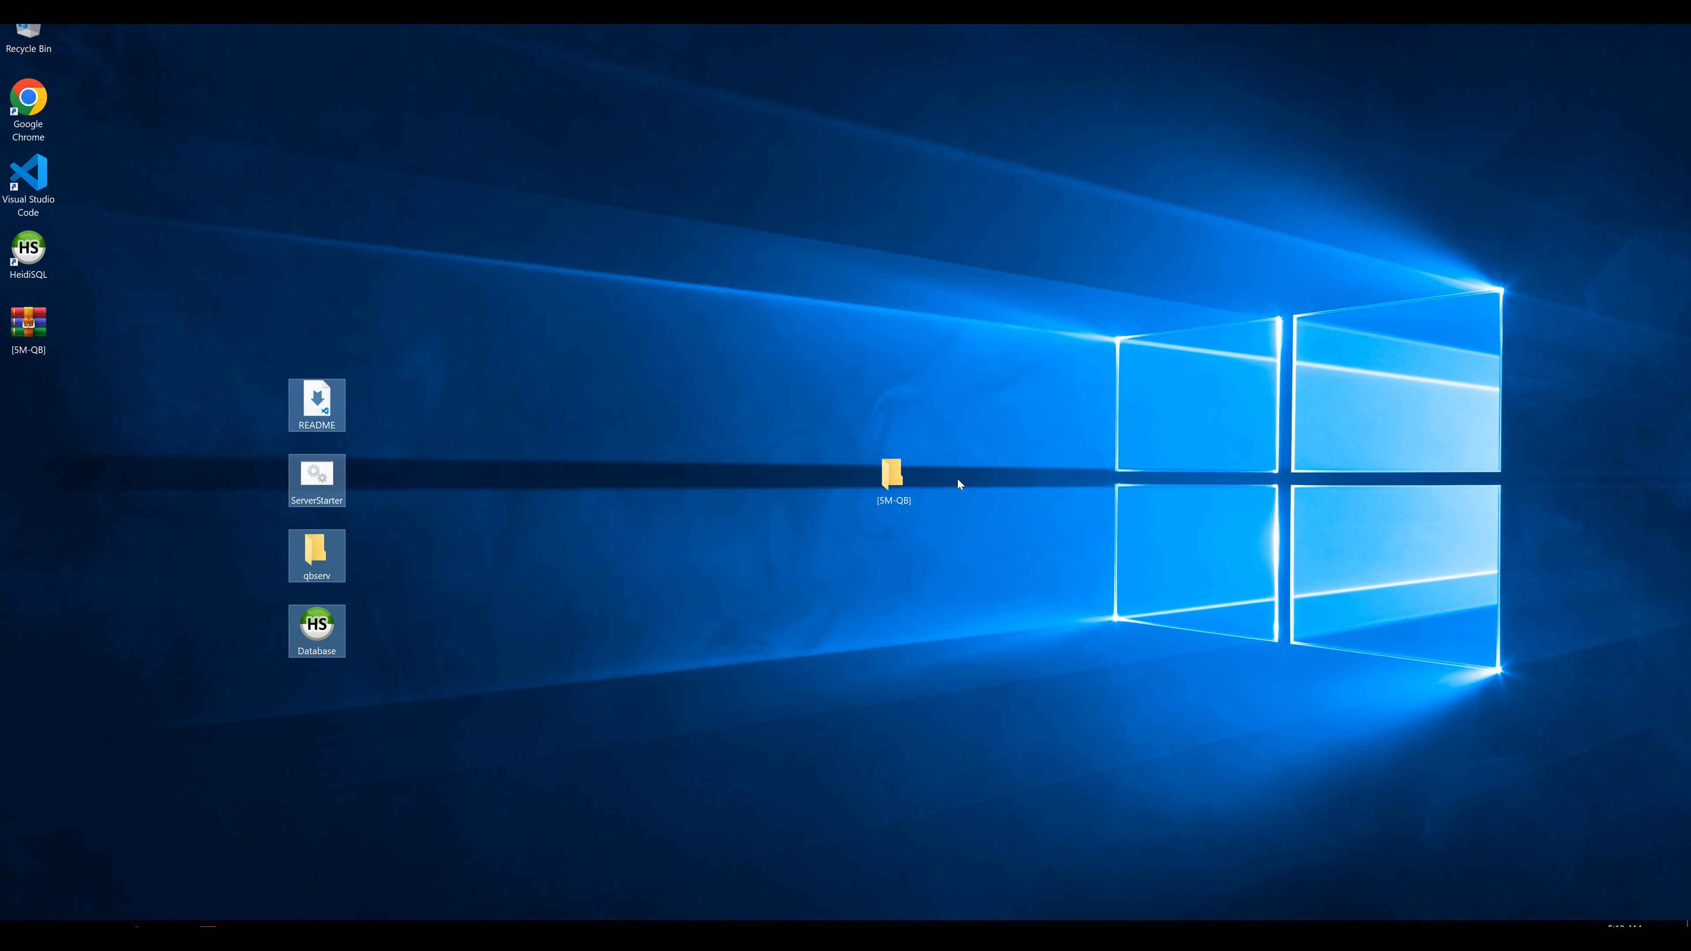
pyautogui.moveTo(903, 481); pyautogui.dragTo(28, 34)
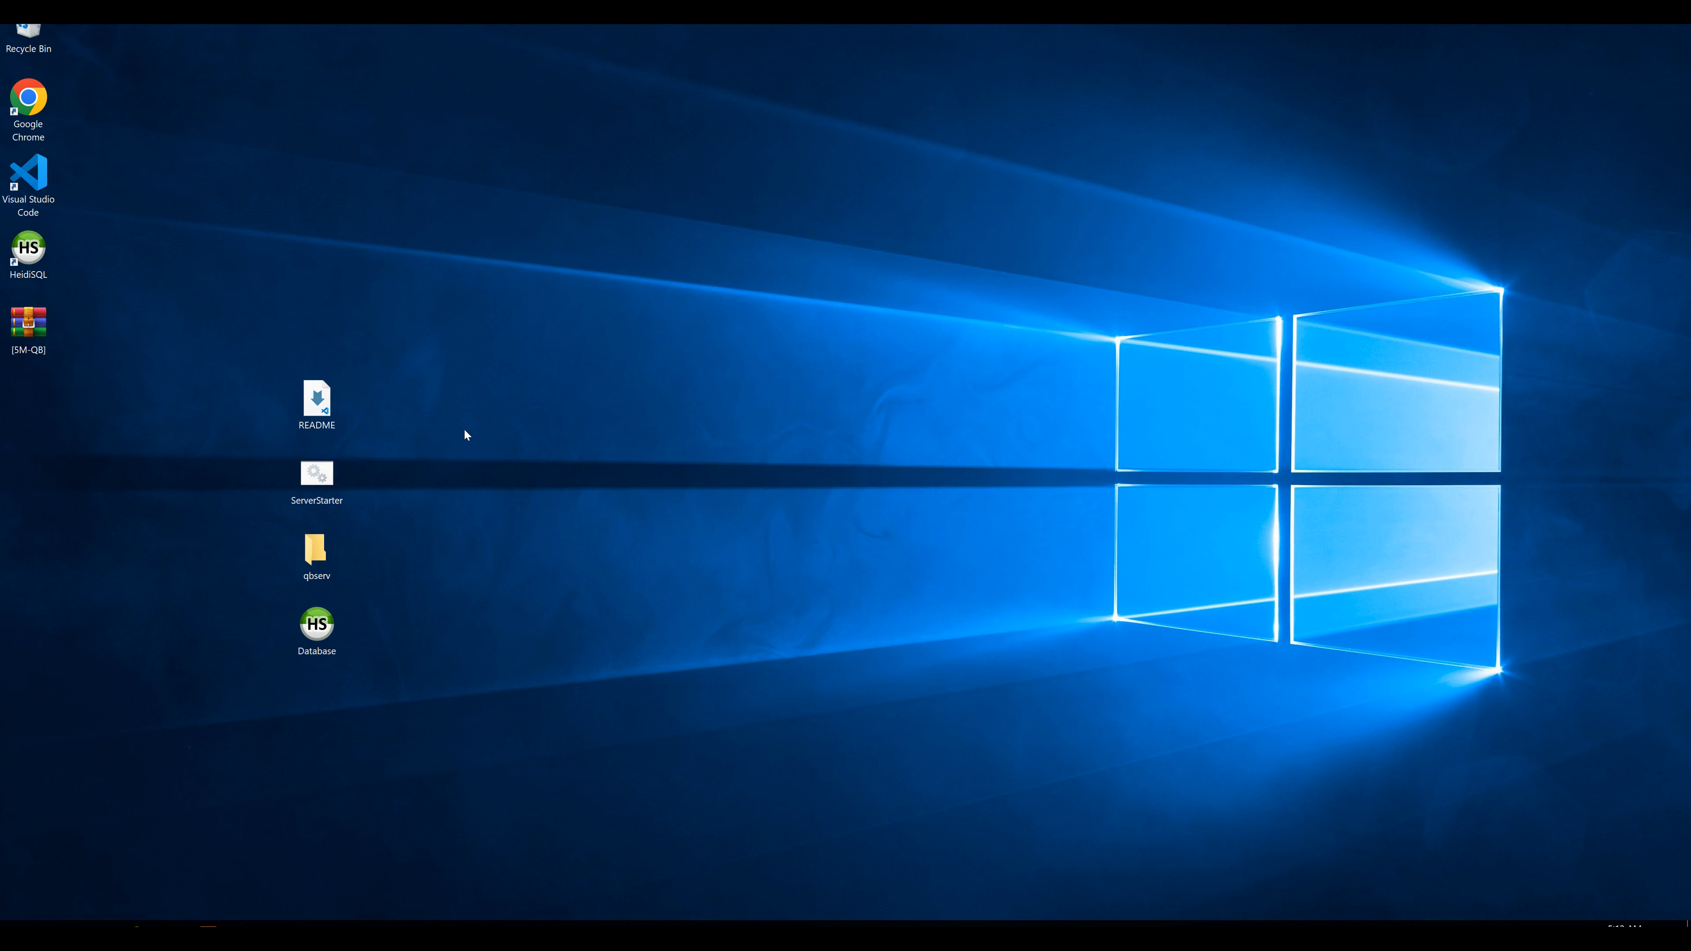
# - Rearrange the desktop icons into one column in the order README, Database, qbserv, ServerStarter
pyautogui.moveTo(317, 400); pyautogui.dragTo(314, 275)
pyautogui.click(361, 603)
pyautogui.moveTo(319, 566); pyautogui.dragTo(311, 401)
pyautogui.moveTo(318, 628); pyautogui.dragTo(319, 329)
pyautogui.click(558, 478)
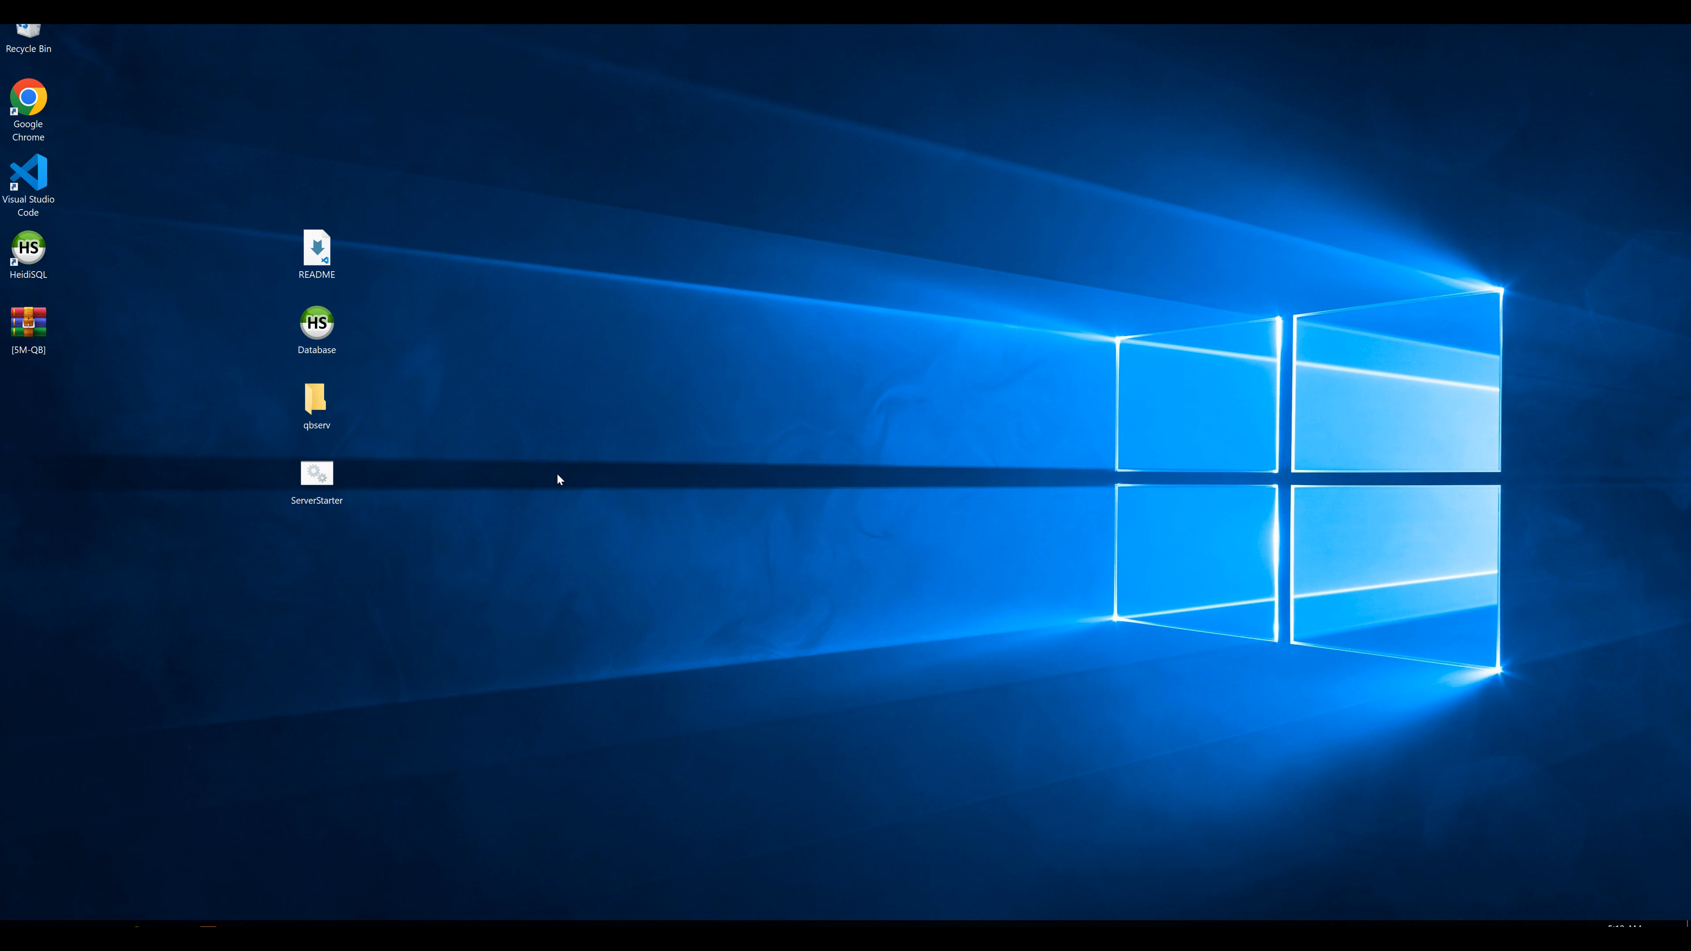
# - Switch to HeidiSQL and create a database named qb in the databases session with the default collation
pyautogui.click(247, 926)
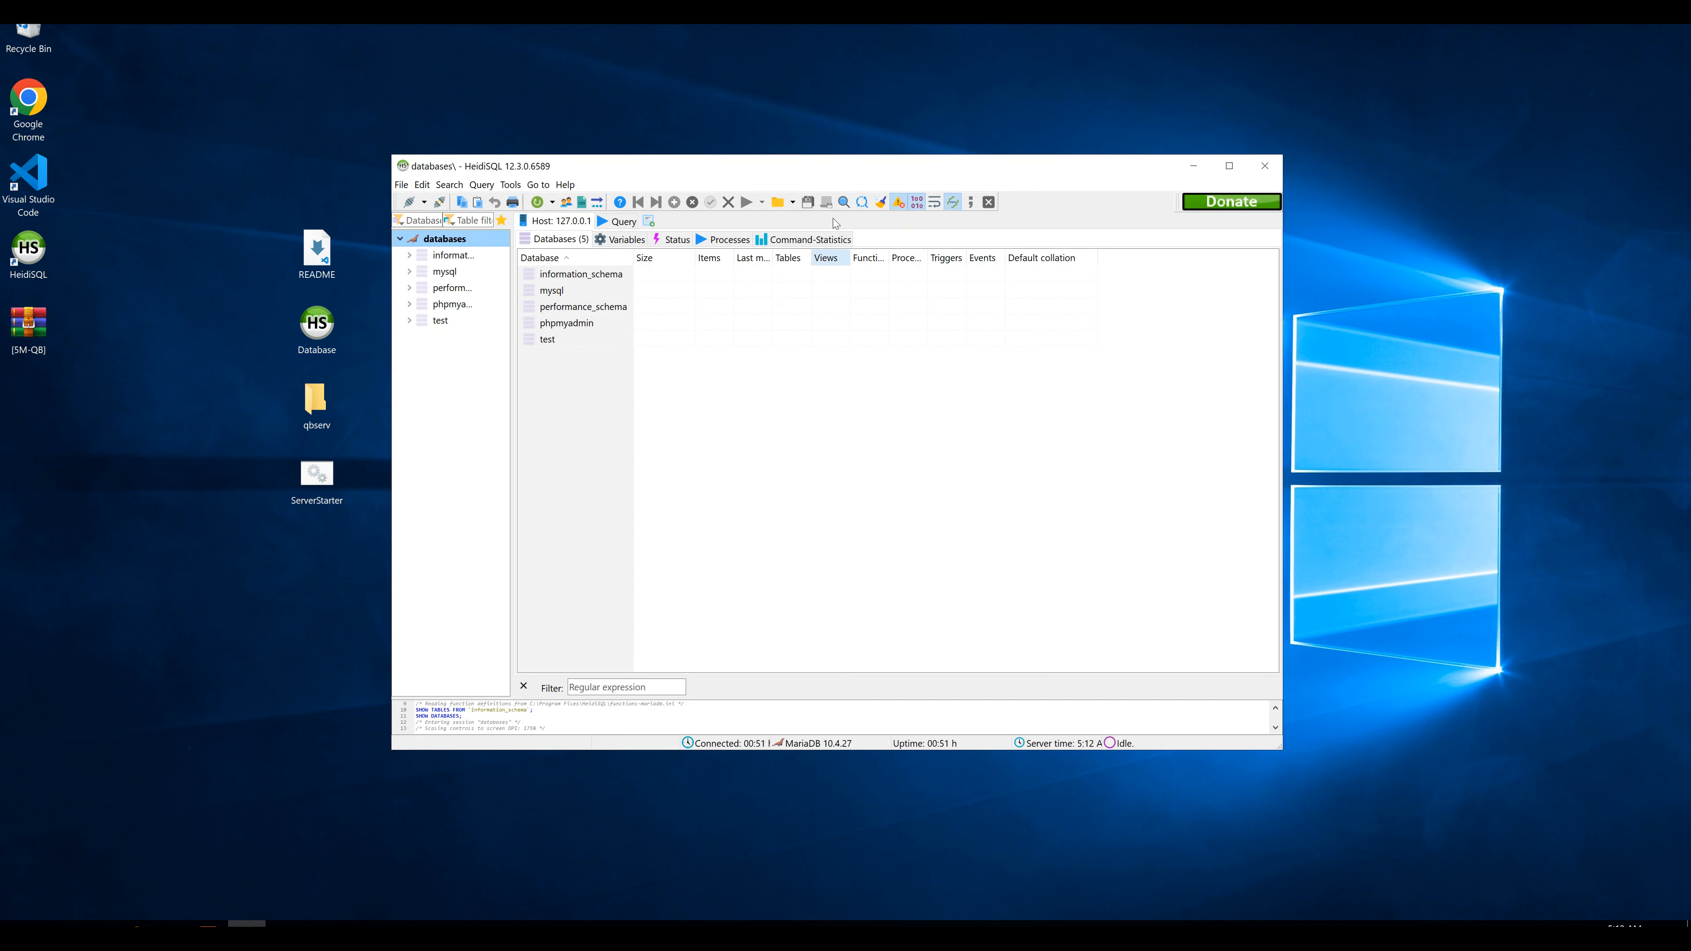
pyautogui.moveTo(879, 167); pyautogui.dragTo(1051, 168)
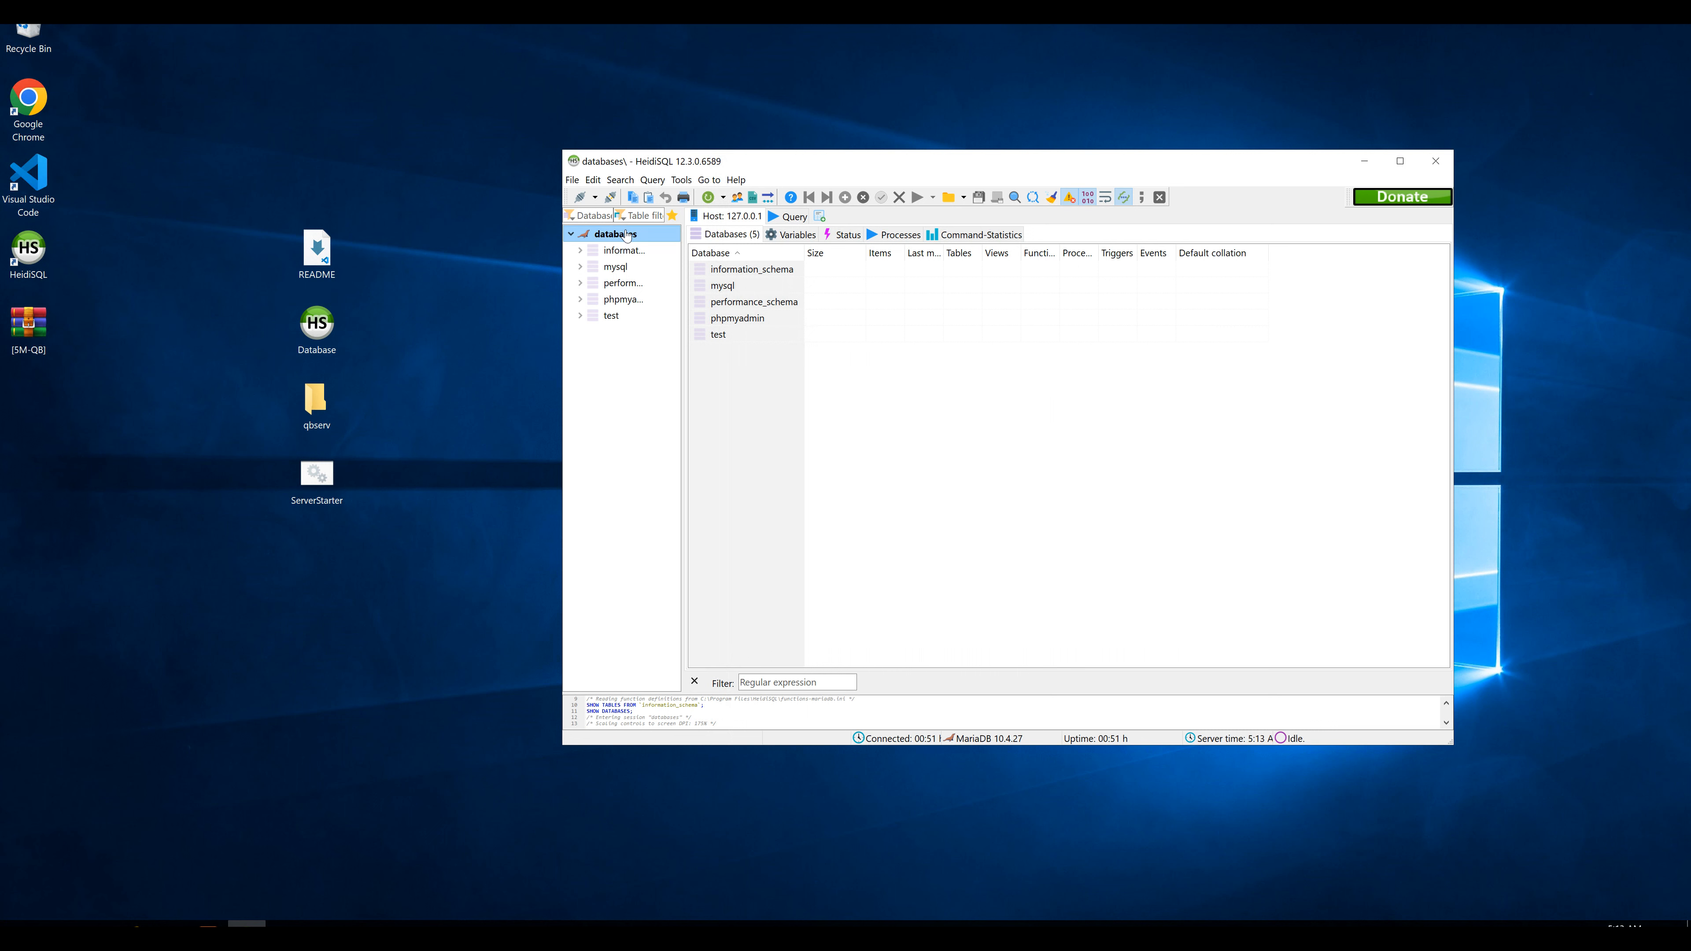
pyautogui.click(621, 265)
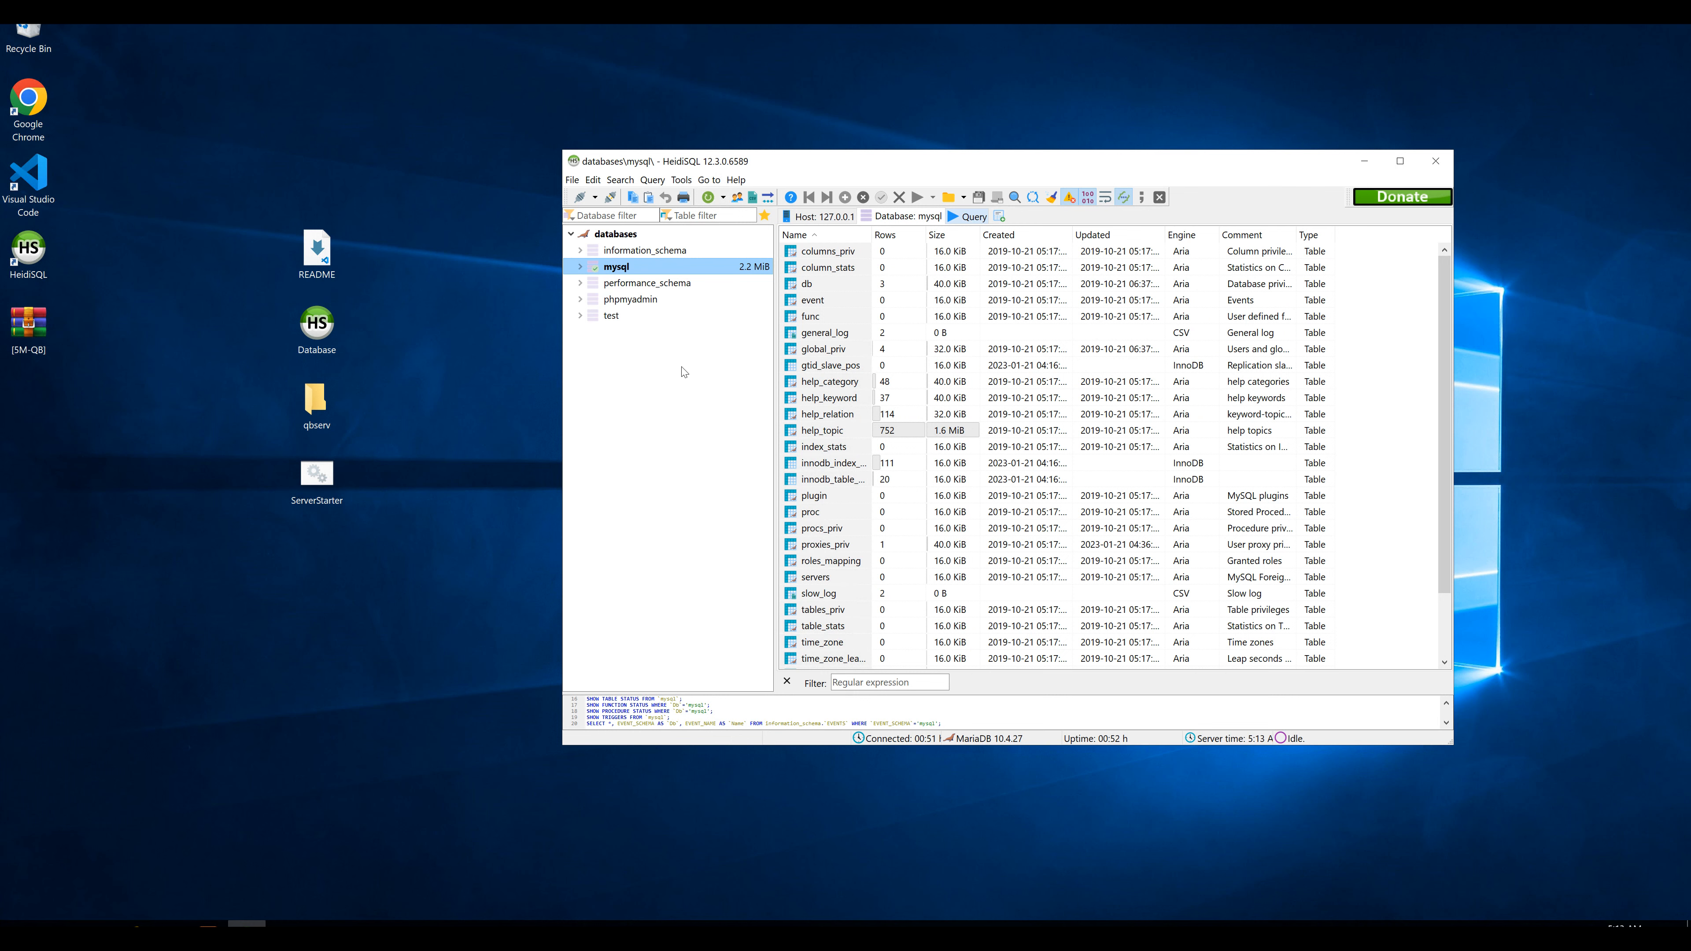
pyautogui.click(602, 234)
pyautogui.rightClick(596, 234)
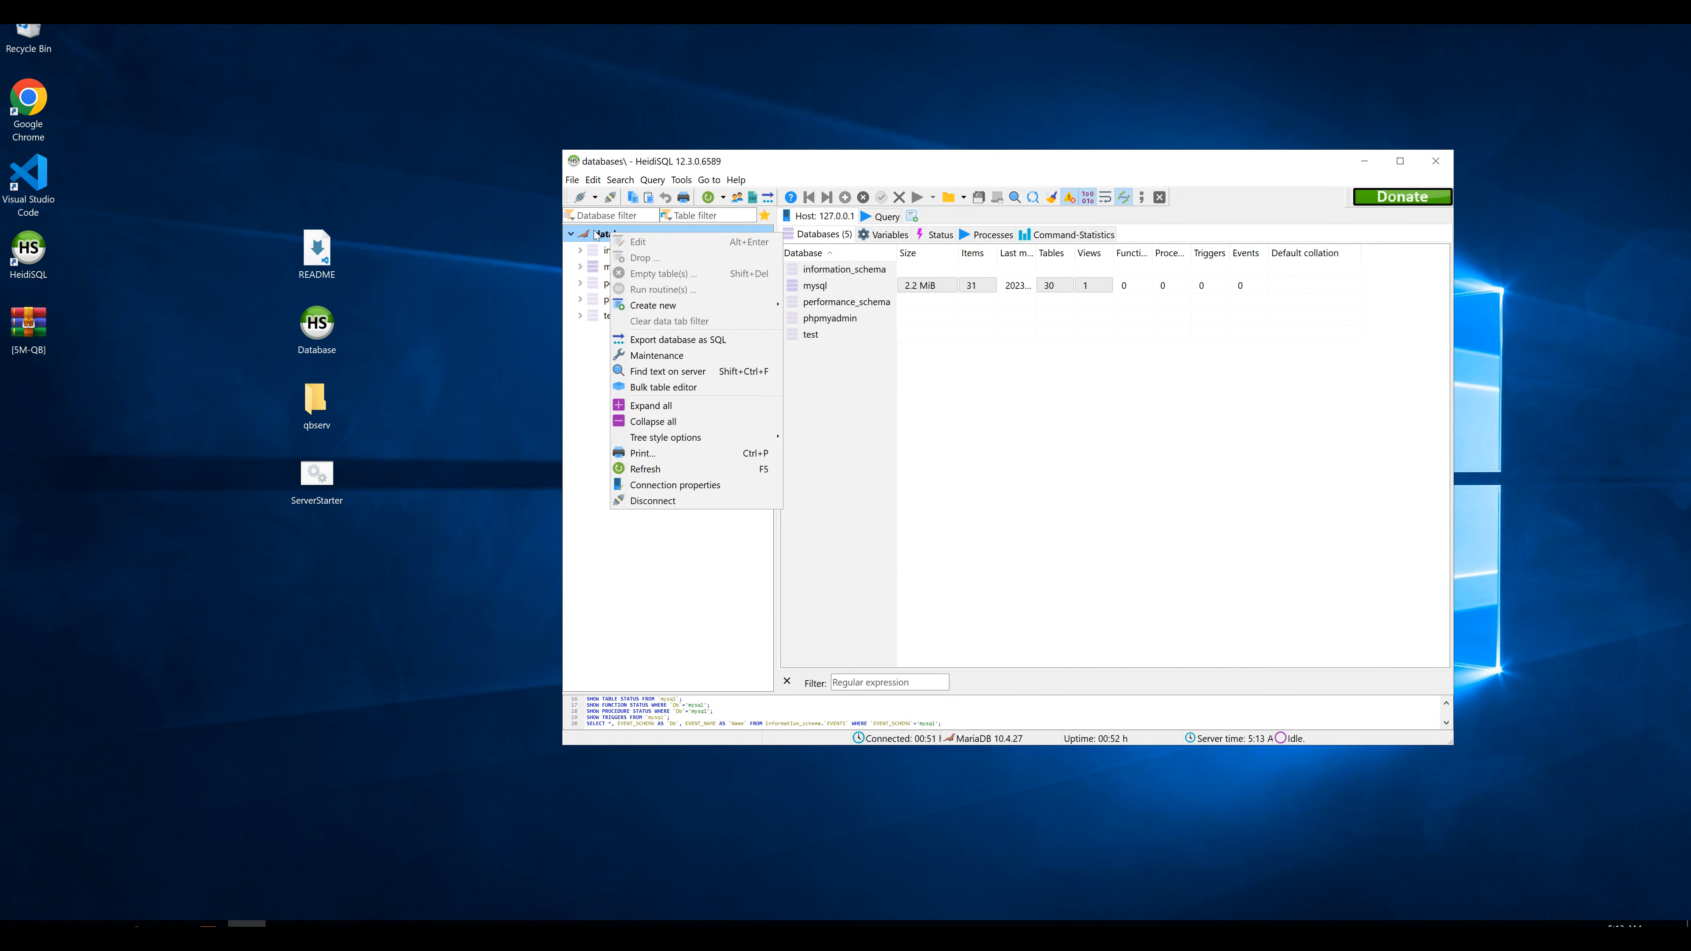
pyautogui.moveTo(700, 308)
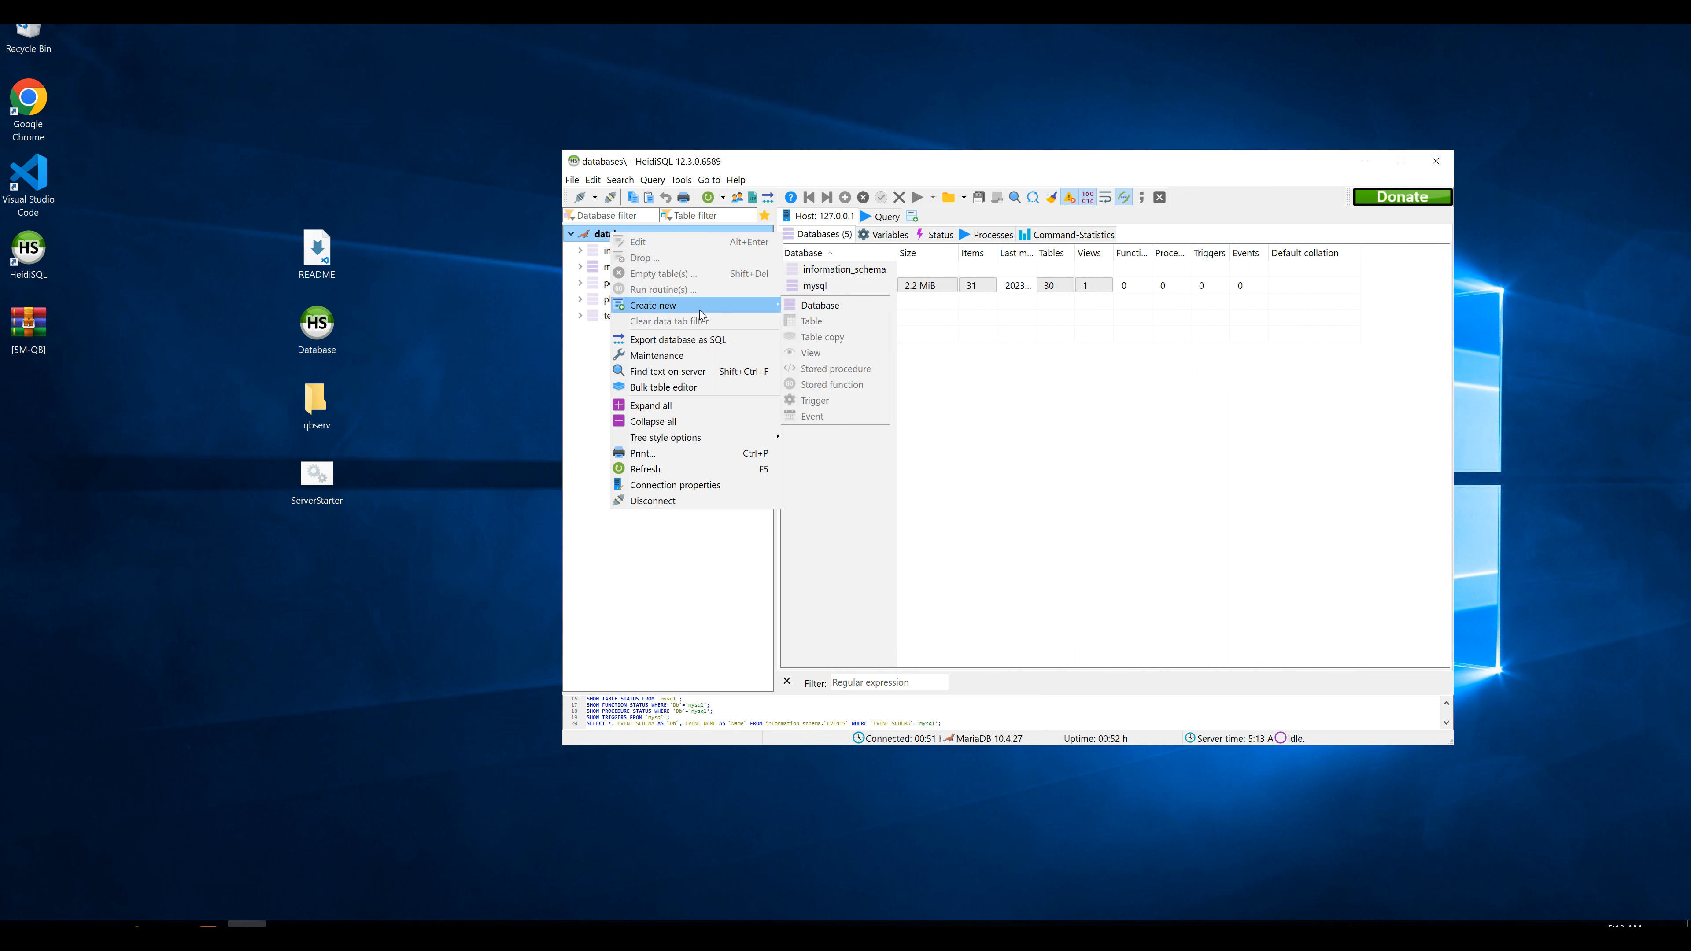
pyautogui.click(809, 308)
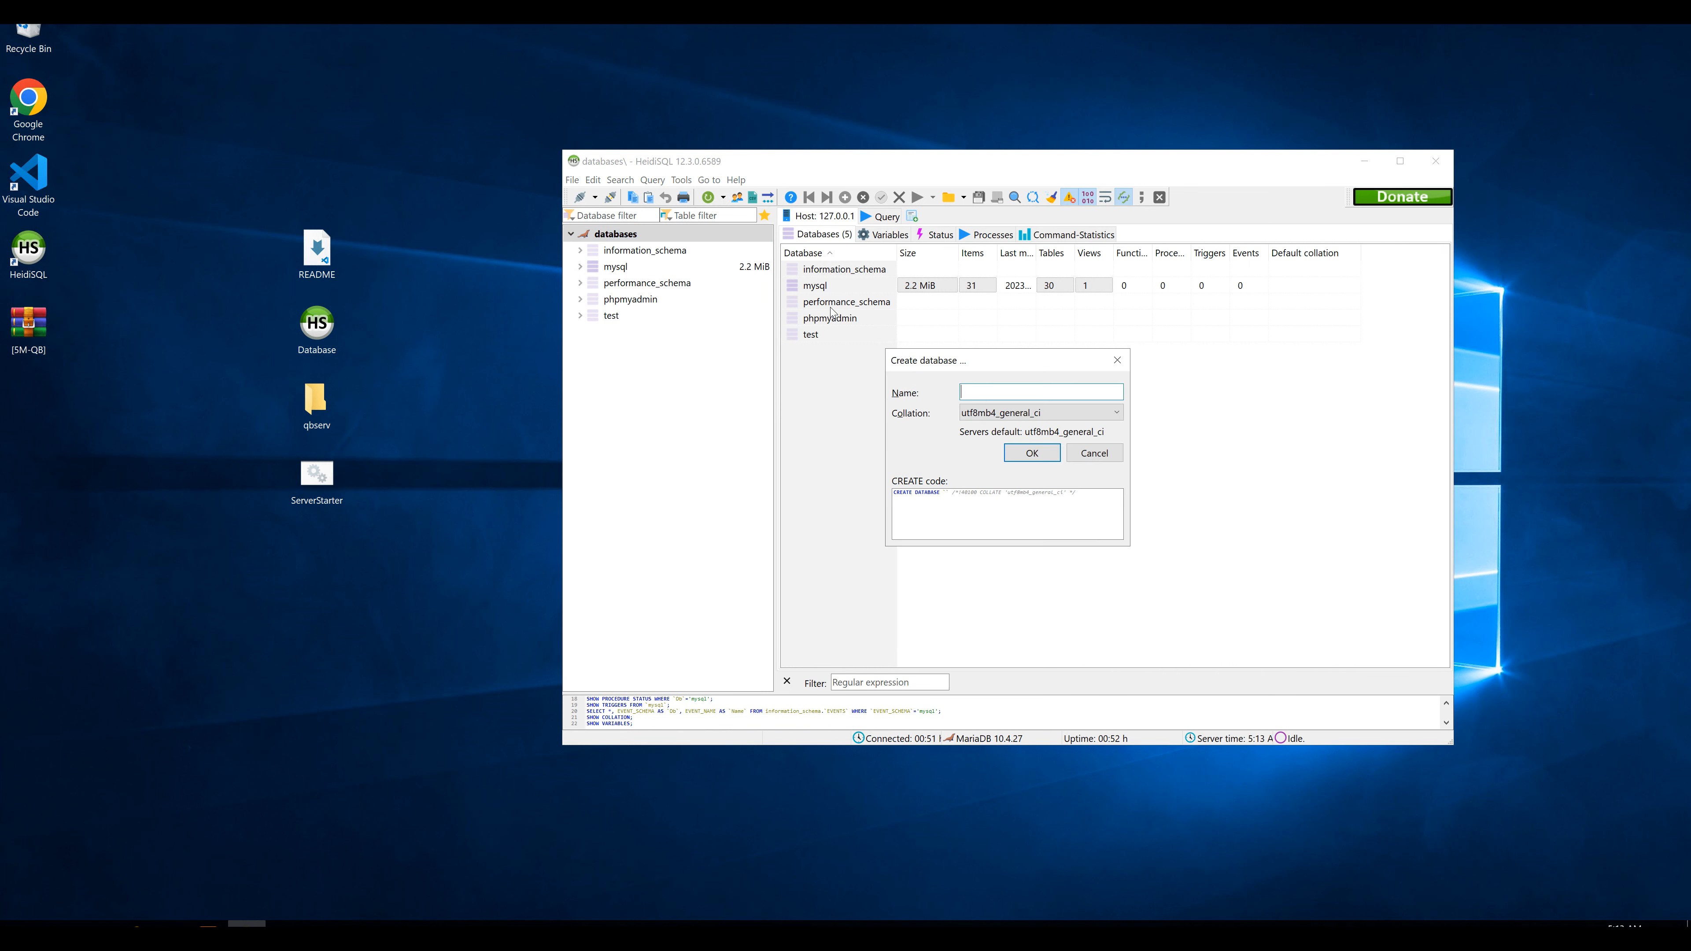
pyautogui.write('qb')
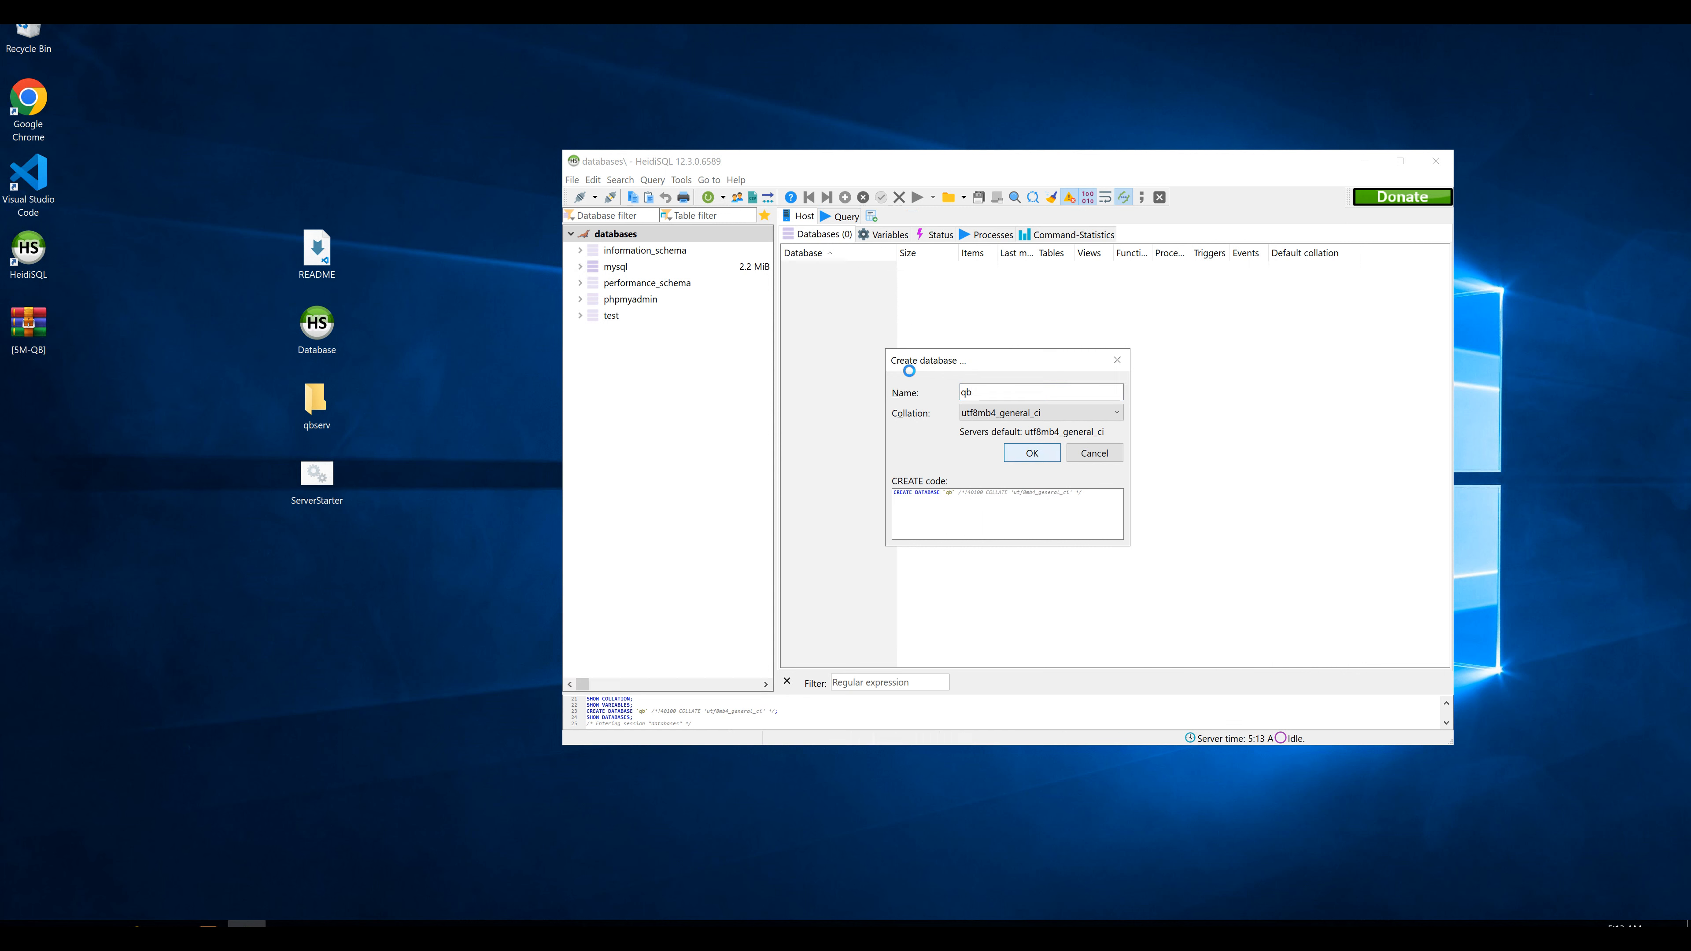
pyautogui.click(1032, 453)
# - Select the qb database, show its query editor, and enlarge the window and the editor area
pyautogui.click(609, 320)
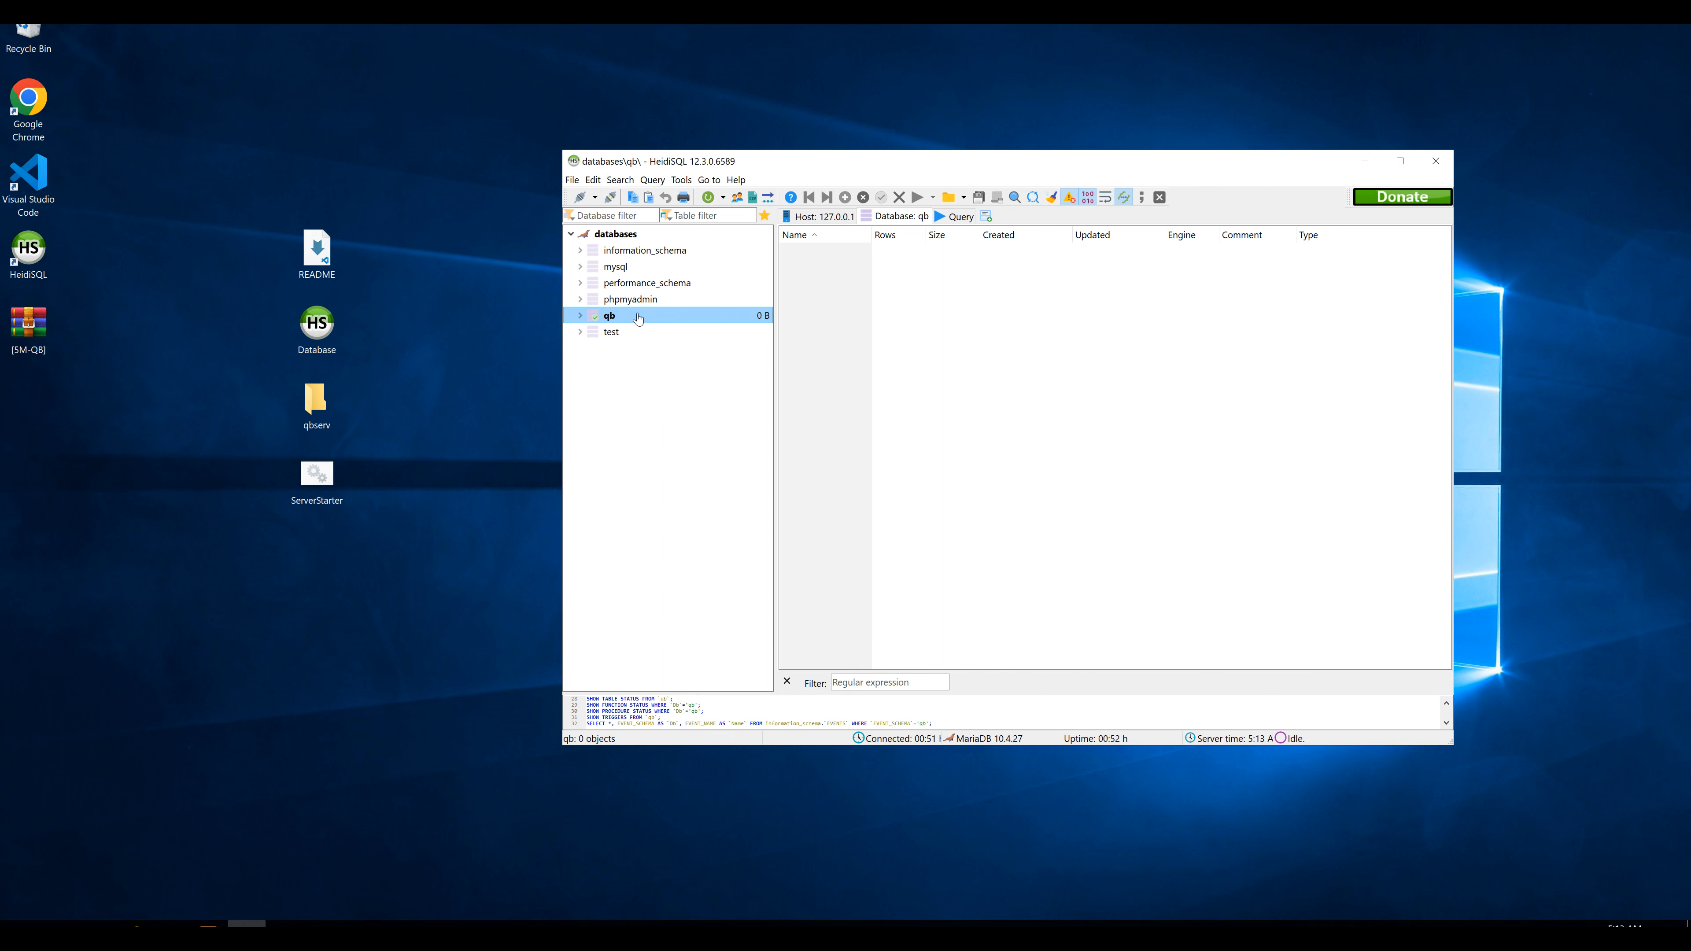
pyautogui.click(955, 217)
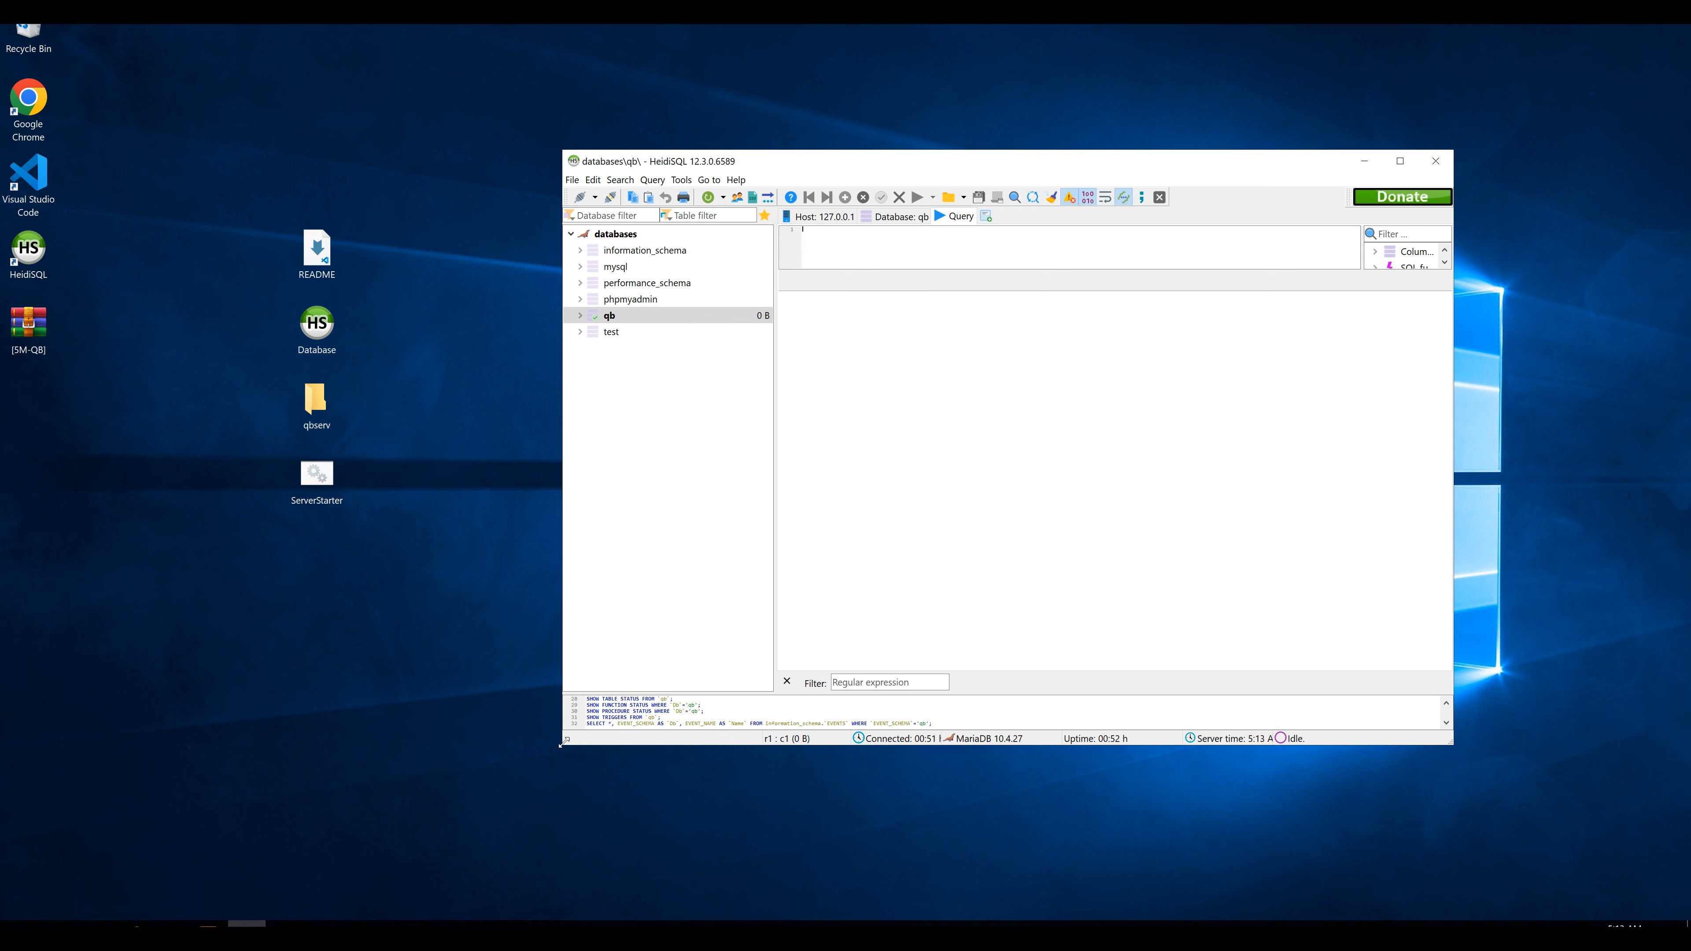
pyautogui.moveTo(561, 745); pyautogui.dragTo(487, 807)
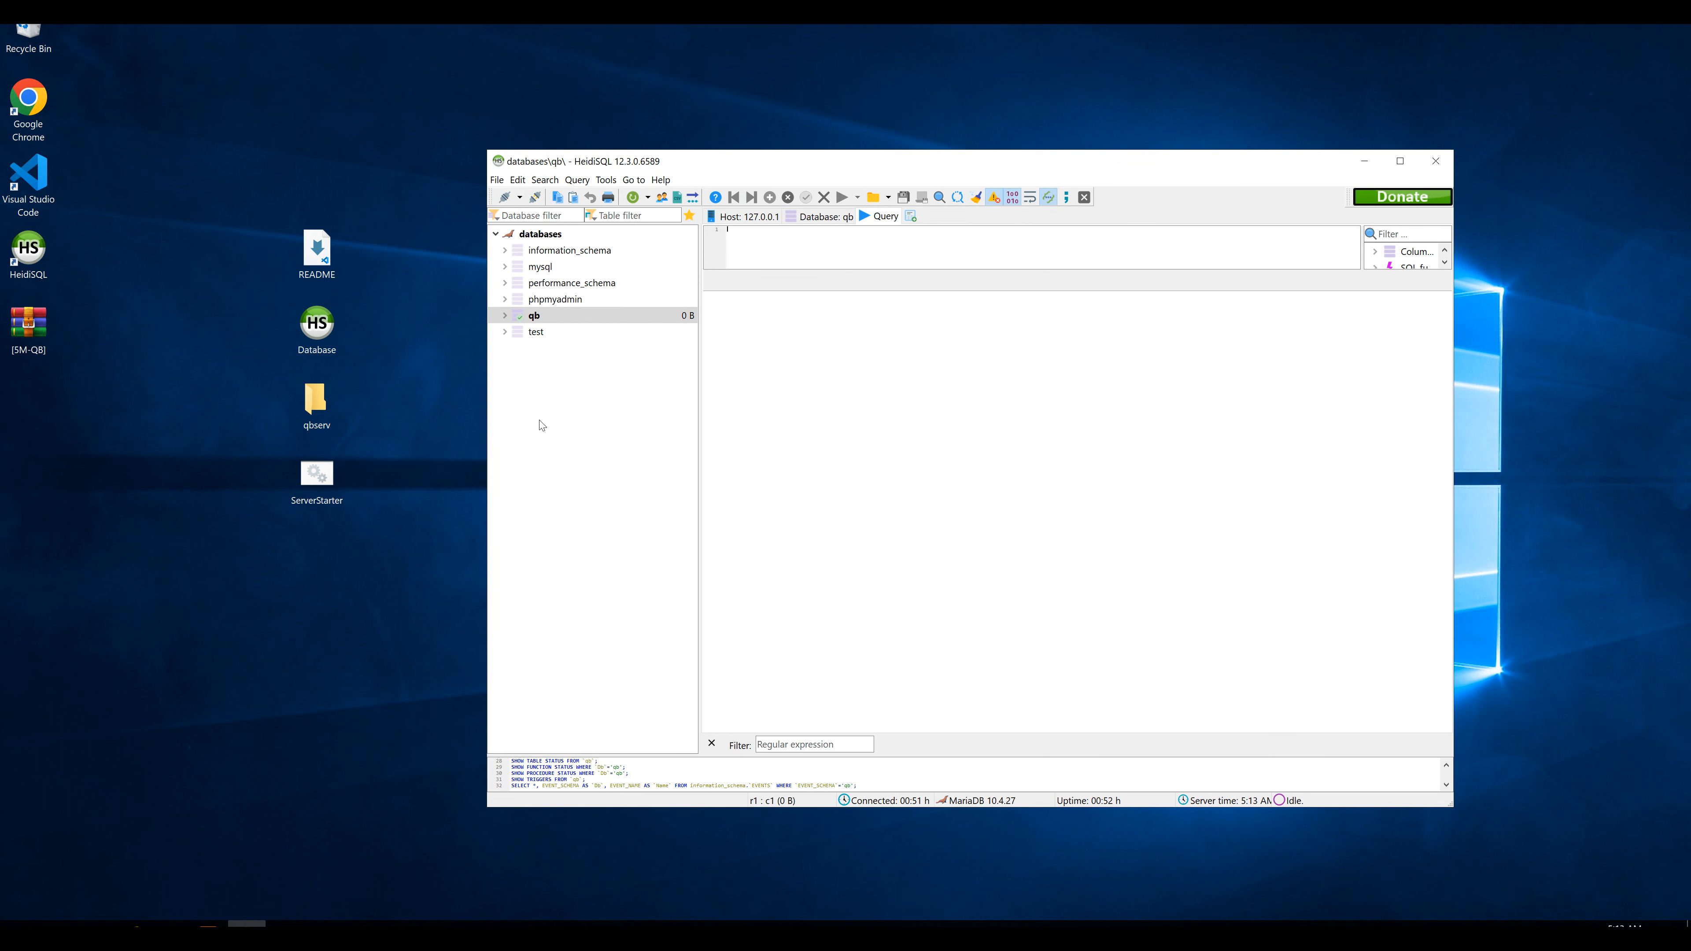
pyautogui.click(532, 318)
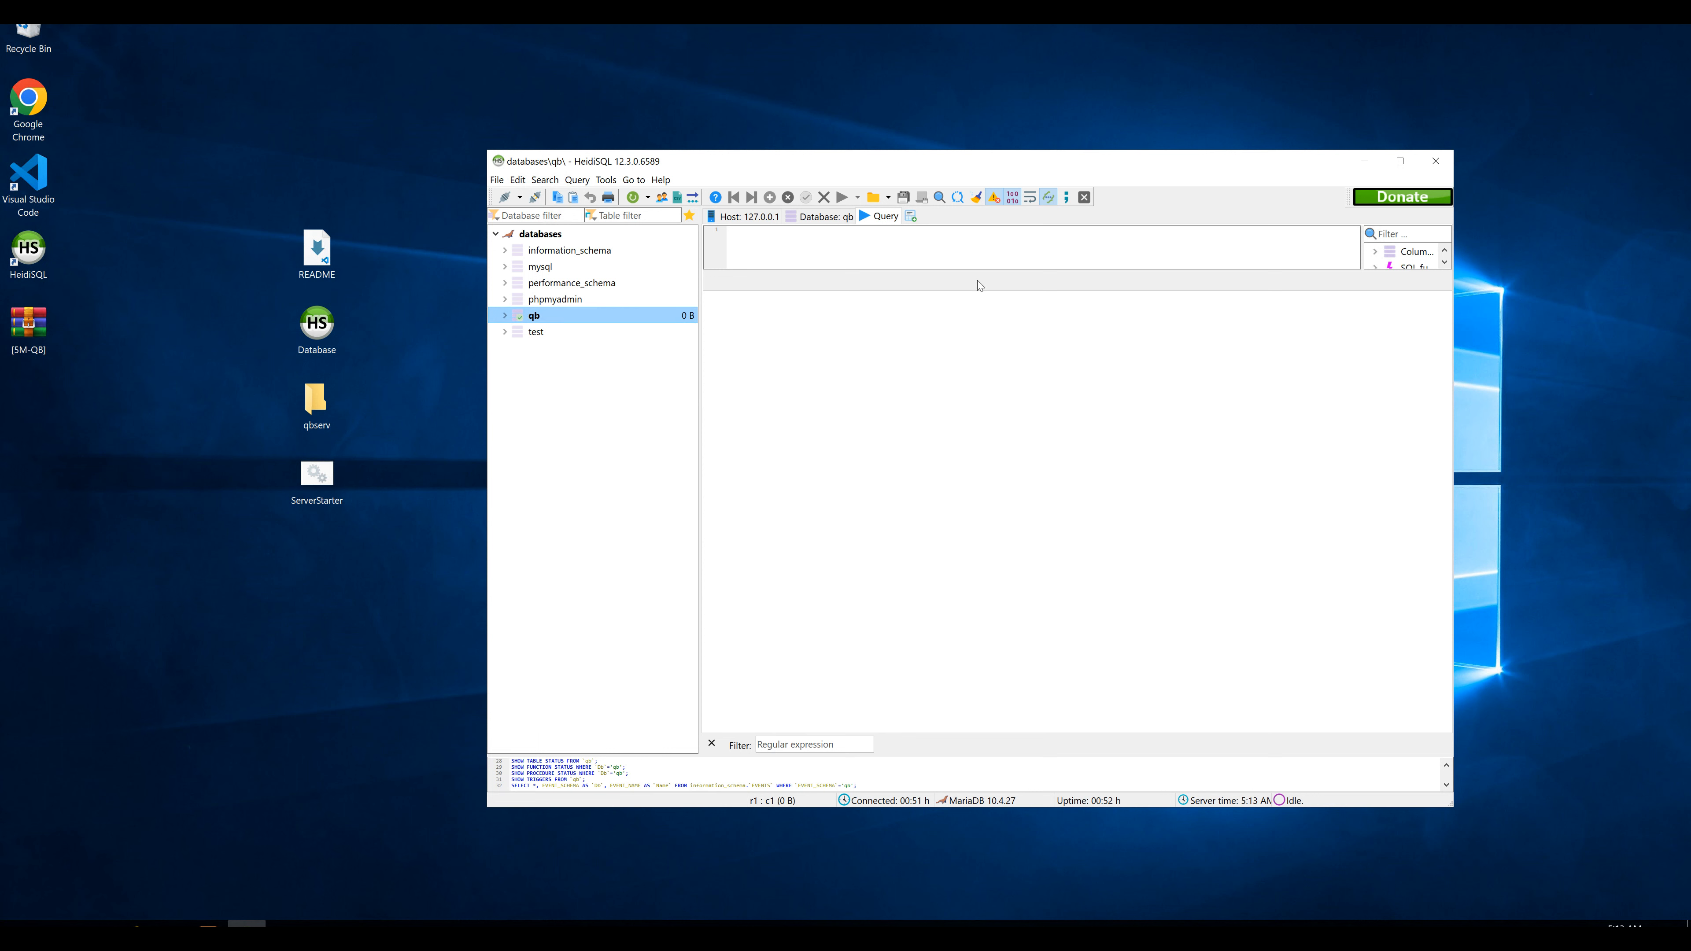
pyautogui.moveTo(978, 272); pyautogui.dragTo(969, 424)
# - Load the desktop's Database SQL file into the query editor and run it on the qb database
pyautogui.click(317, 335)
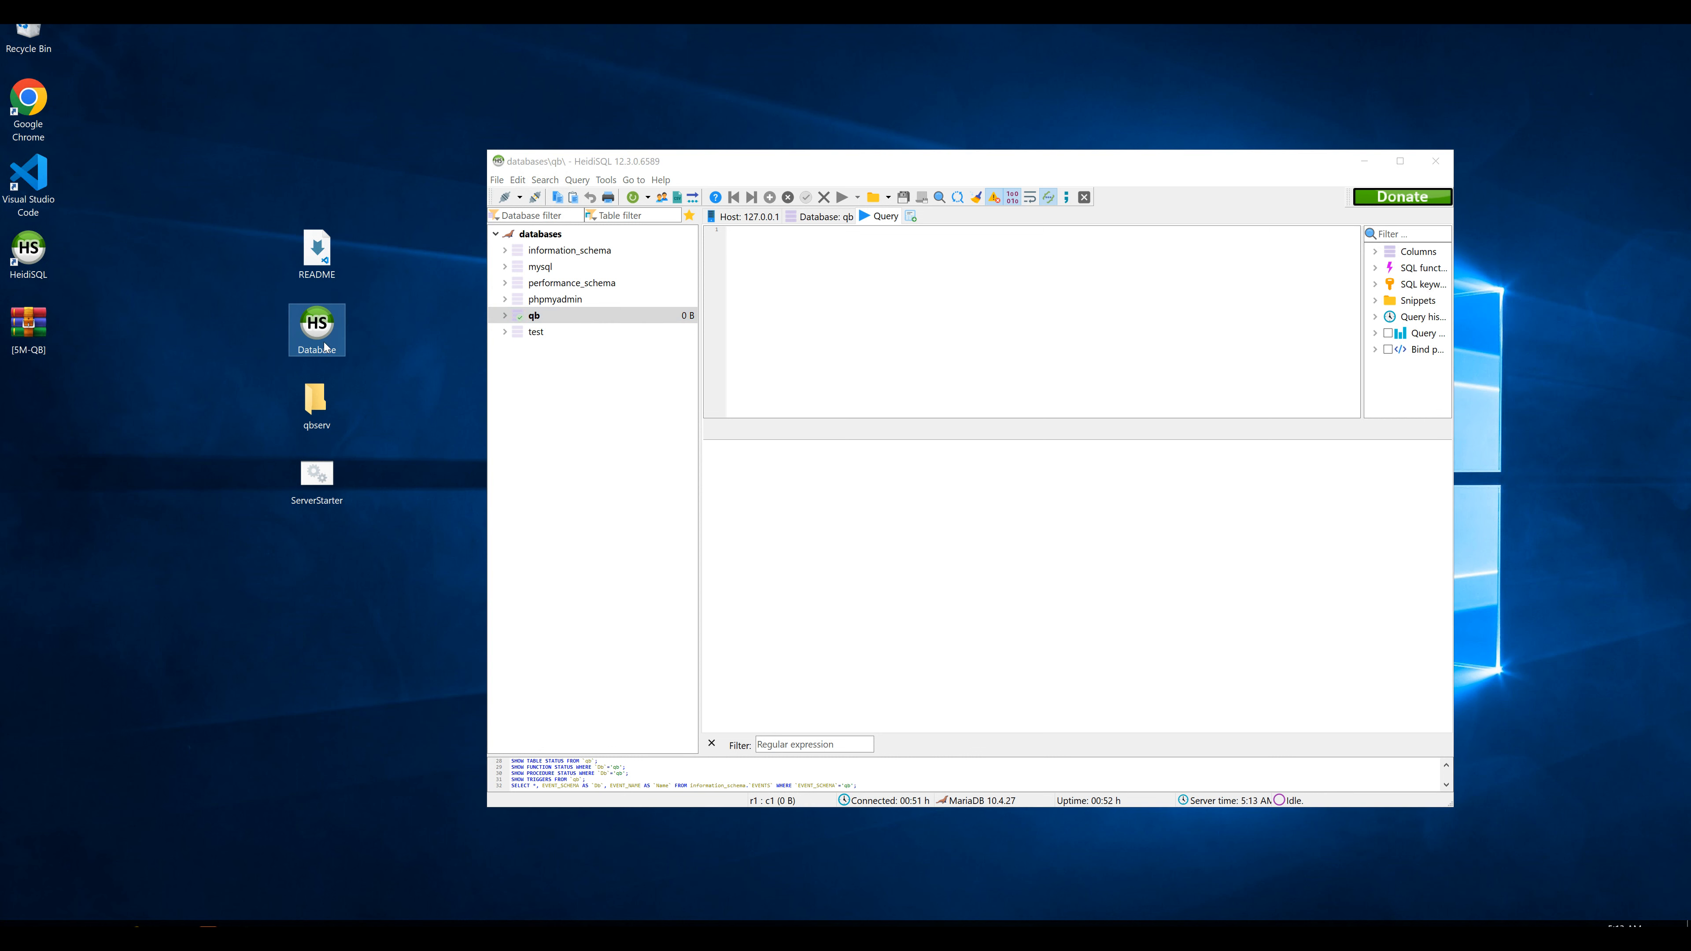
pyautogui.doubleClick(317, 331)
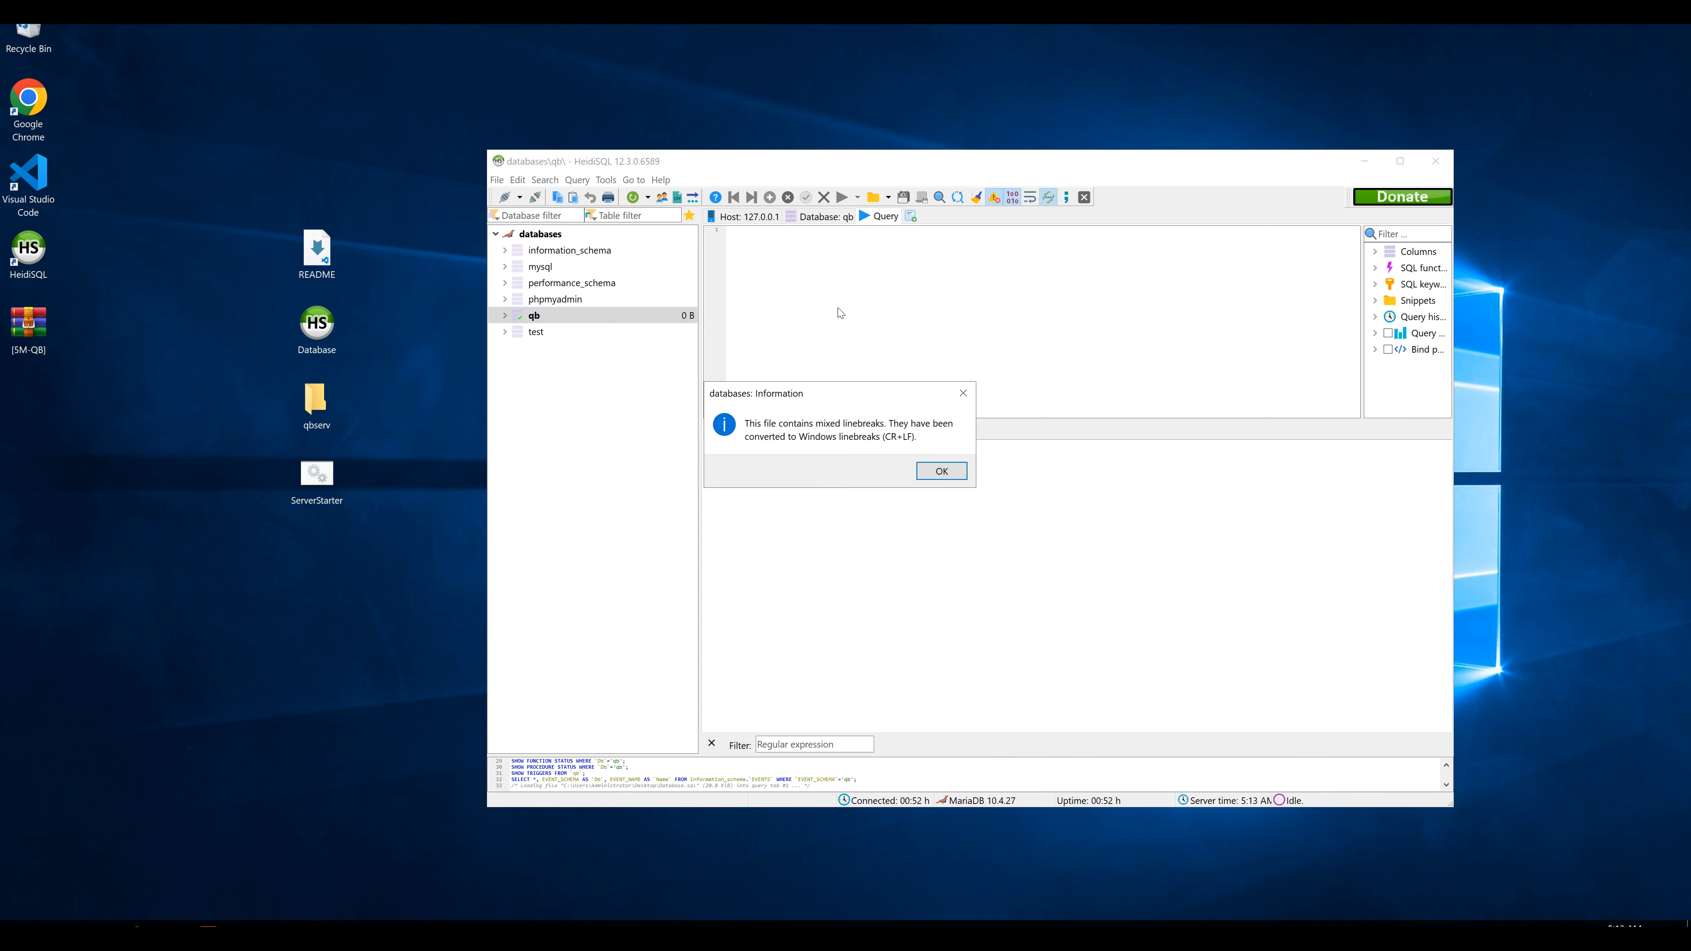
pyautogui.press('Return')
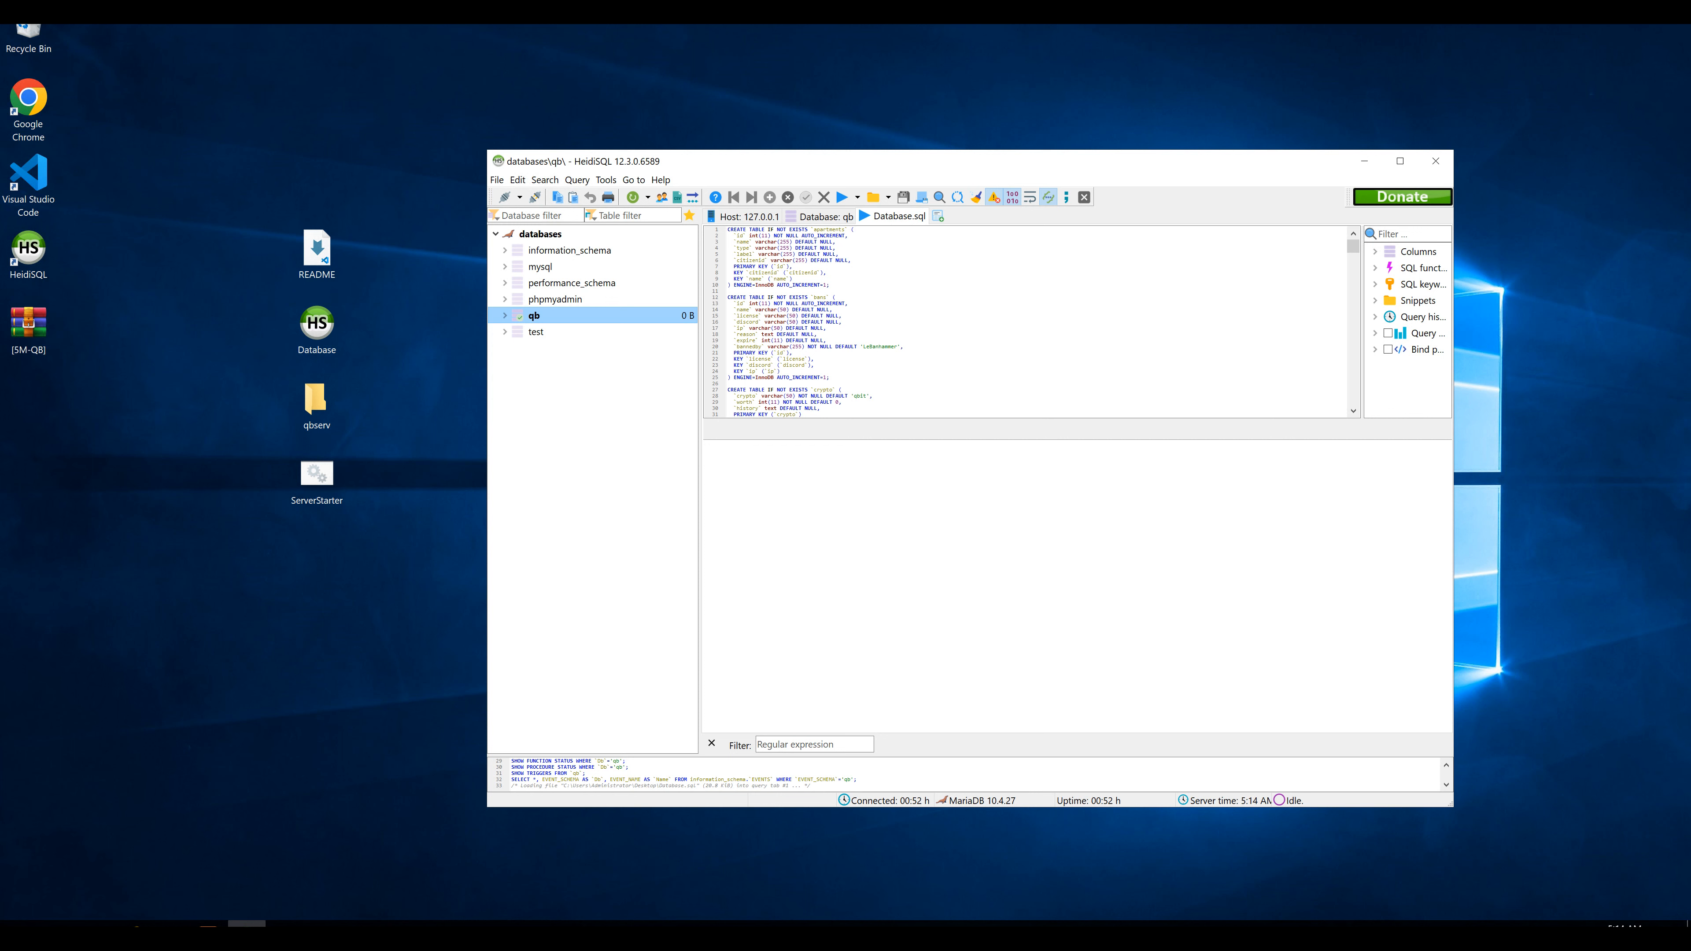
pyautogui.moveTo(913, 285)
pyautogui.mouseDown()
pyautogui.moveTo(912, 247)
pyautogui.moveTo(912, 334)
pyautogui.moveTo(912, 285)
pyautogui.mouseUp()
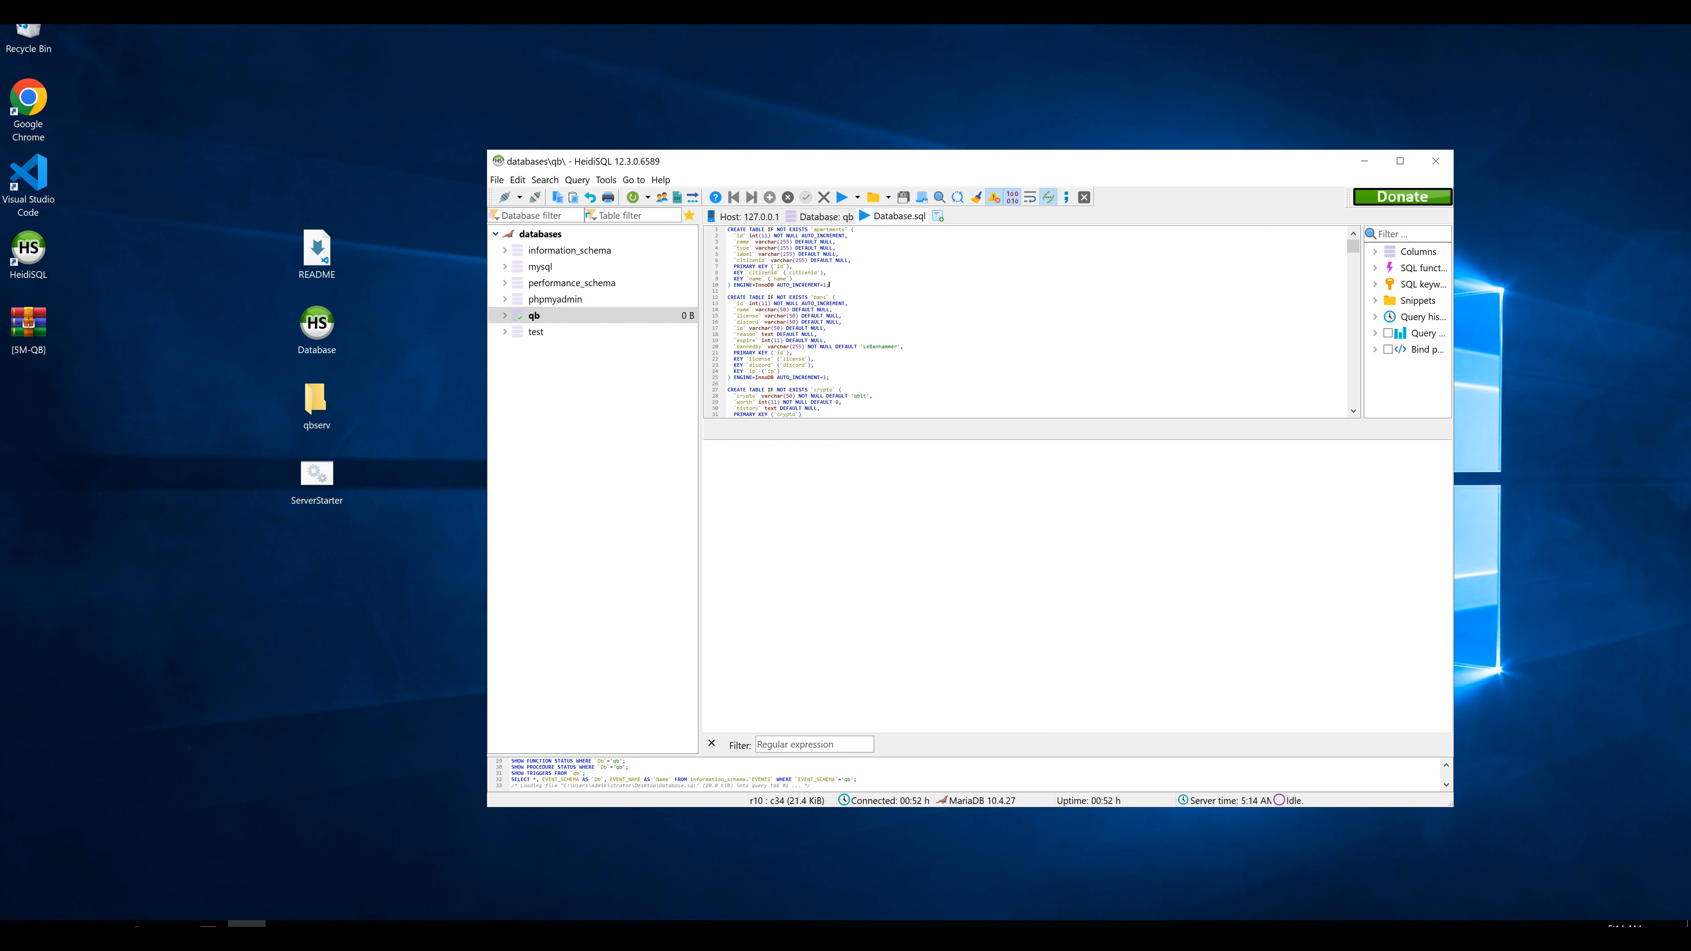
pyautogui.press('F9')
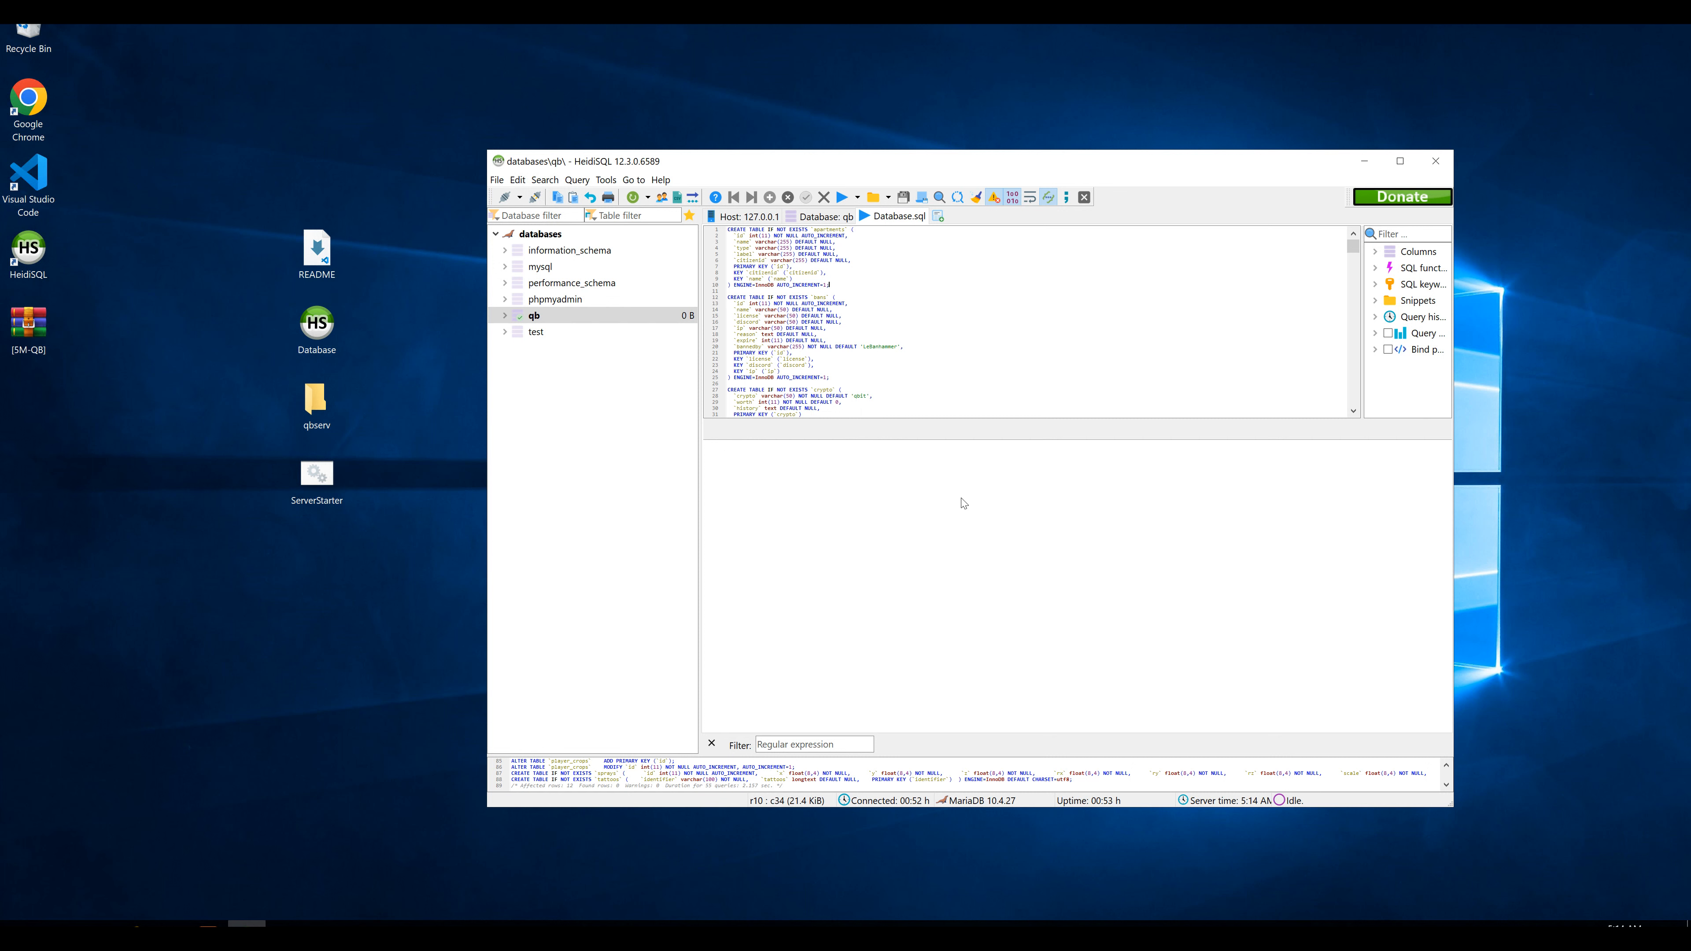
# - Refresh the database tree and expand qb to check its imported tables
pyautogui.doubleClick(505, 323)
pyautogui.doubleClick(536, 321)
pyautogui.doubleClick(537, 320)
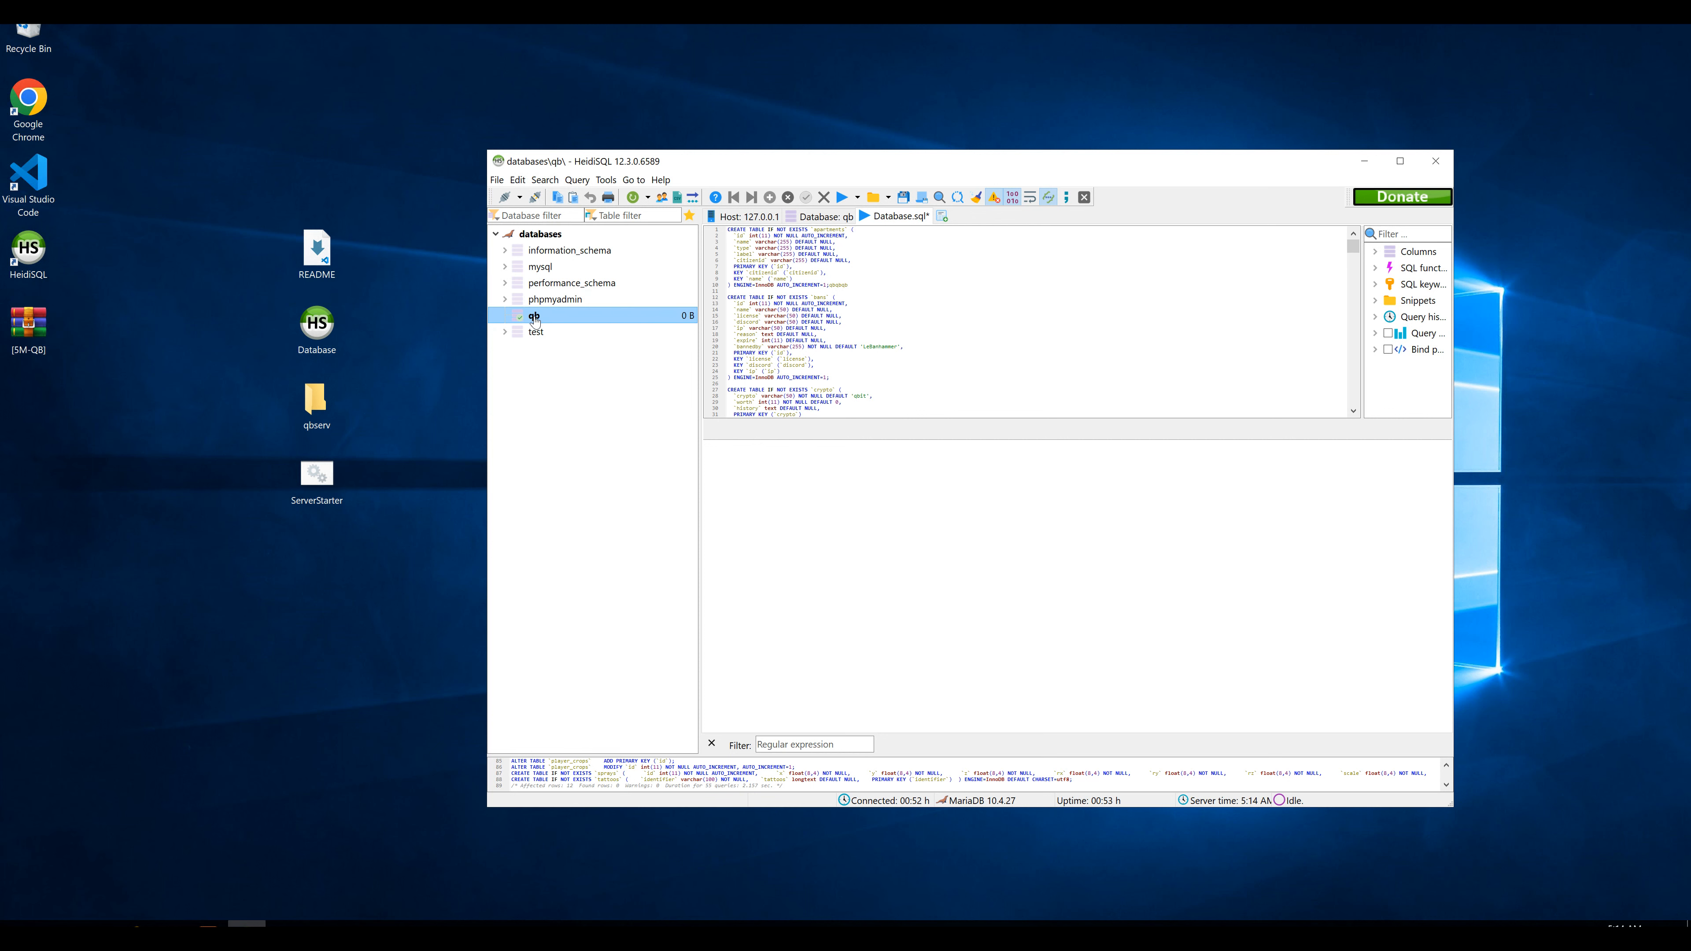
pyautogui.rightClick(536, 322)
pyautogui.click(632, 559)
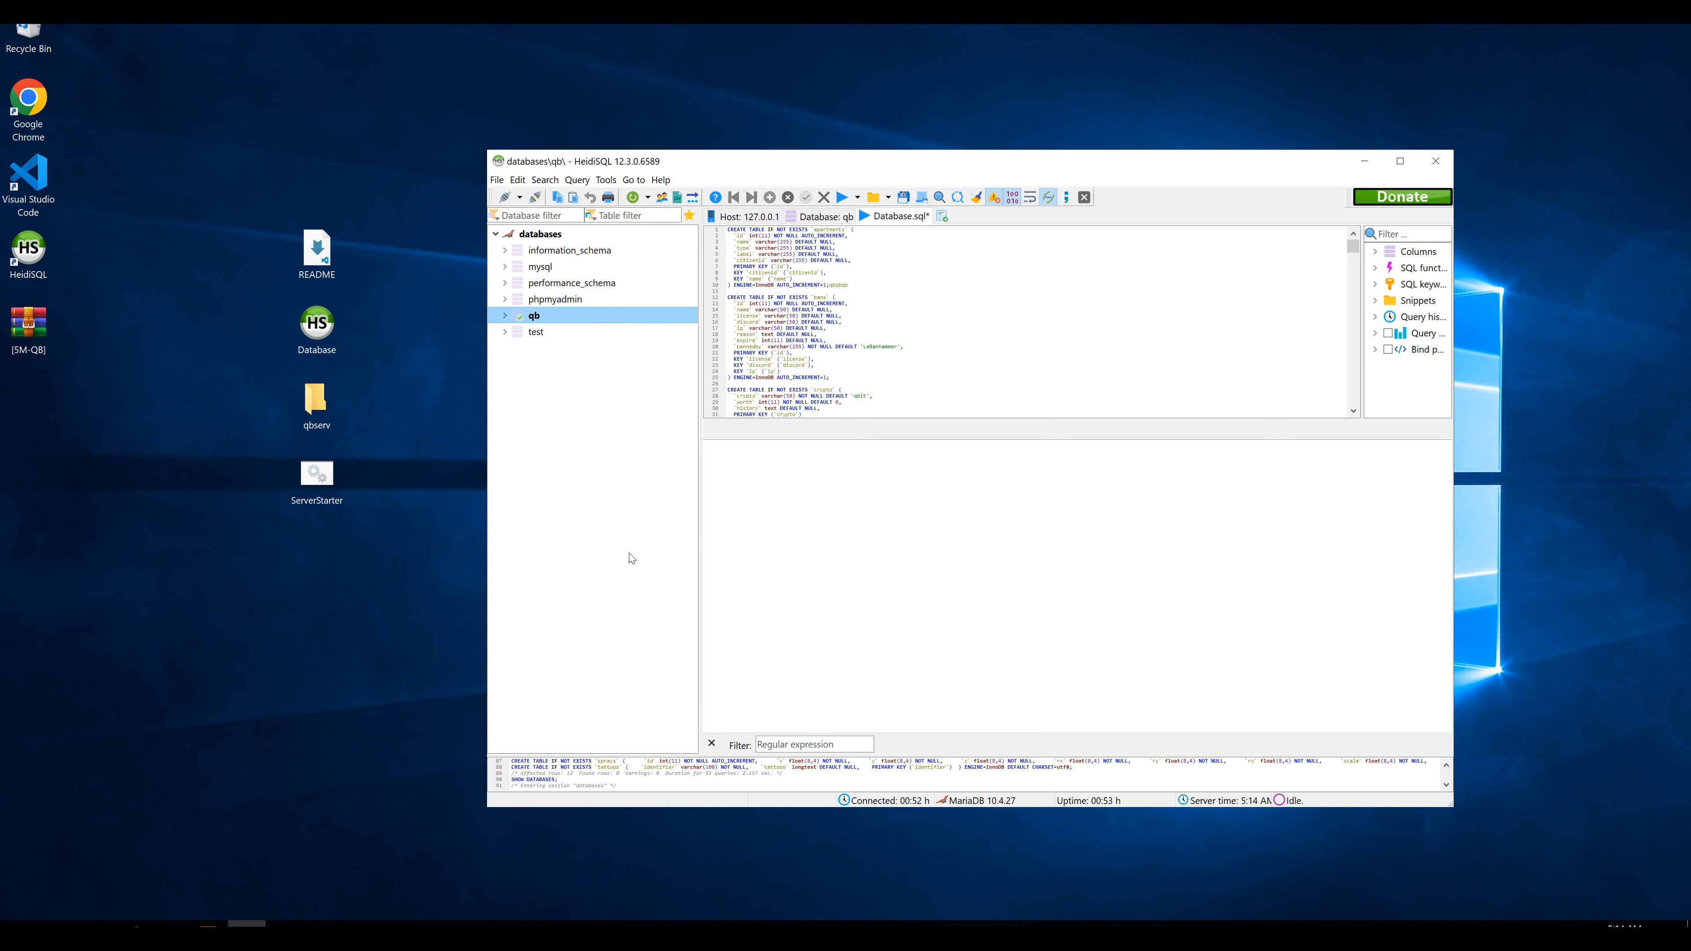
pyautogui.click(507, 320)
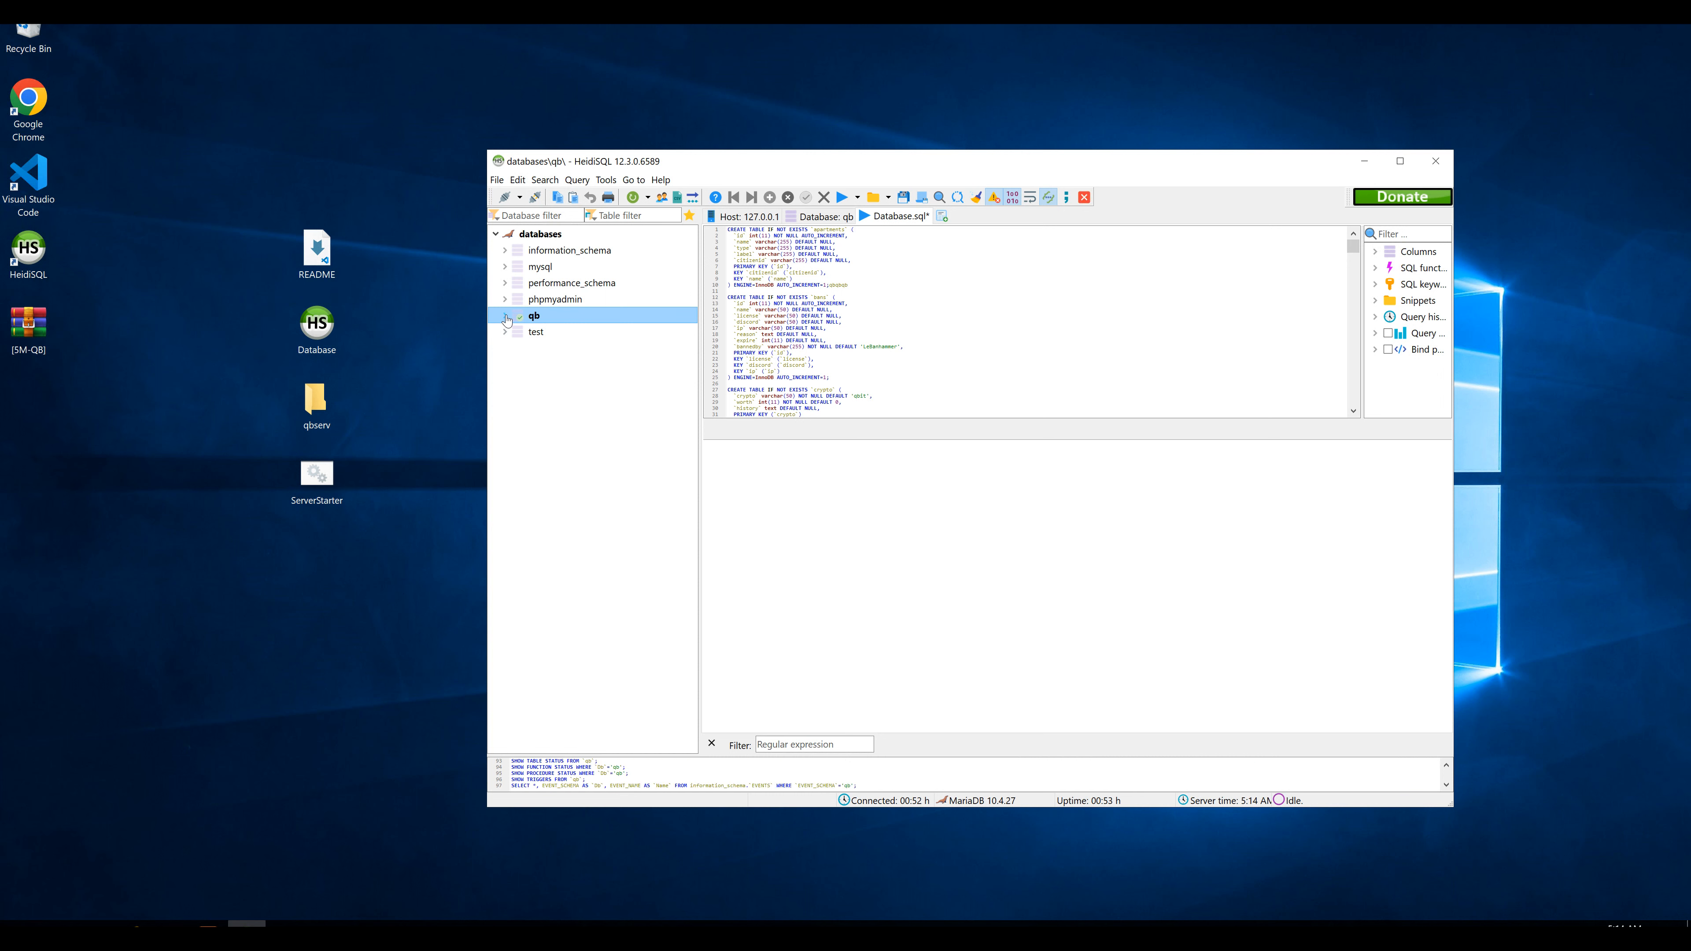
pyautogui.click(508, 320)
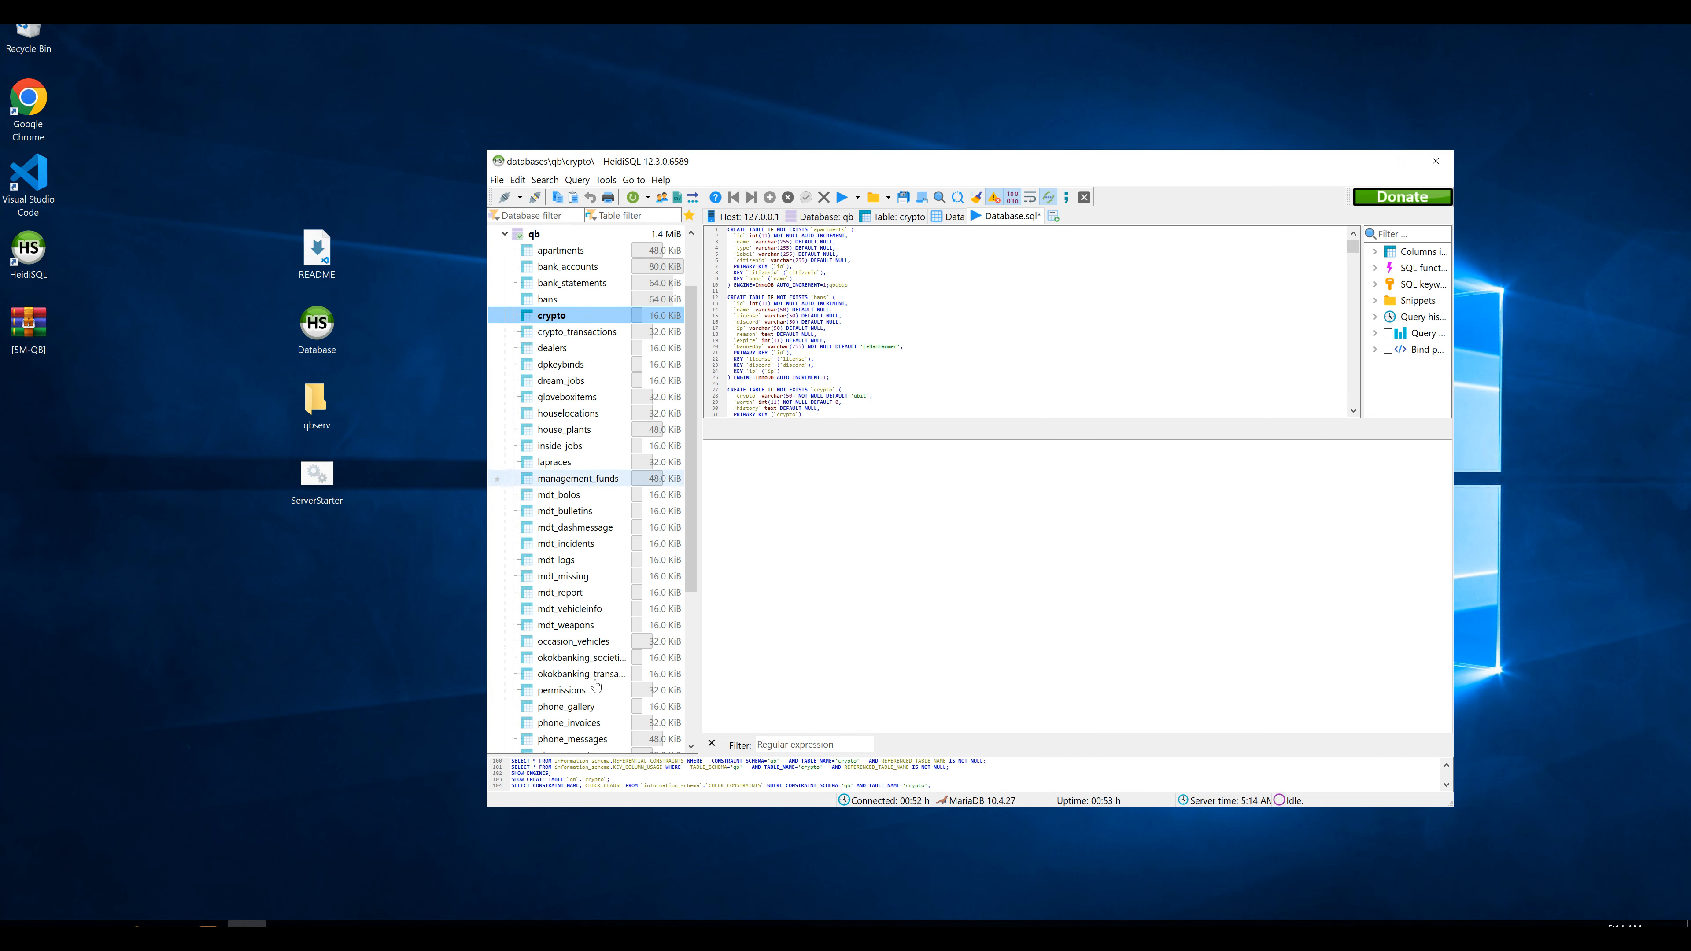
# - Find the permissions table in qb and view its data rows
pyautogui.scroll(-5, 519, 521)
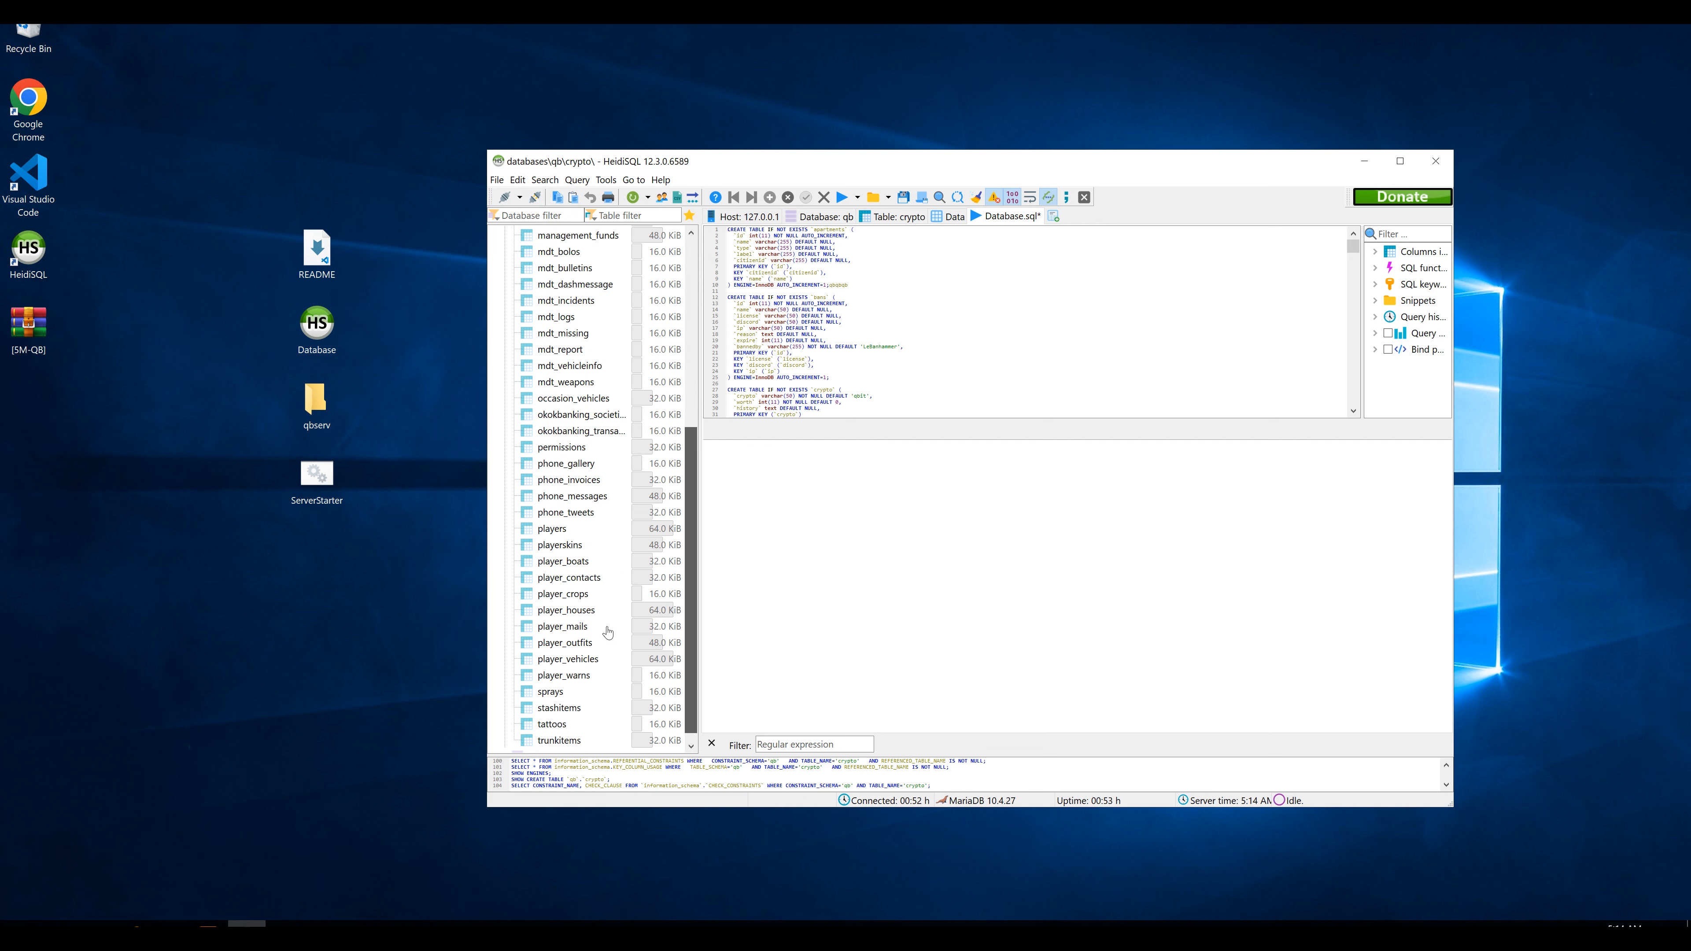
pyautogui.click(568, 450)
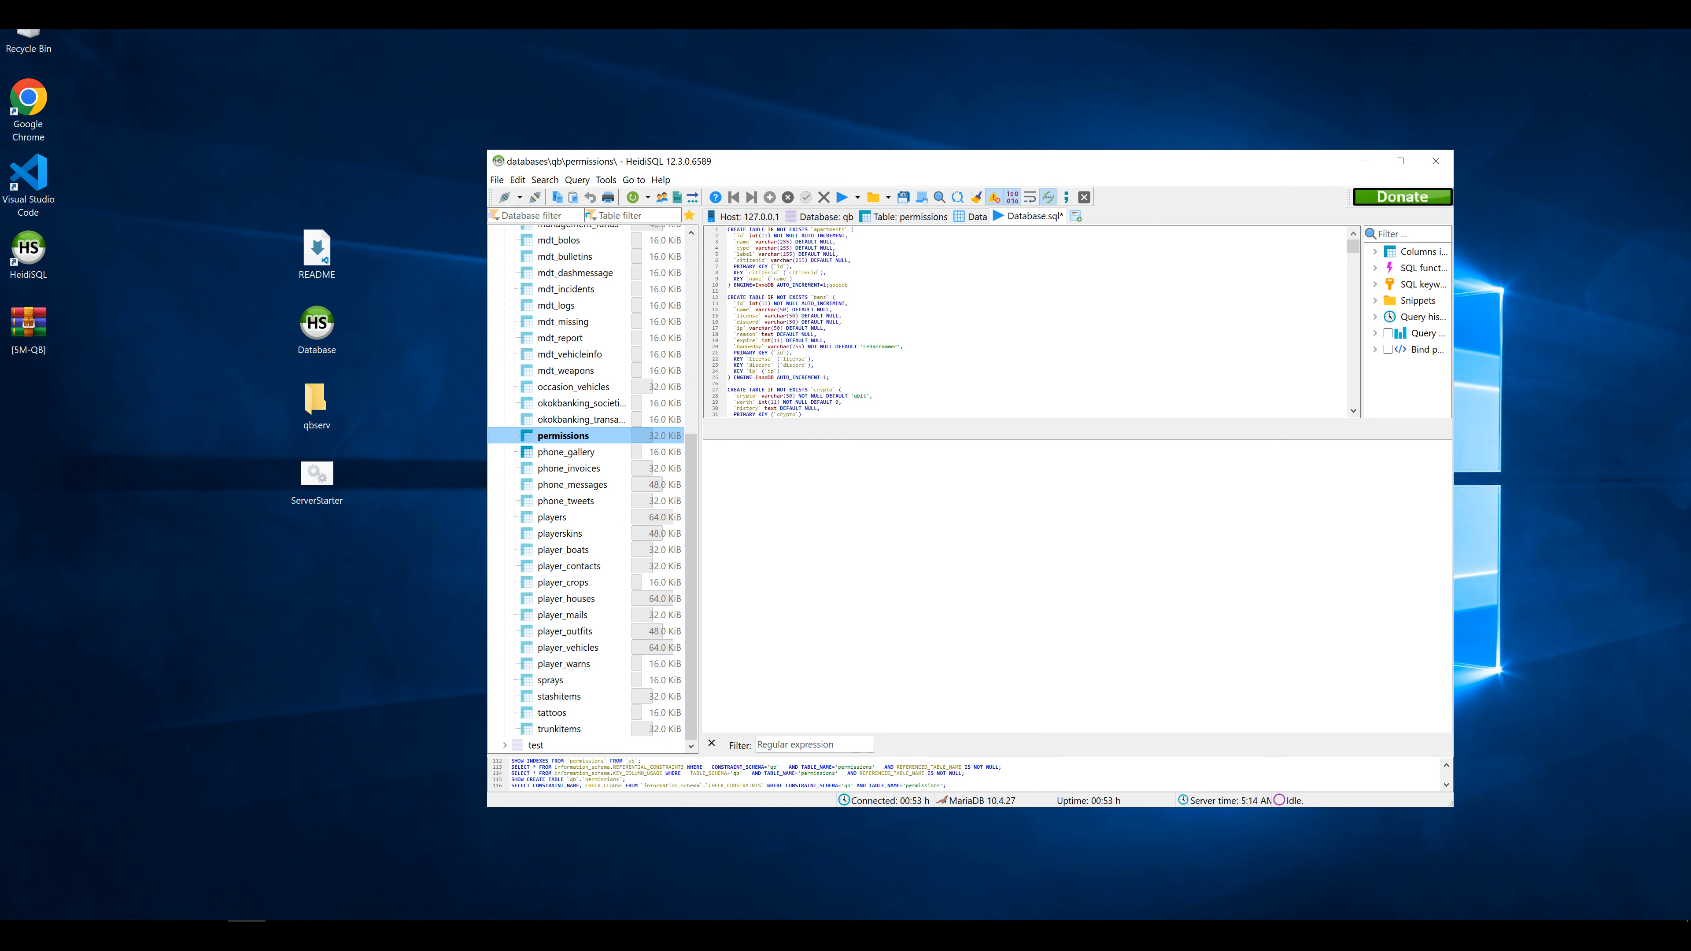
pyautogui.click(569, 453)
pyautogui.click(571, 436)
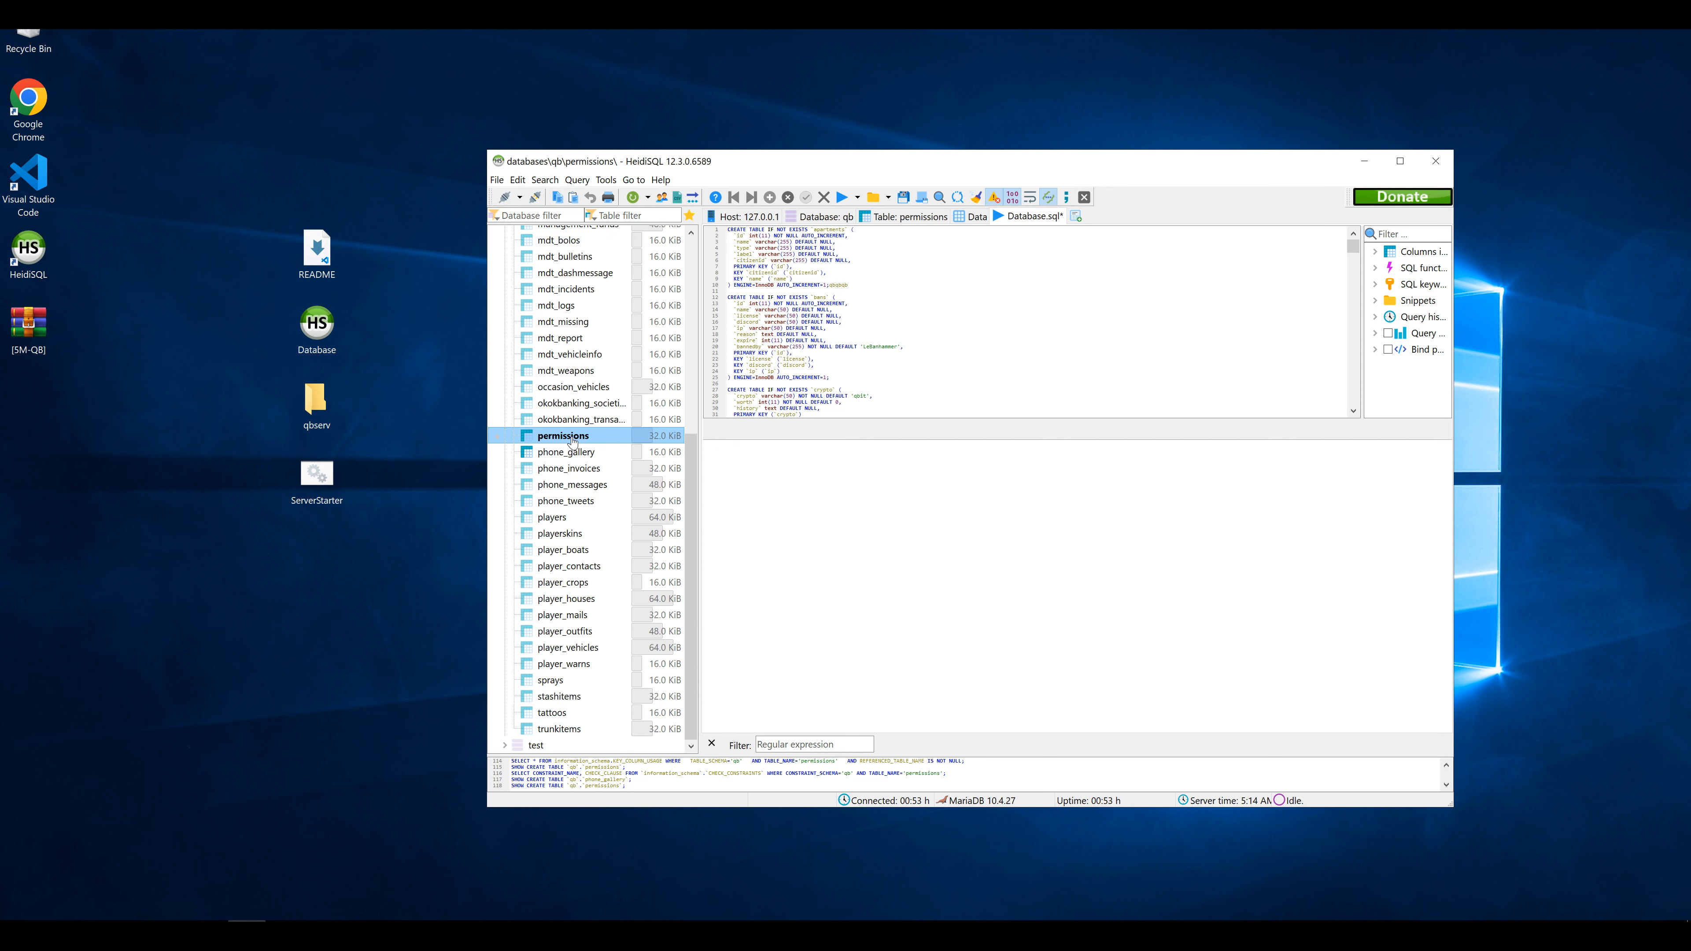
pyautogui.click(570, 453)
pyautogui.click(571, 437)
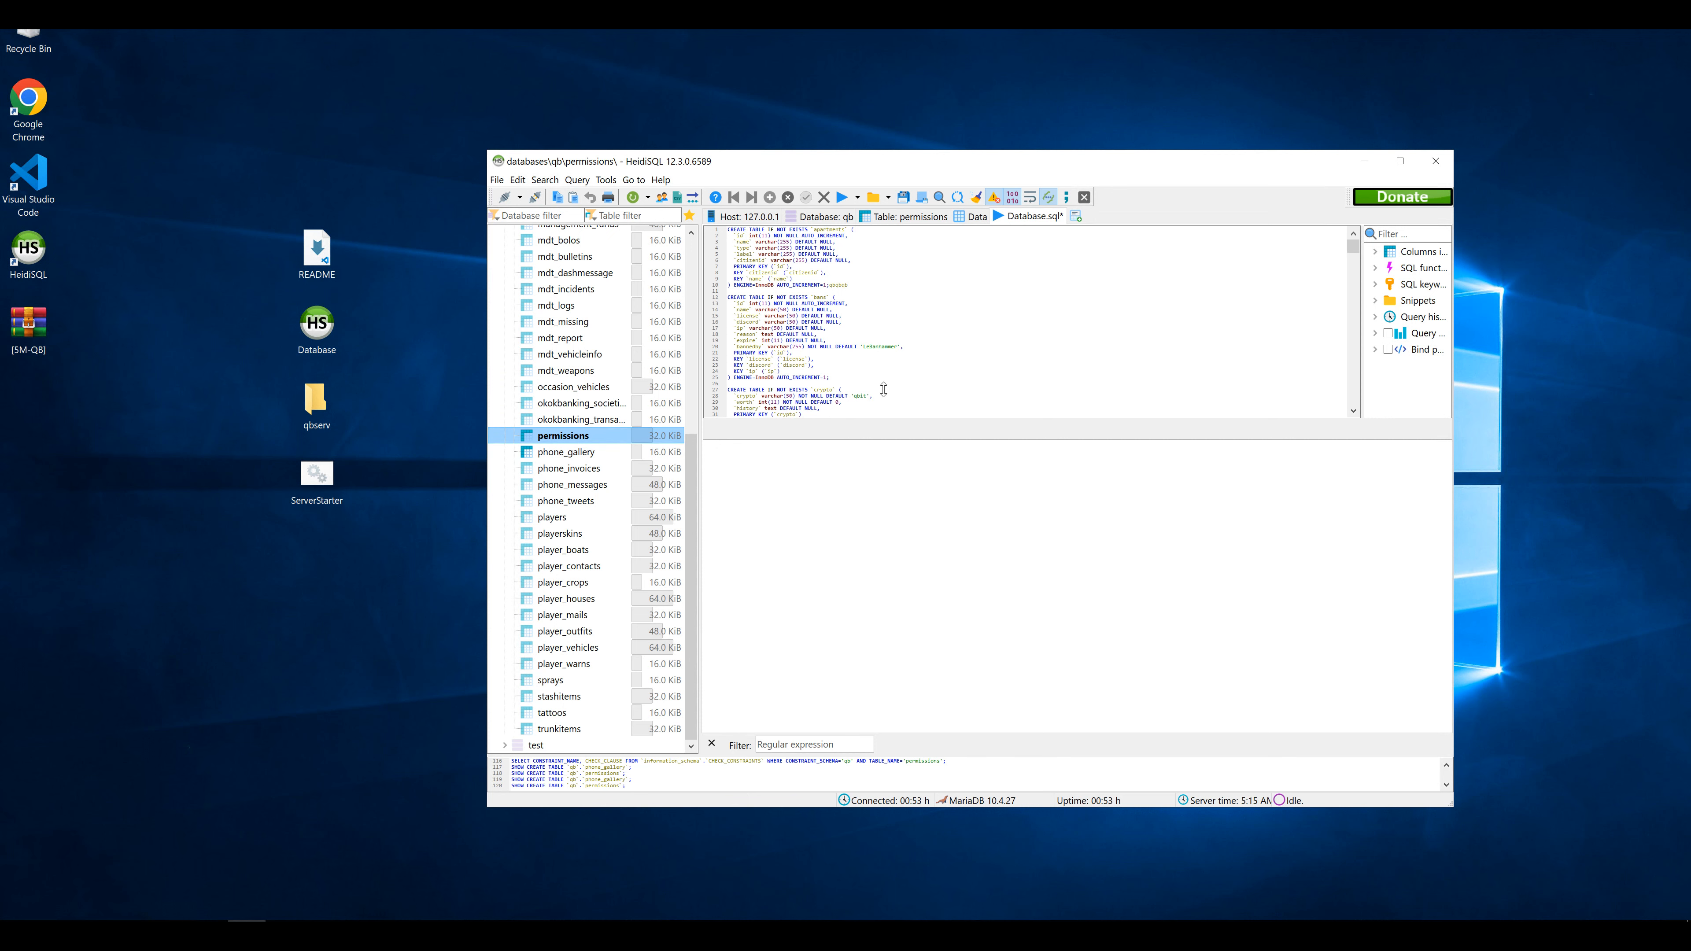
pyautogui.moveTo(872, 408); pyautogui.dragTo(872, 328)
pyautogui.click(866, 316)
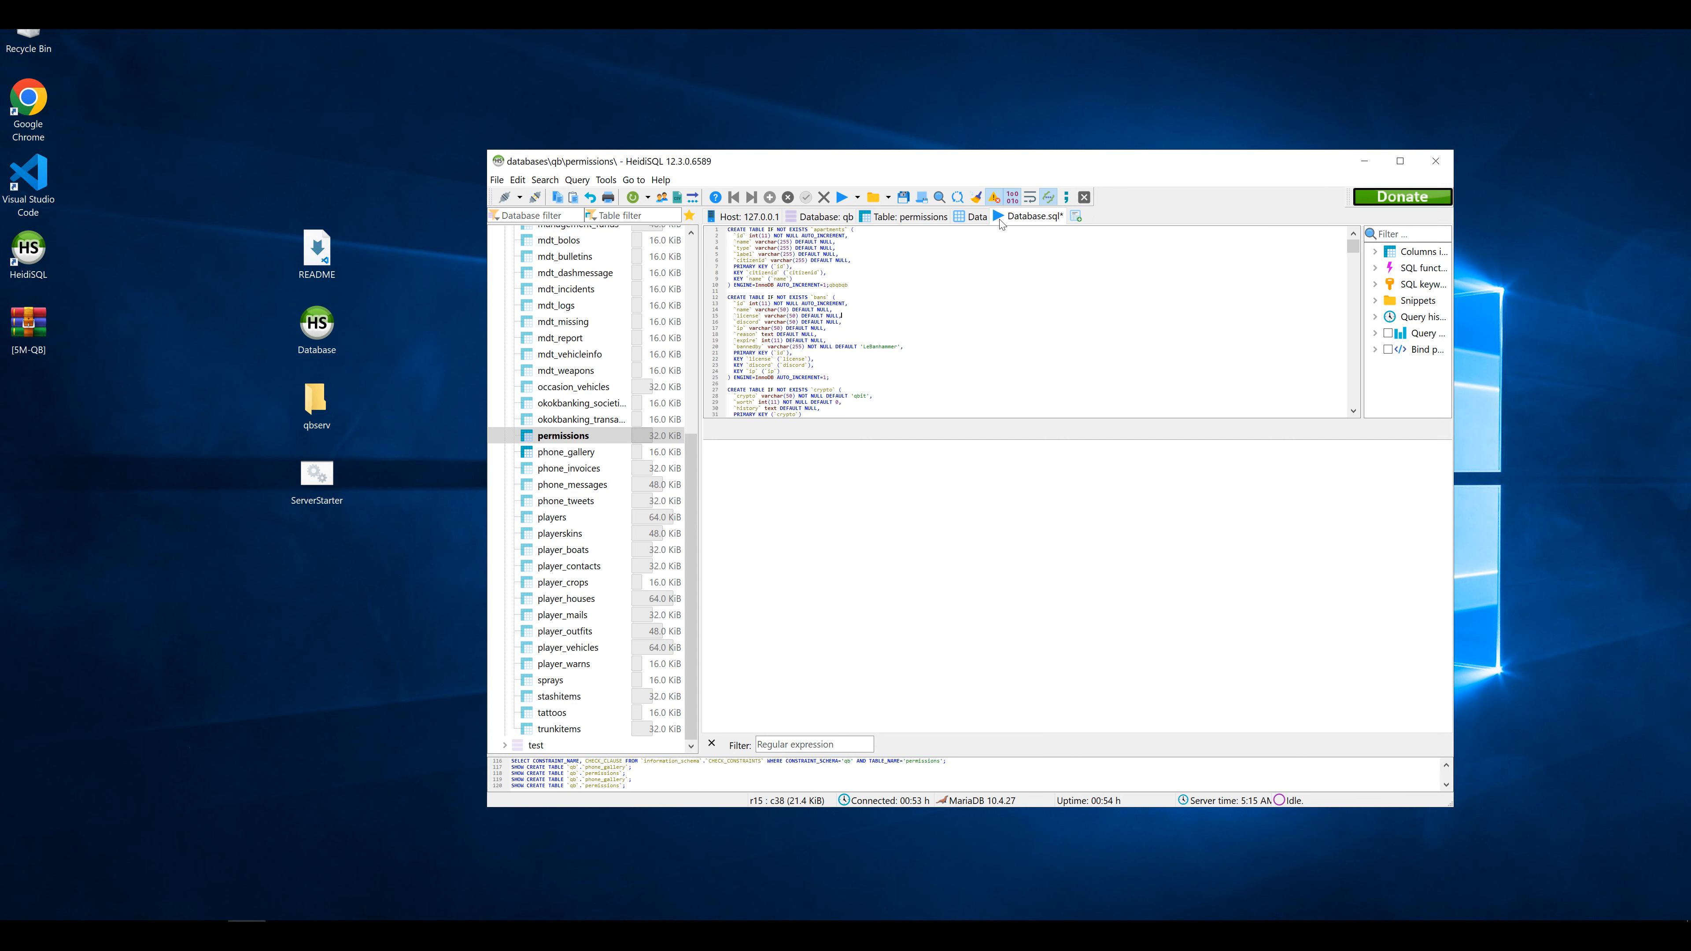
pyautogui.click(976, 218)
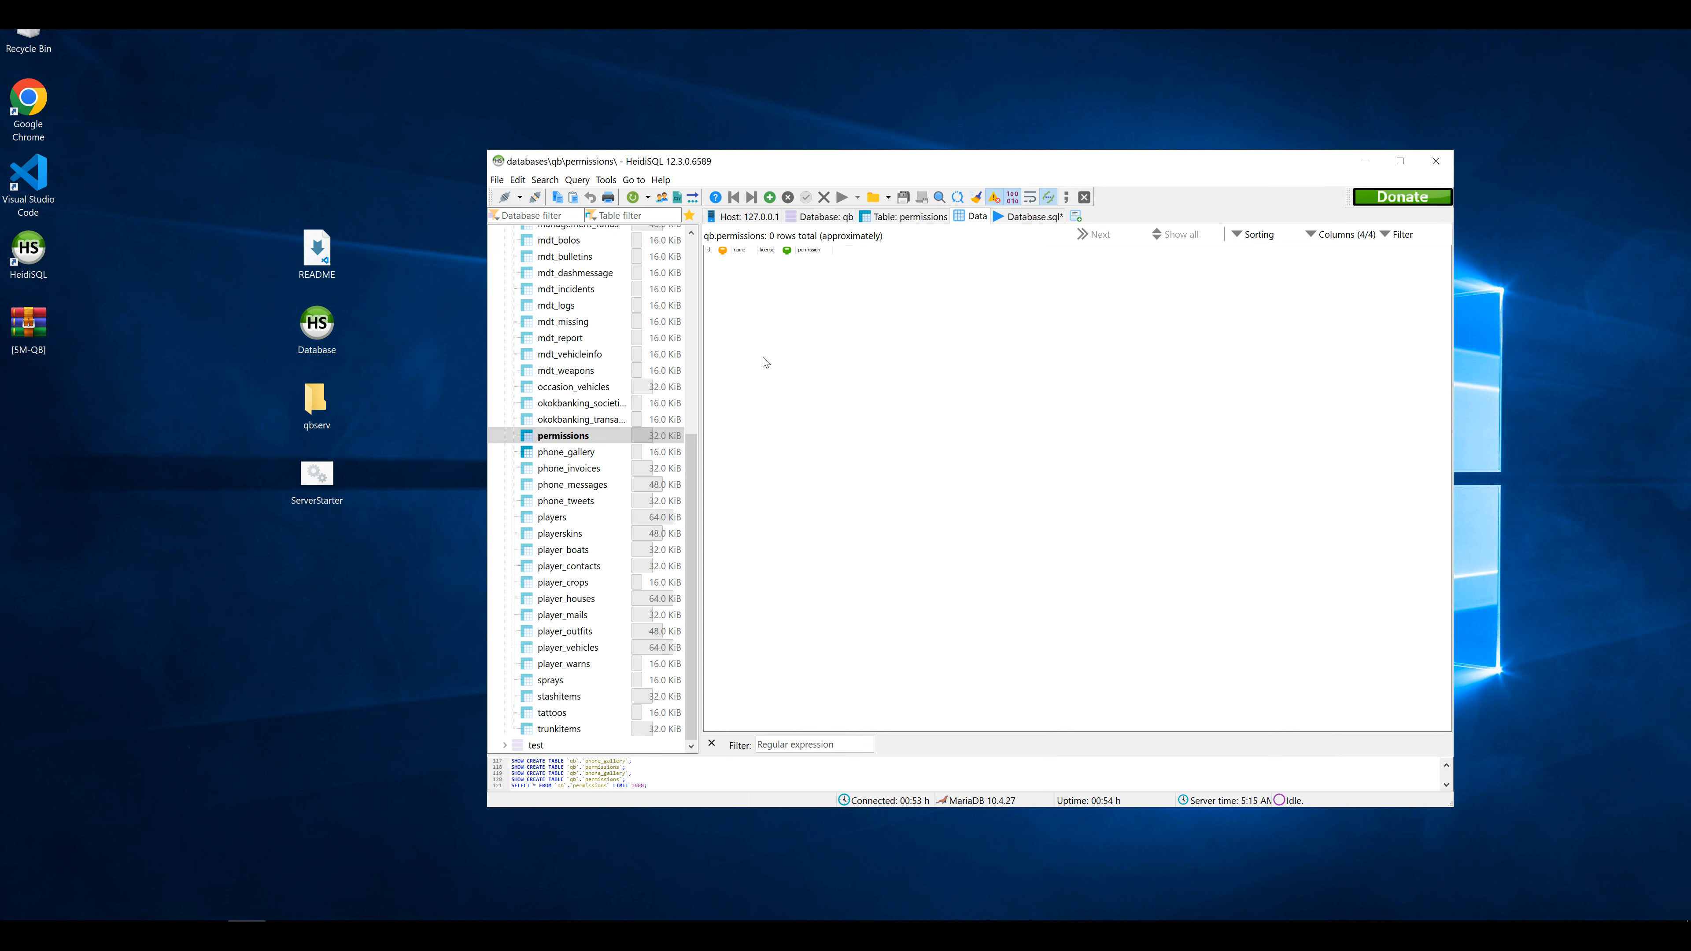
# - Expand the qb database to review its table list, and collapse it again
pyautogui.click(543, 316)
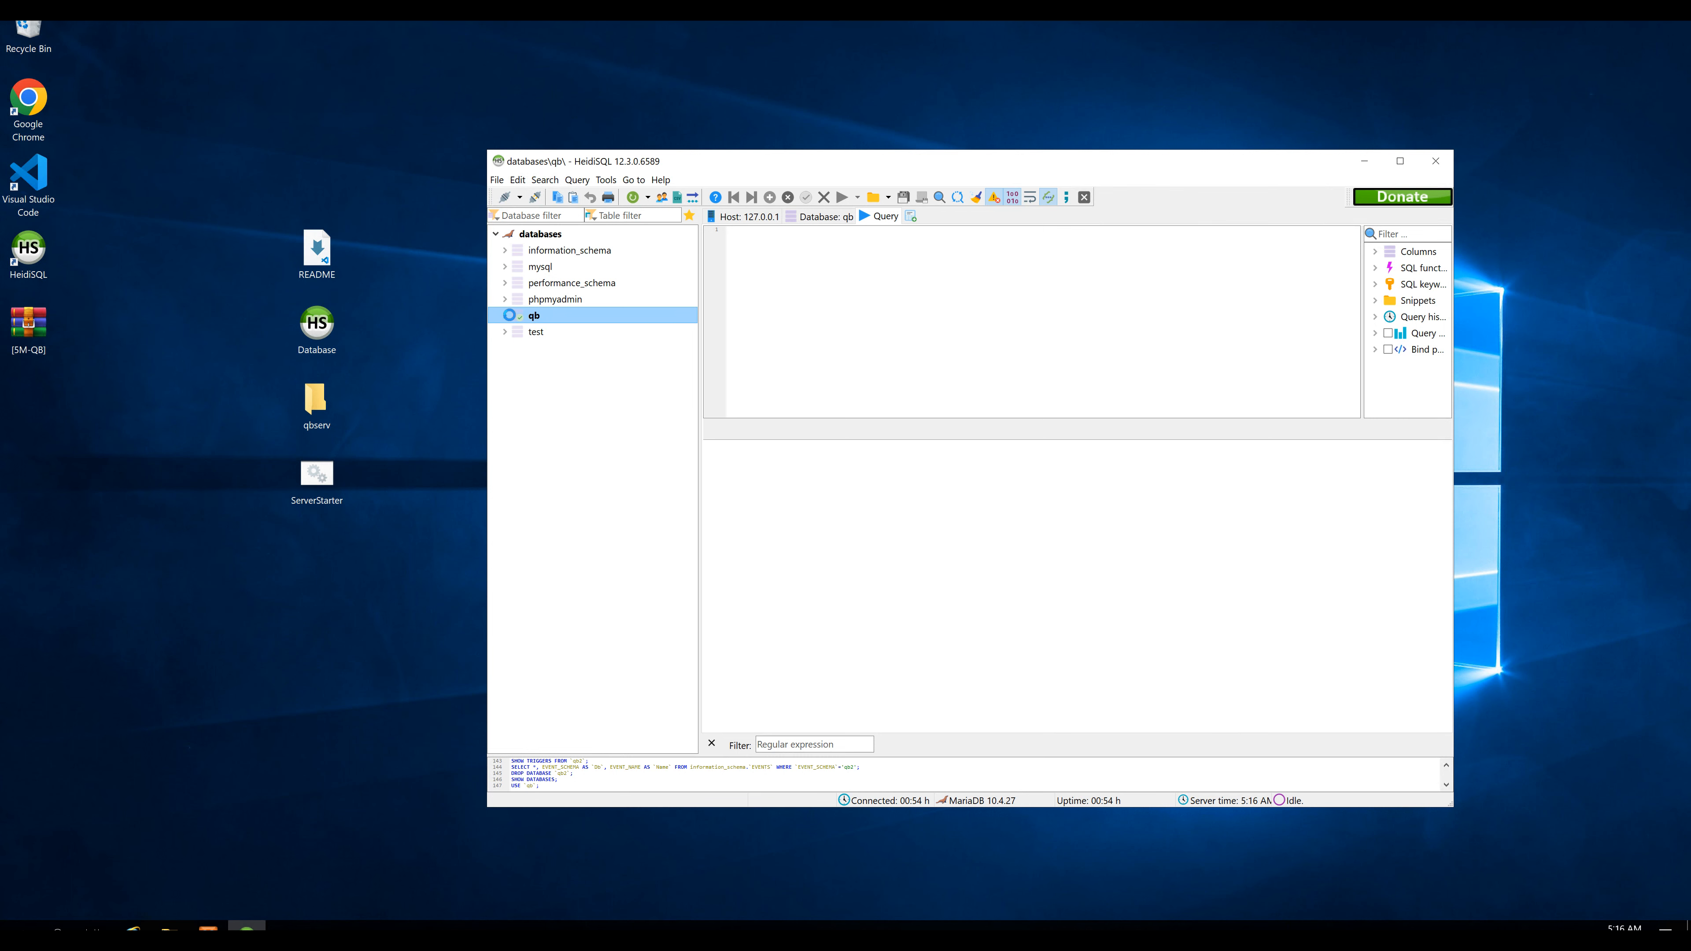
pyautogui.click(505, 316)
pyautogui.scroll(2, 591, 350)
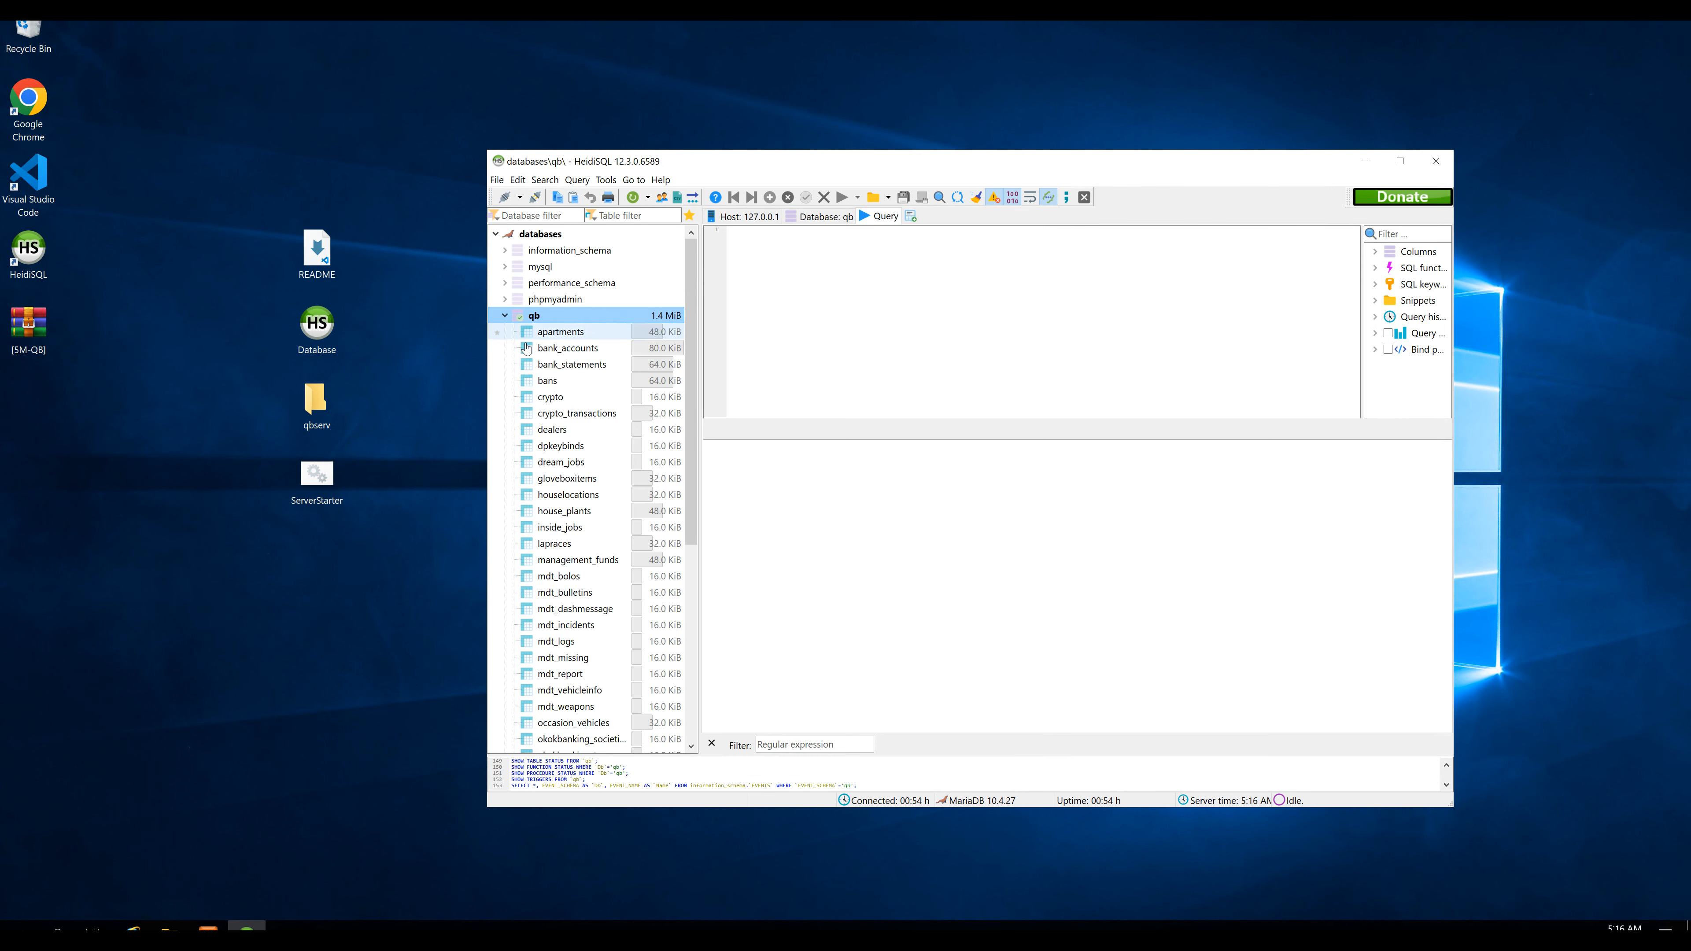
pyautogui.click(505, 316)
# - Create a second database named qb2 in the databases session with the default collation
pyautogui.click(541, 234)
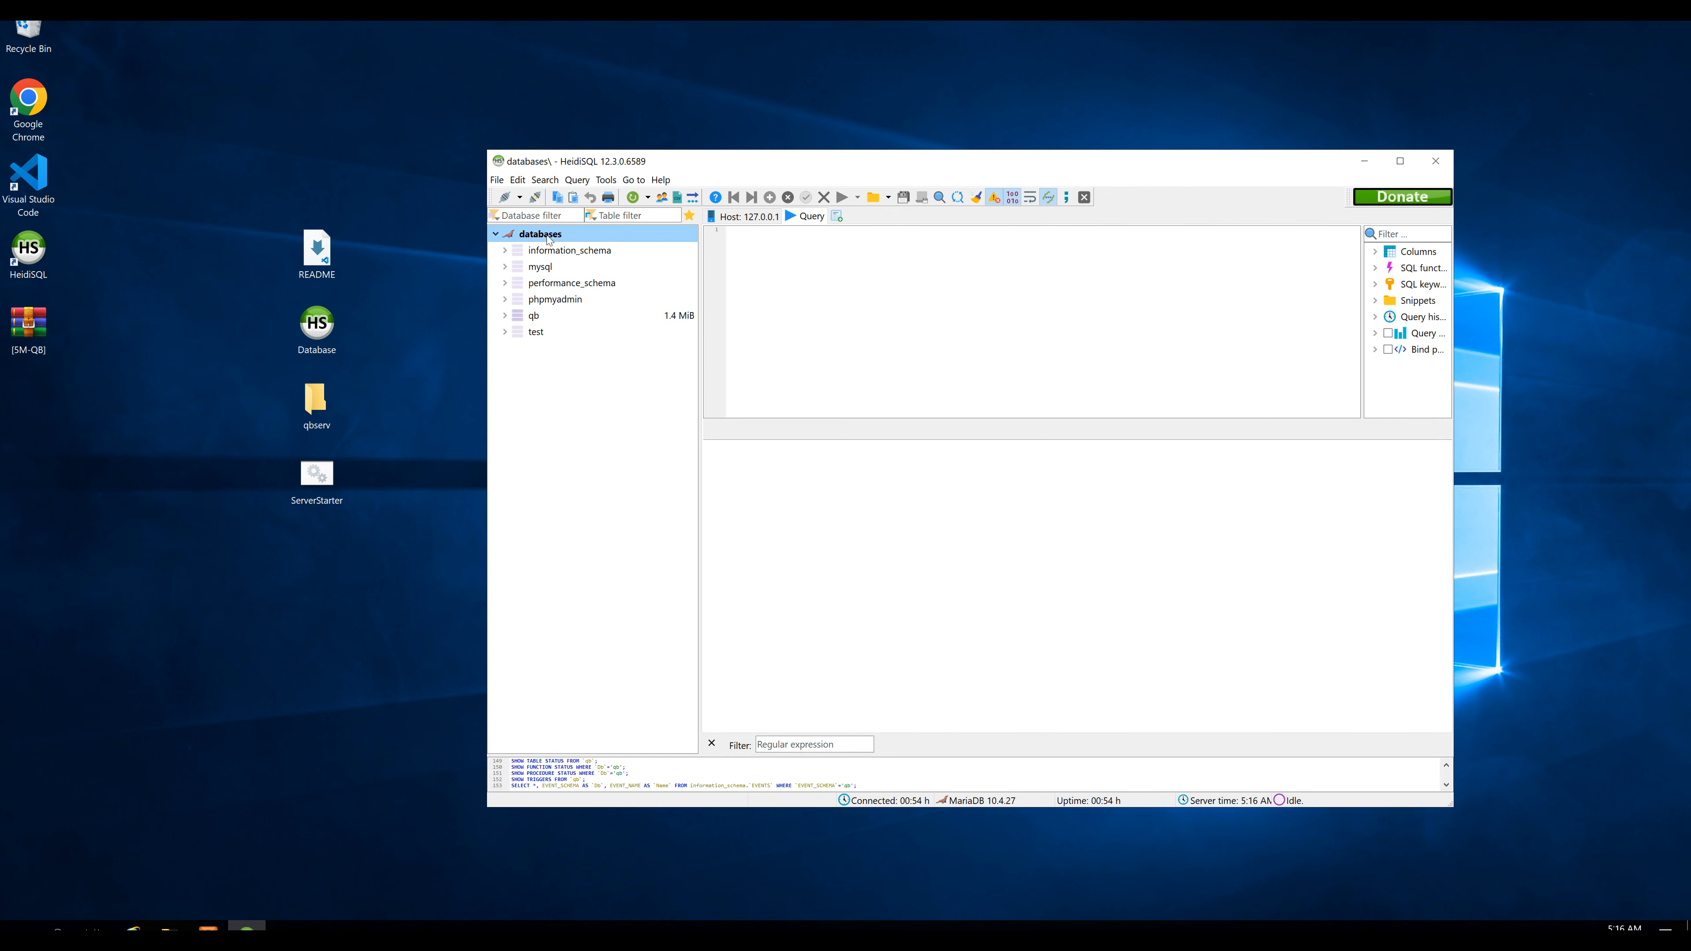
pyautogui.rightClick(543, 234)
pyautogui.moveTo(633, 307)
pyautogui.click(756, 318)
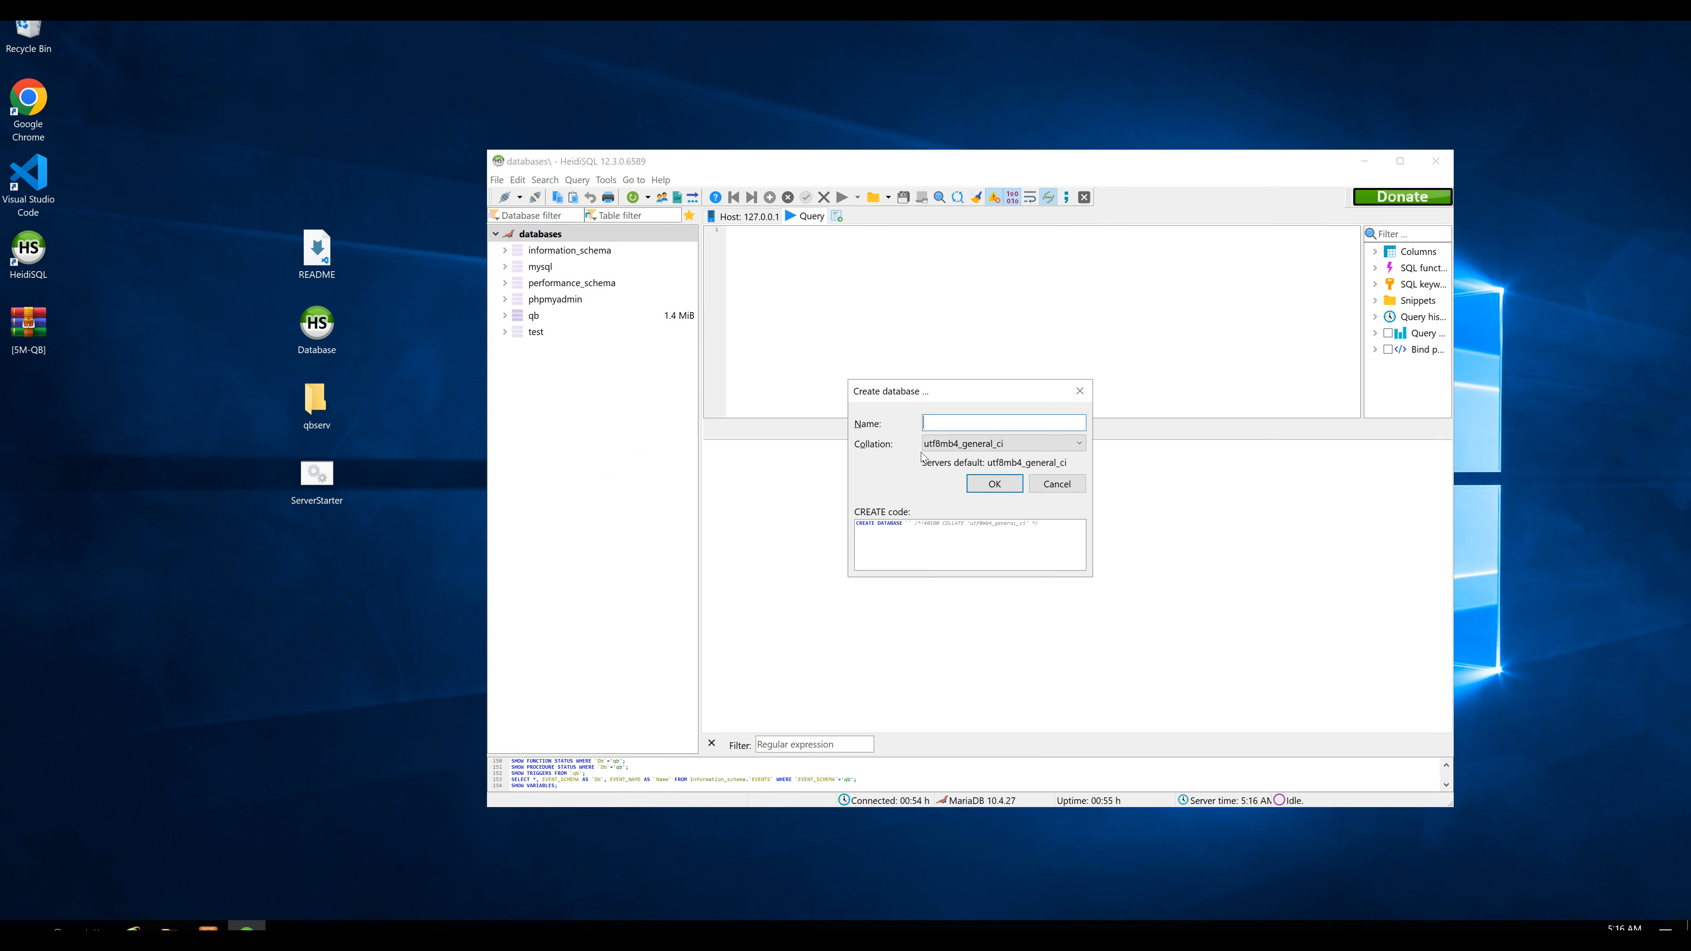
pyautogui.write('qb2')
pyautogui.click(995, 484)
# - Load the desktop's Database SQL file into the qb2 query editor, run it and refresh the database tree
pyautogui.click(537, 332)
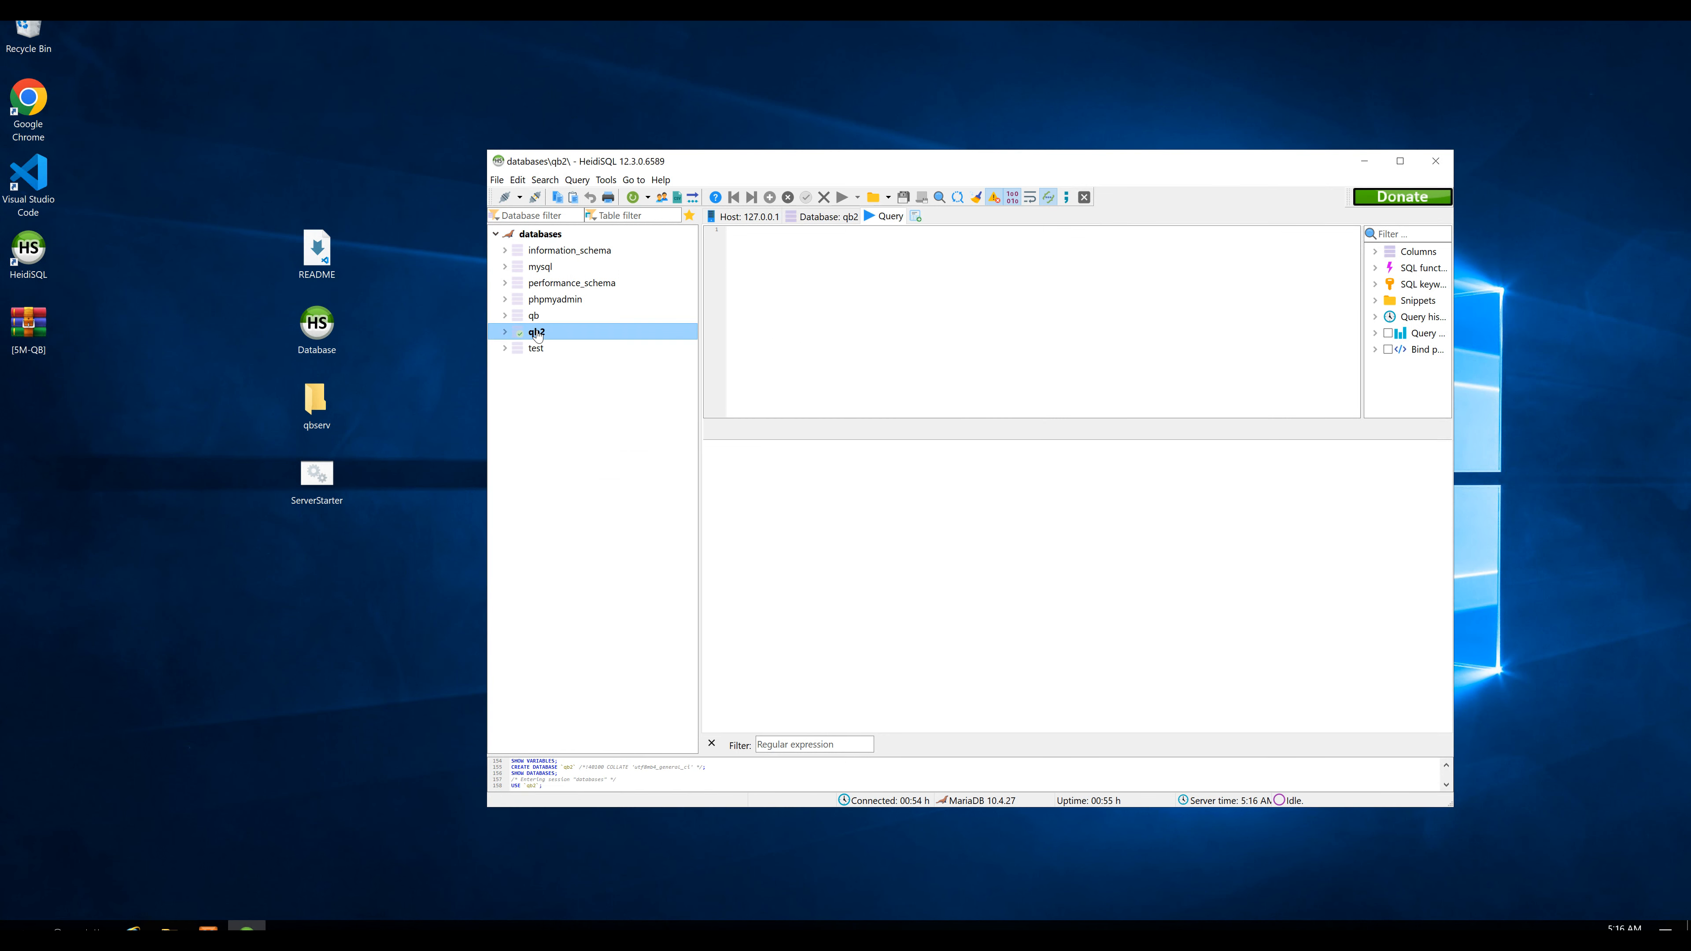
pyautogui.click(887, 217)
pyautogui.moveTo(319, 326); pyautogui.dragTo(879, 325)
pyautogui.click(935, 468)
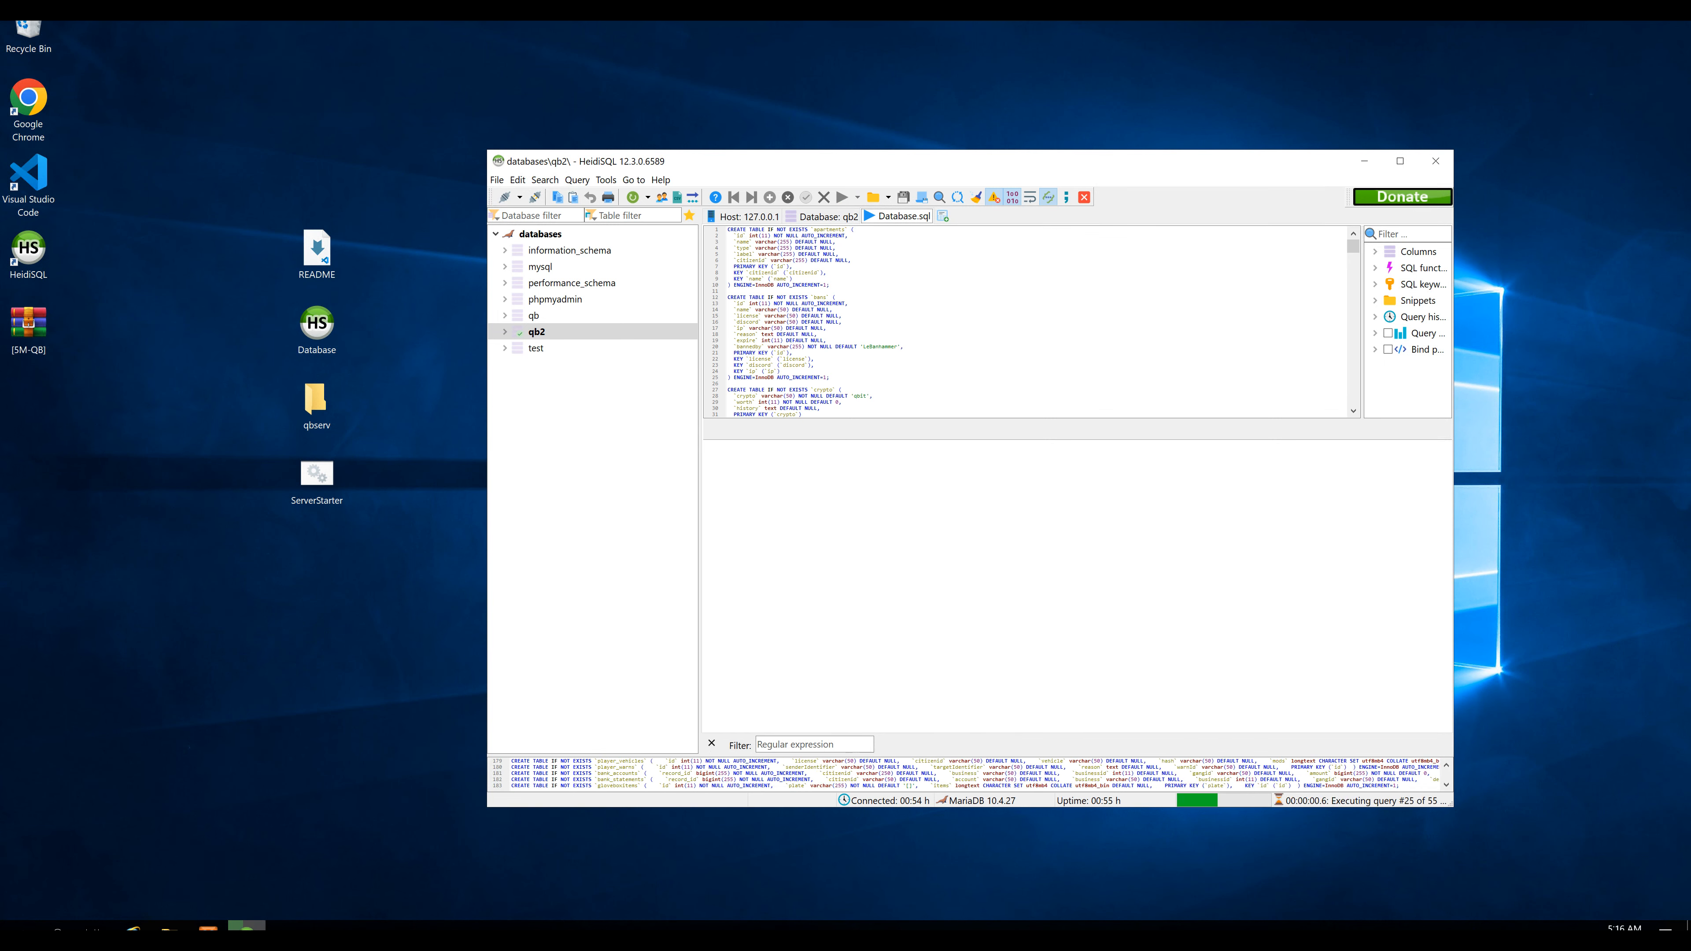
pyautogui.rightClick(540, 334)
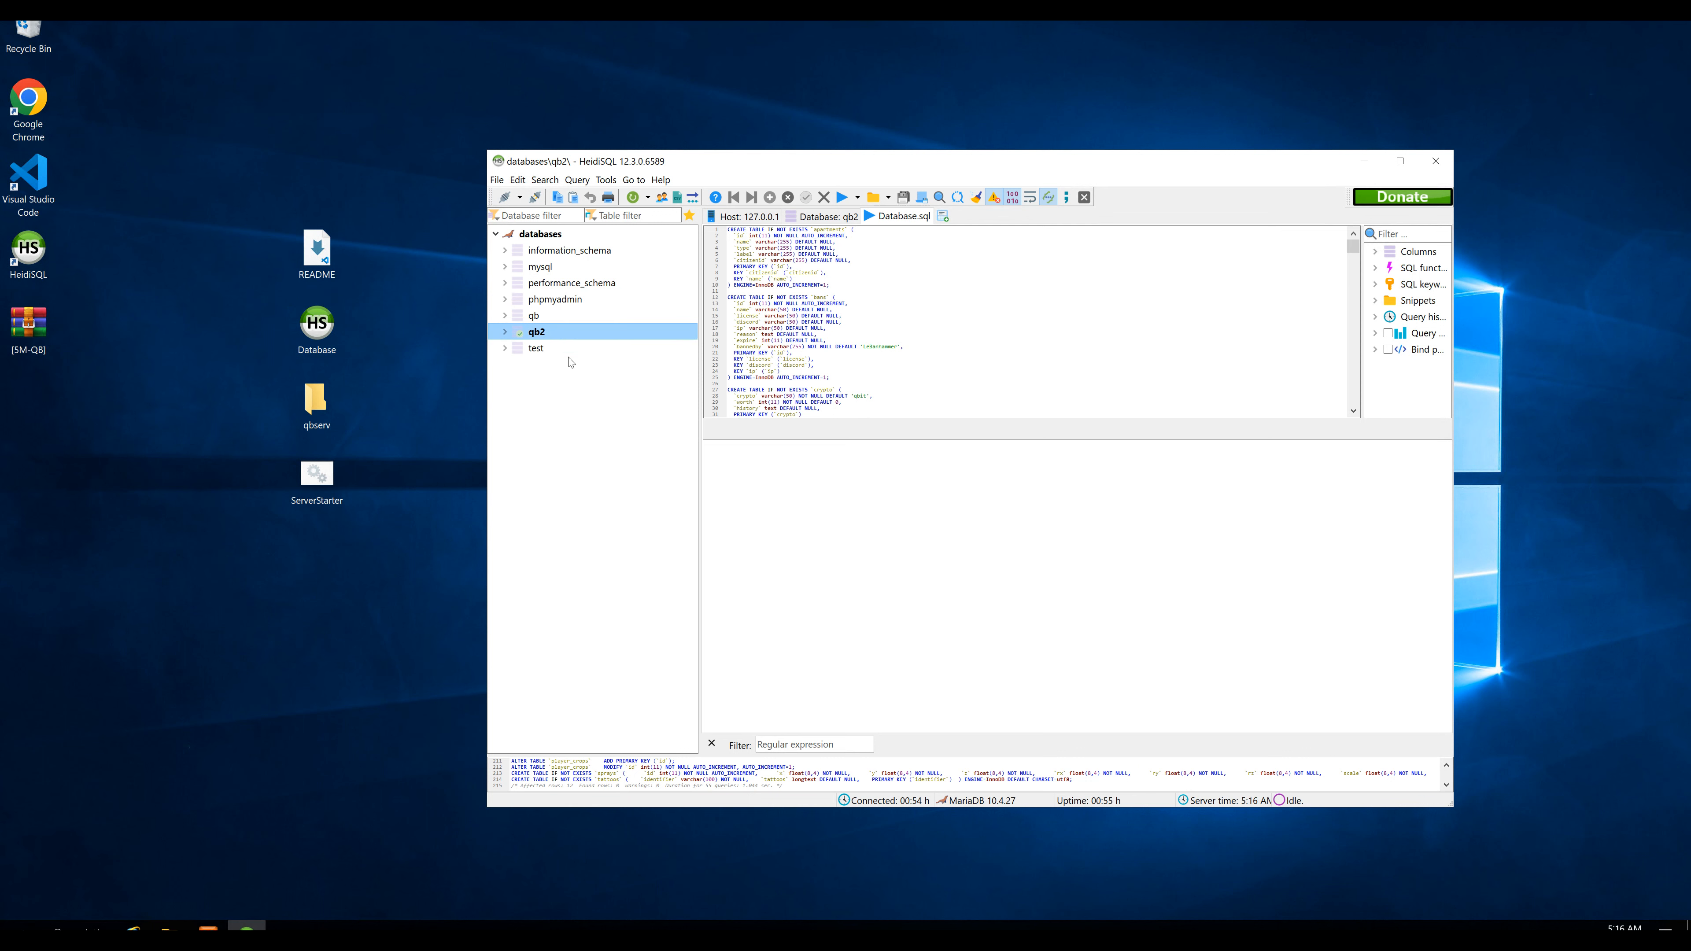
pyautogui.click(595, 571)
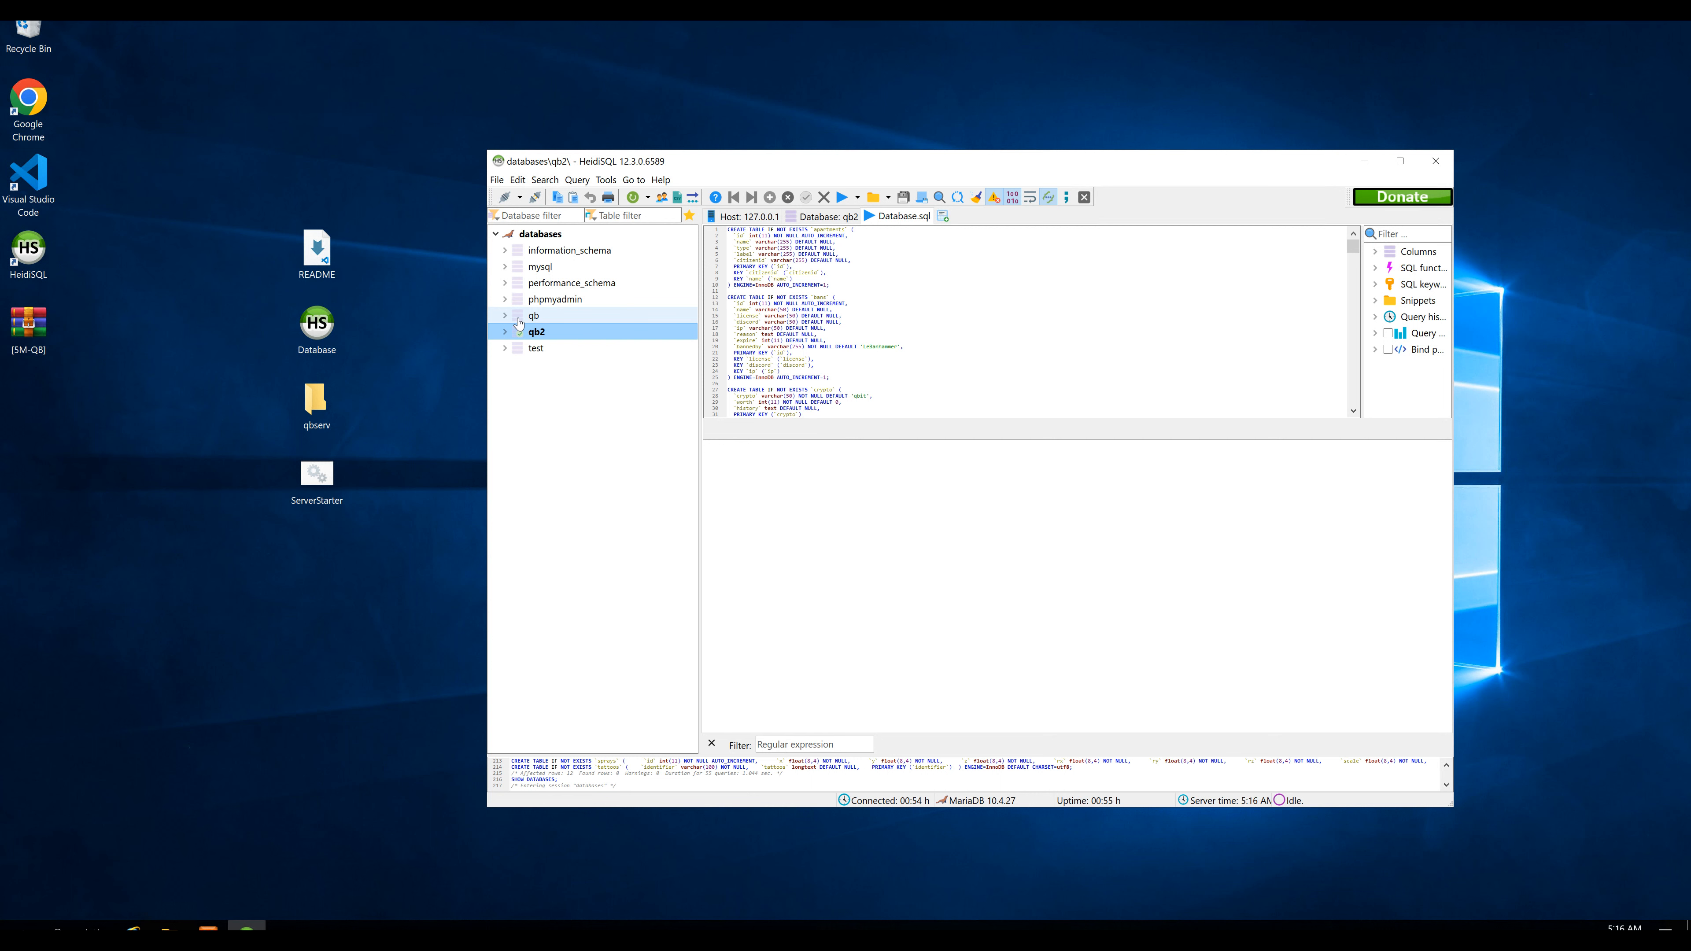
# - Minimize HeidiSQL, switch to the qbserv folder and open its server.cfg configuration file in Visual Studio Code
pyautogui.click(1363, 161)
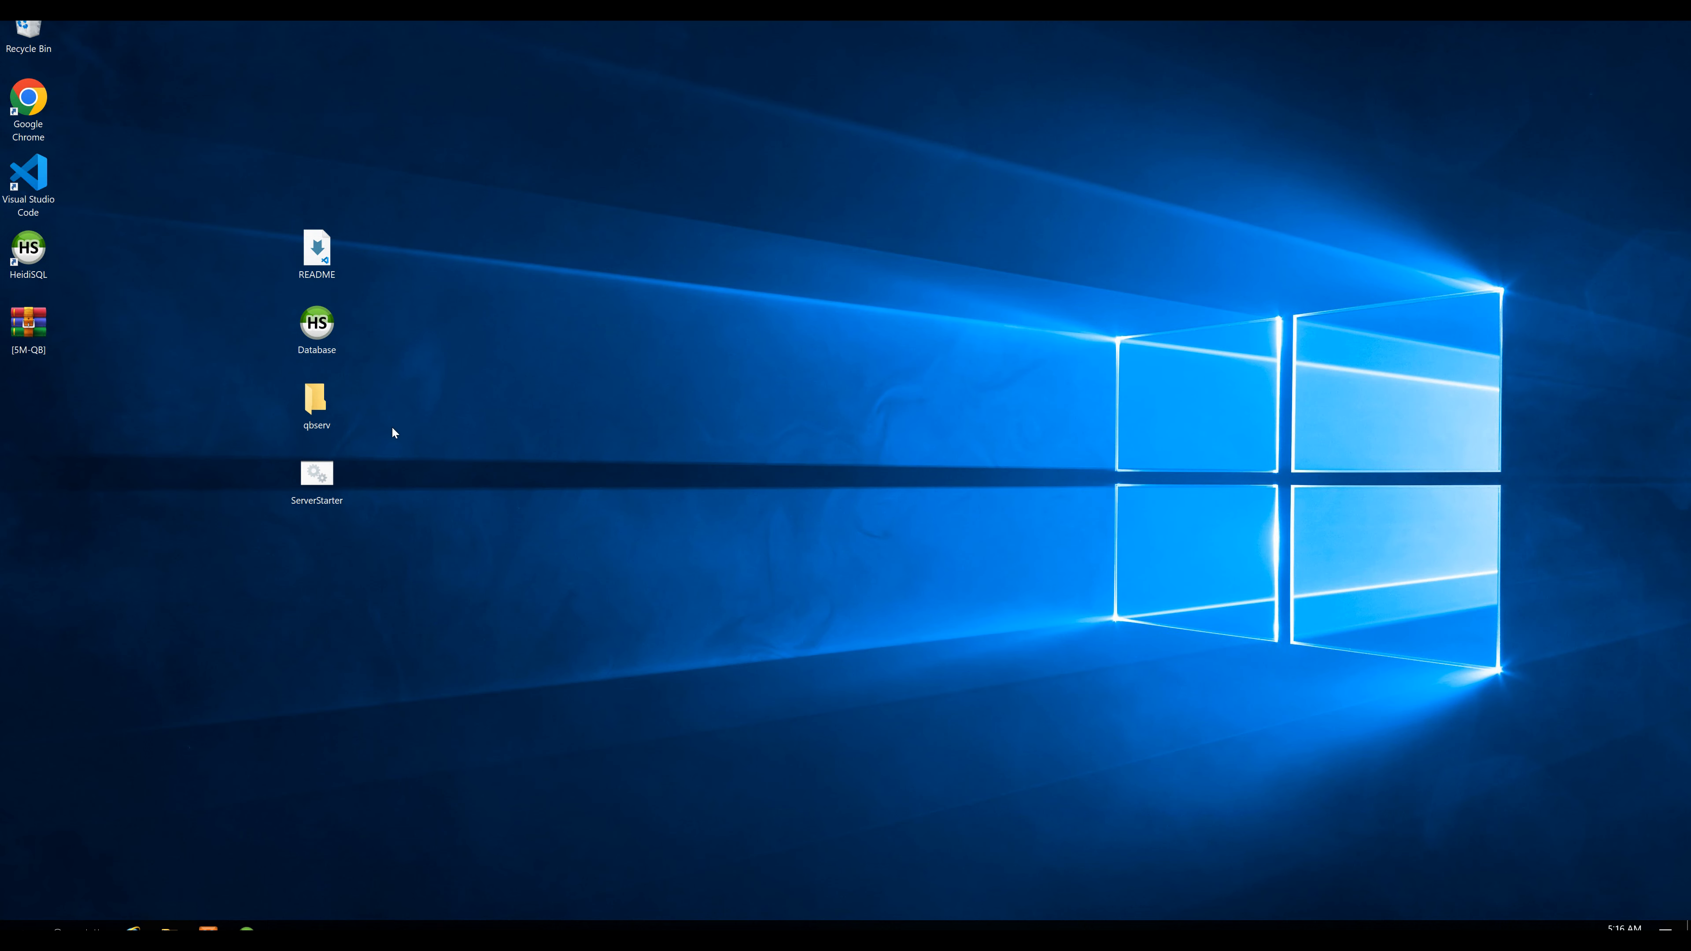
pyautogui.hotkey('alt', 'Tab')
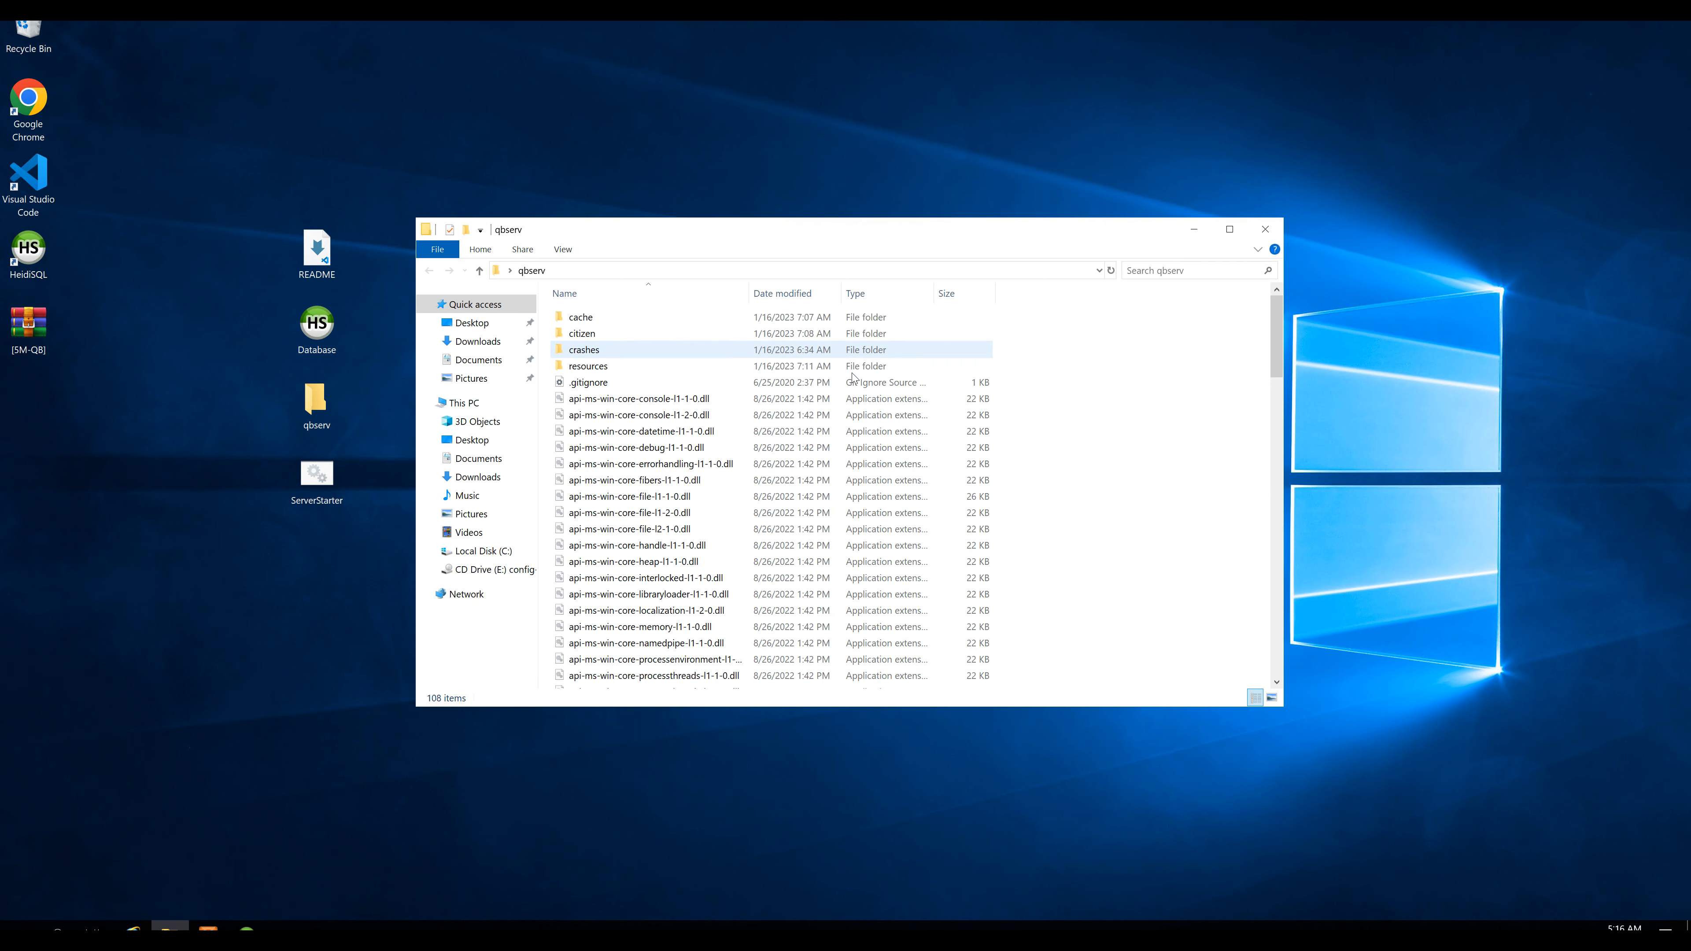
pyautogui.scroll(-7, 597, 540)
pyautogui.scroll(-12, 597, 543)
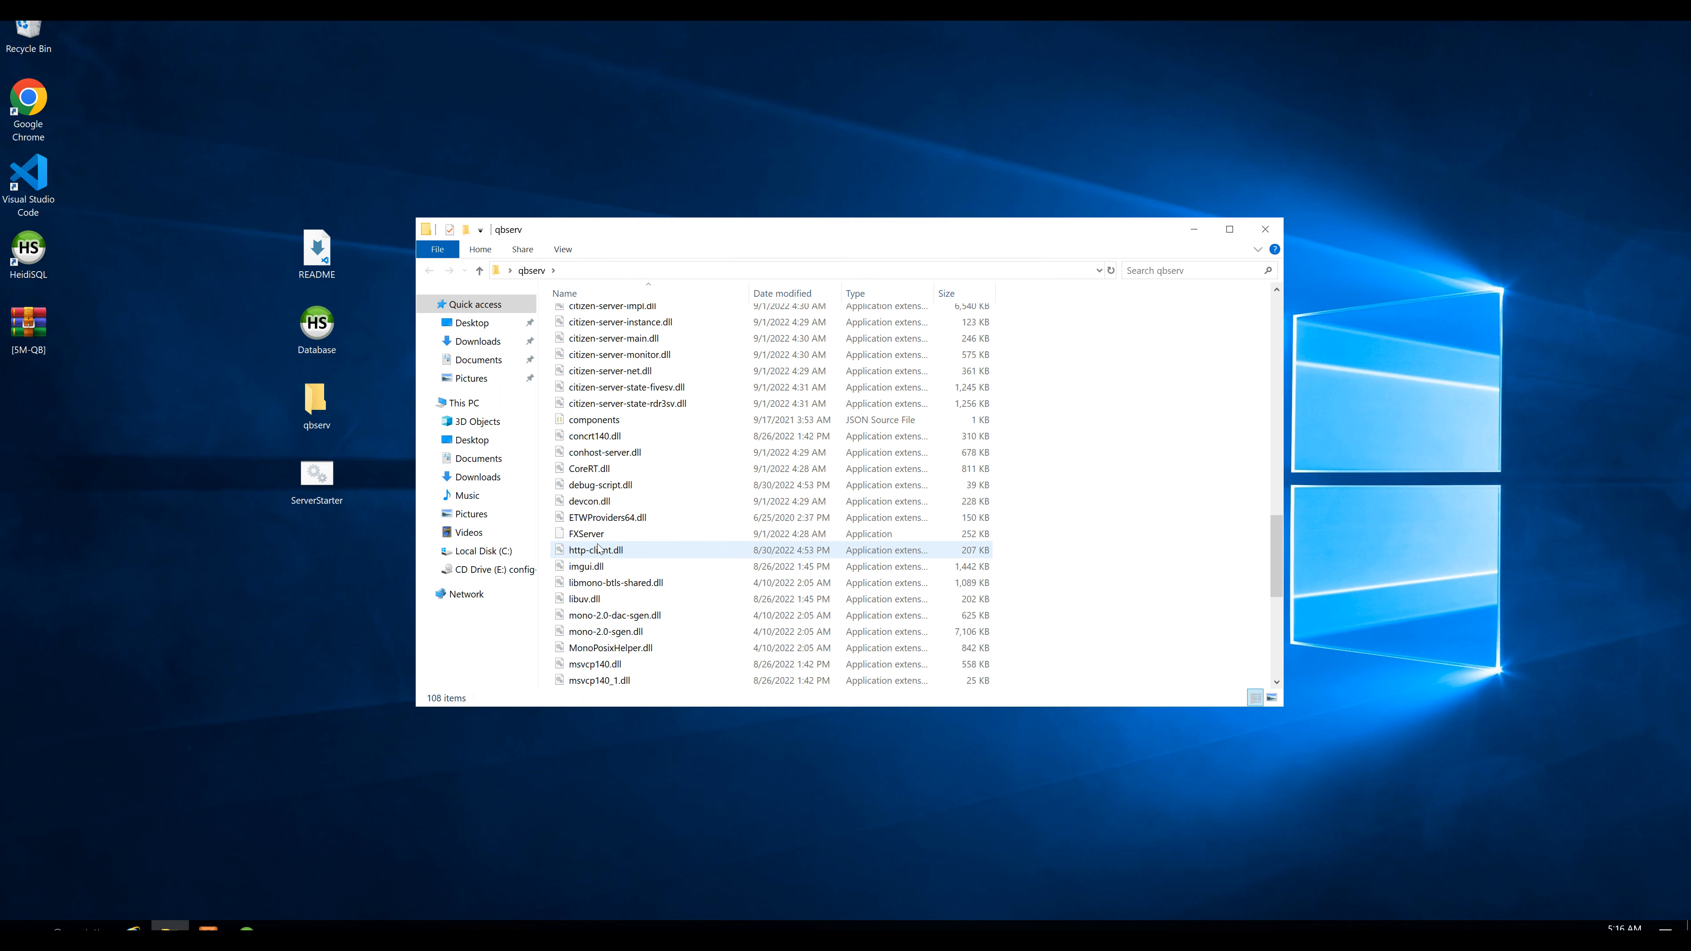
pyautogui.scroll(-6, 597, 540)
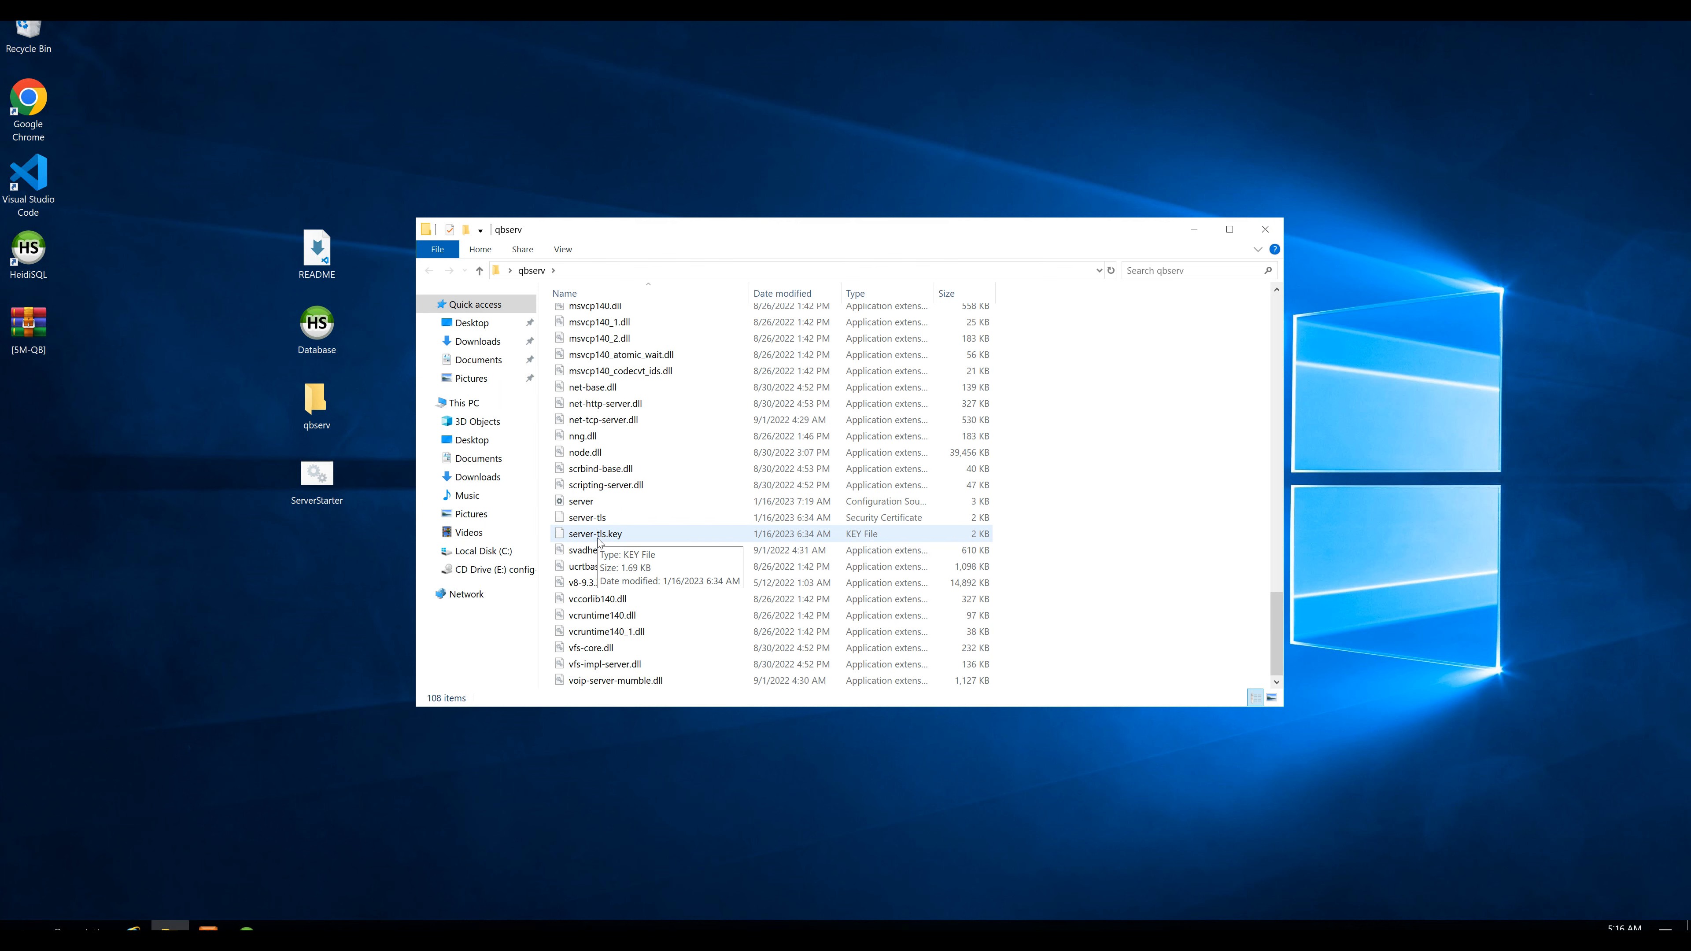
pyautogui.doubleClick(795, 500)
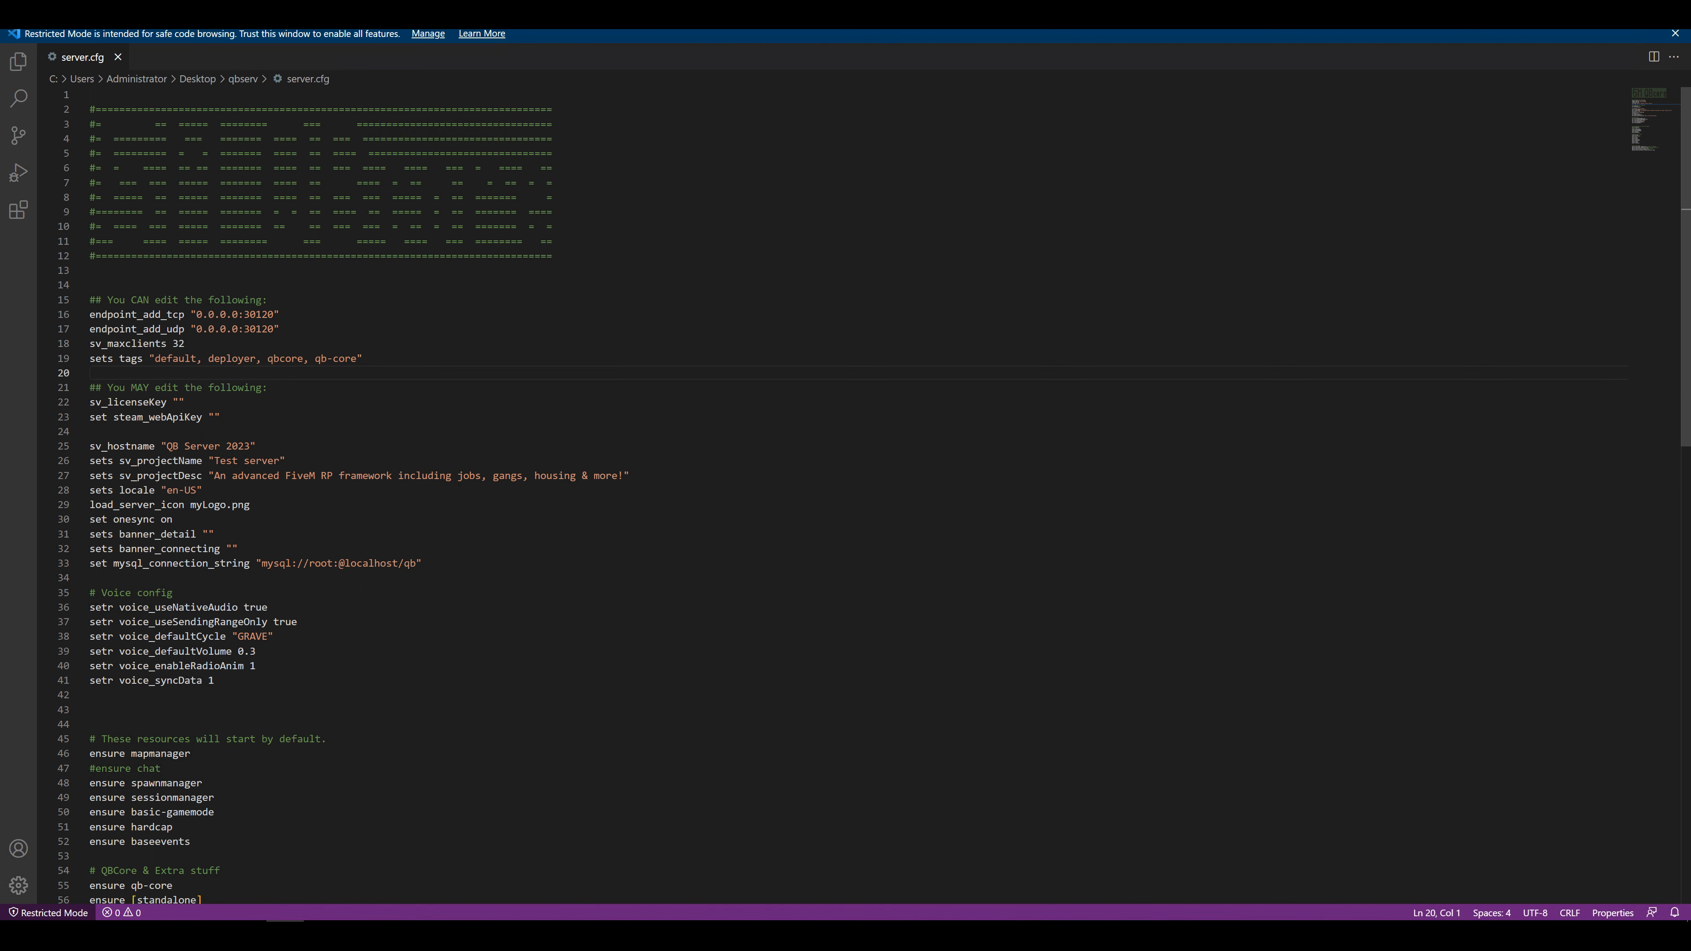
# - Examine the sv_licenseKey and steam_webApiKey lines in server.cfg
pyautogui.moveTo(220, 417); pyautogui.dragTo(90, 403)
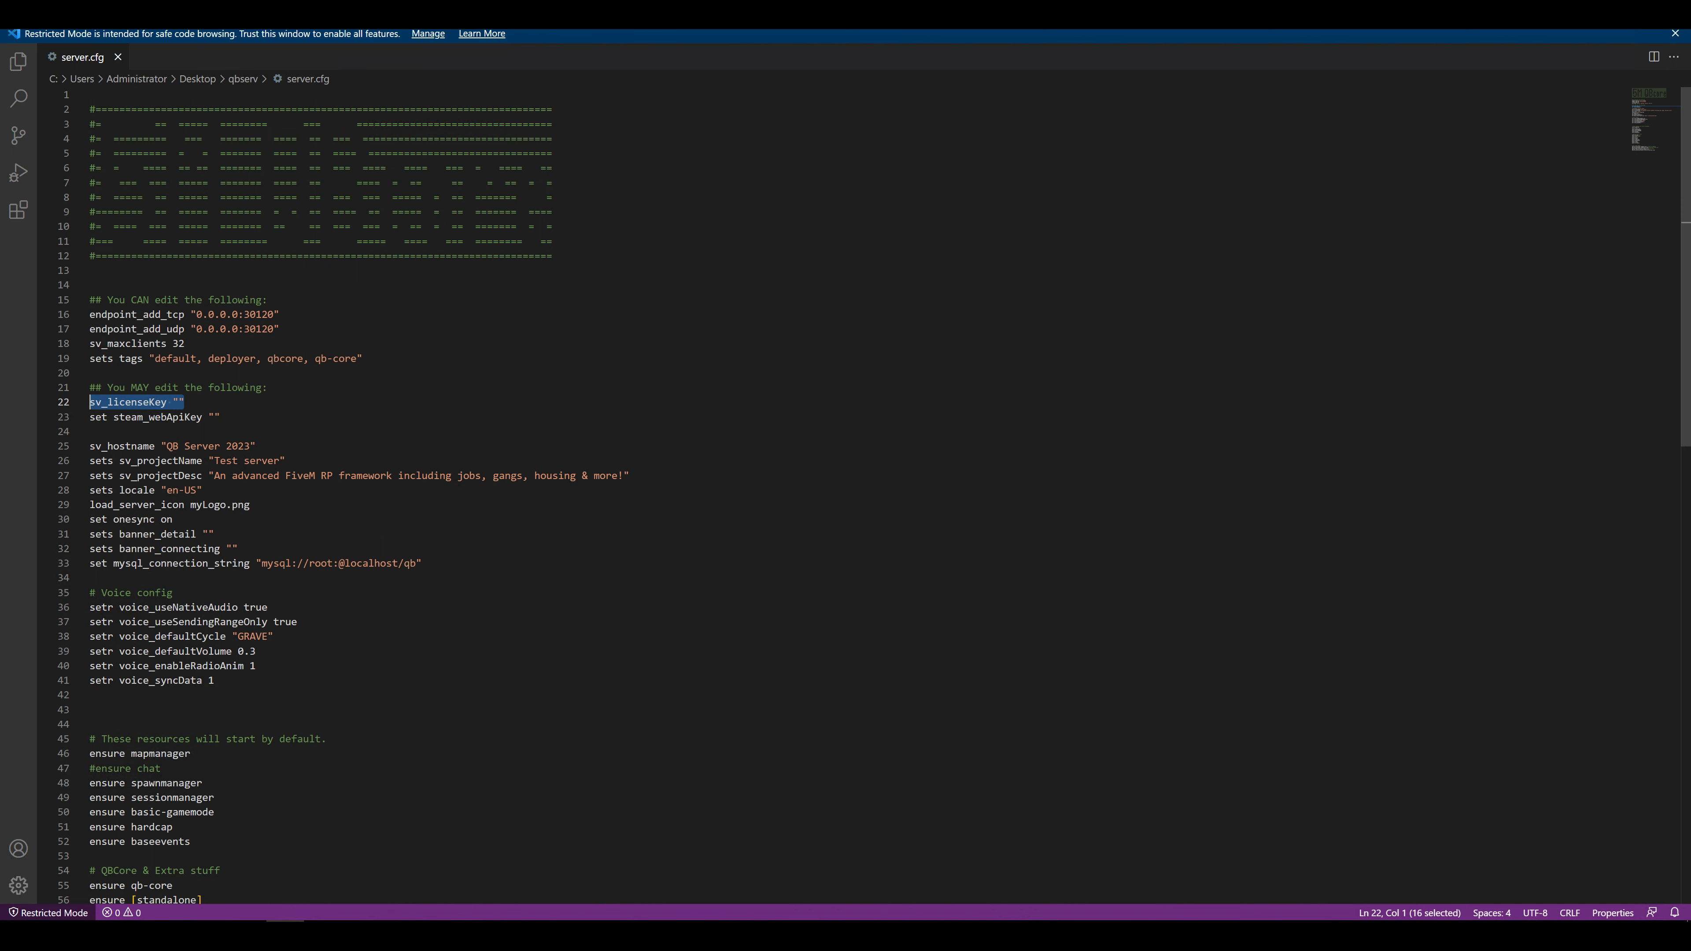
pyautogui.click(221, 417)
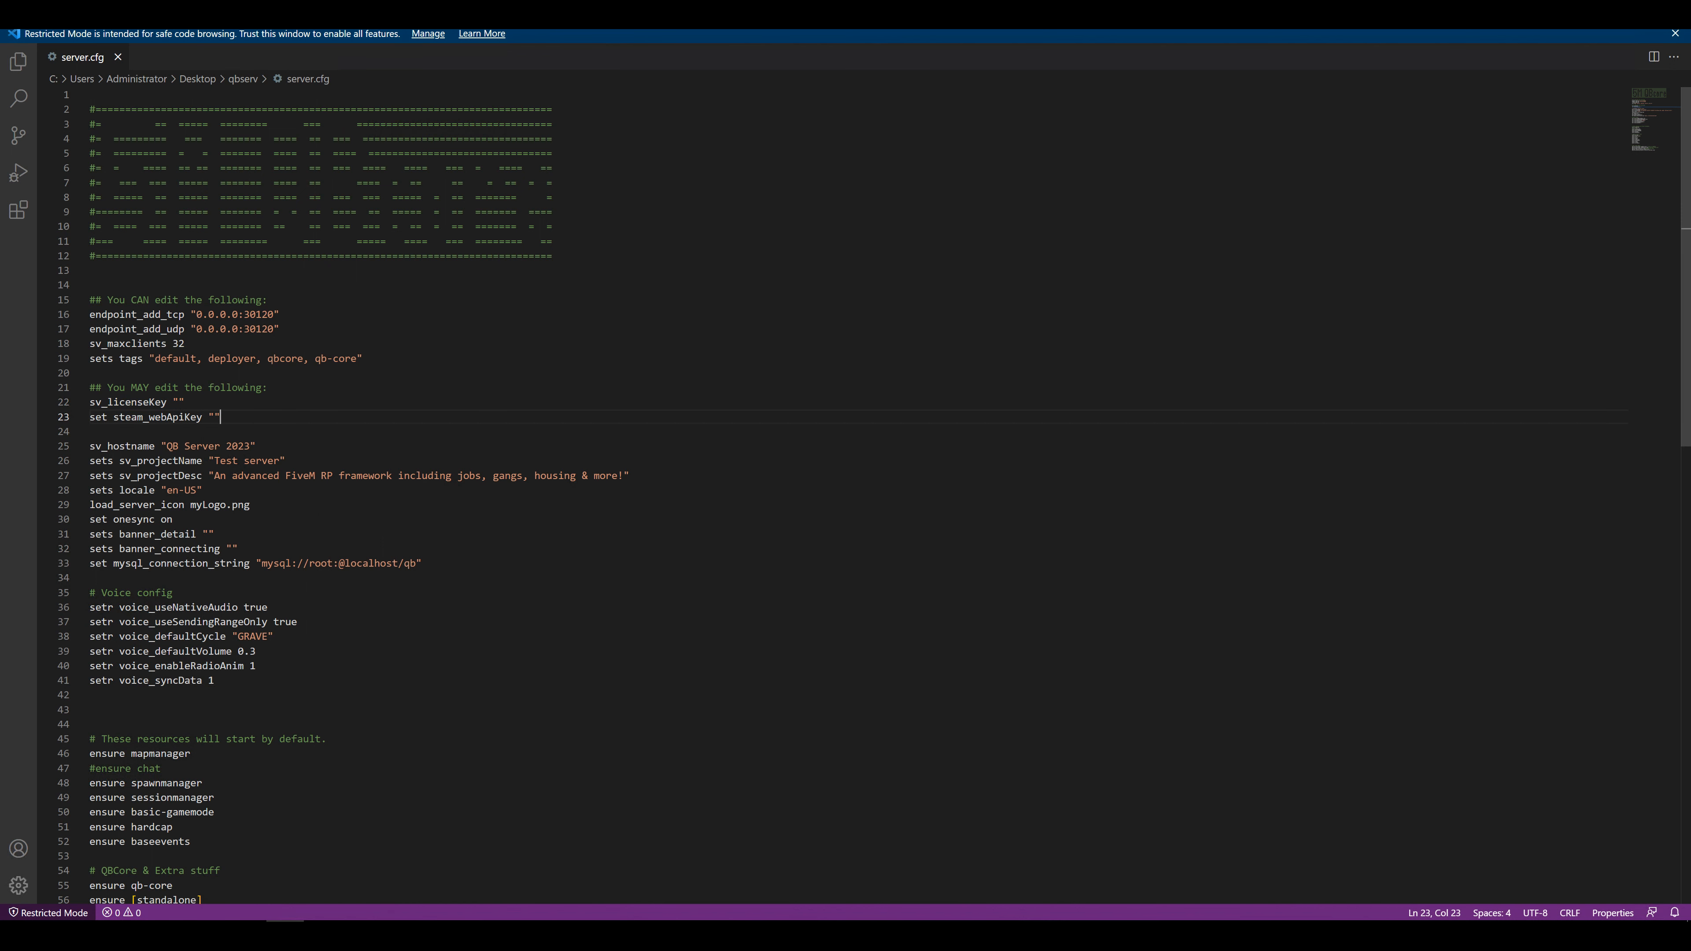